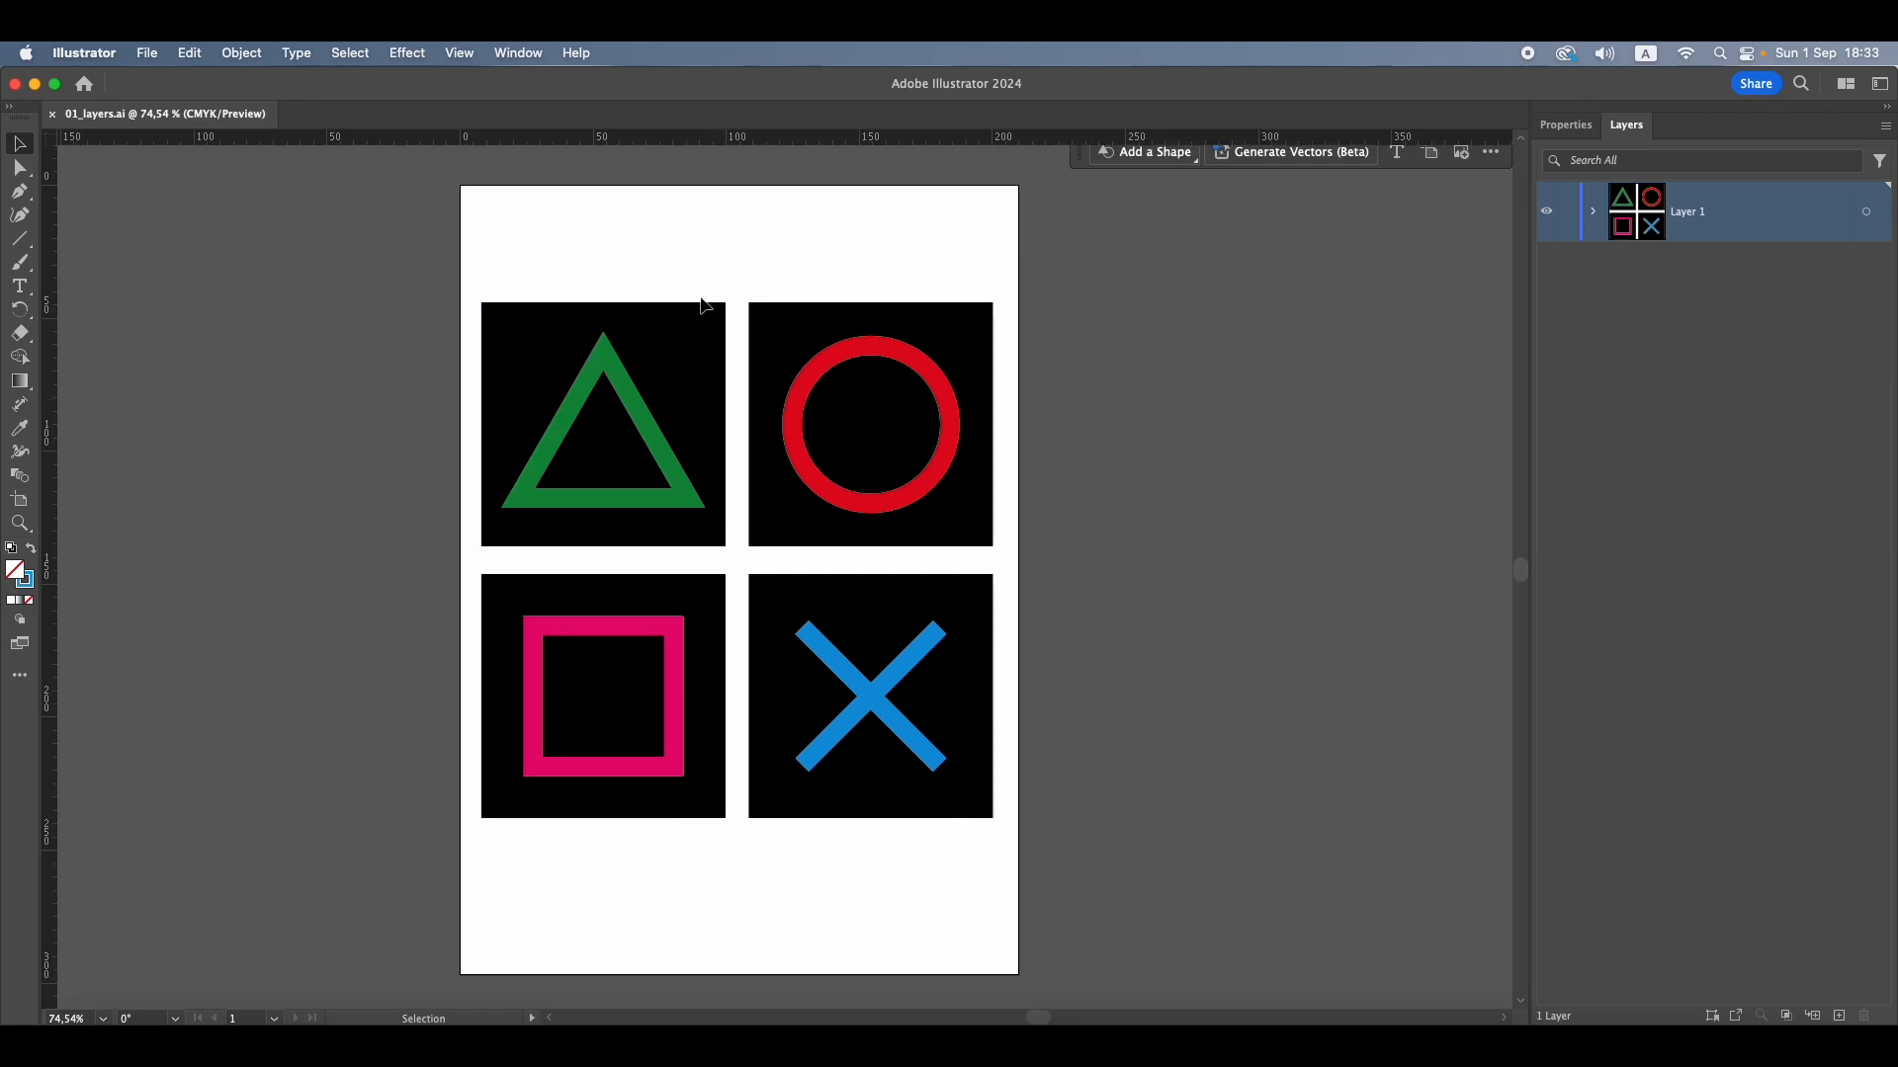
Examine the properties of each of the four black background squares
left_click(678, 314)
scroll(732, 311, "down", 1)
left_click(732, 318)
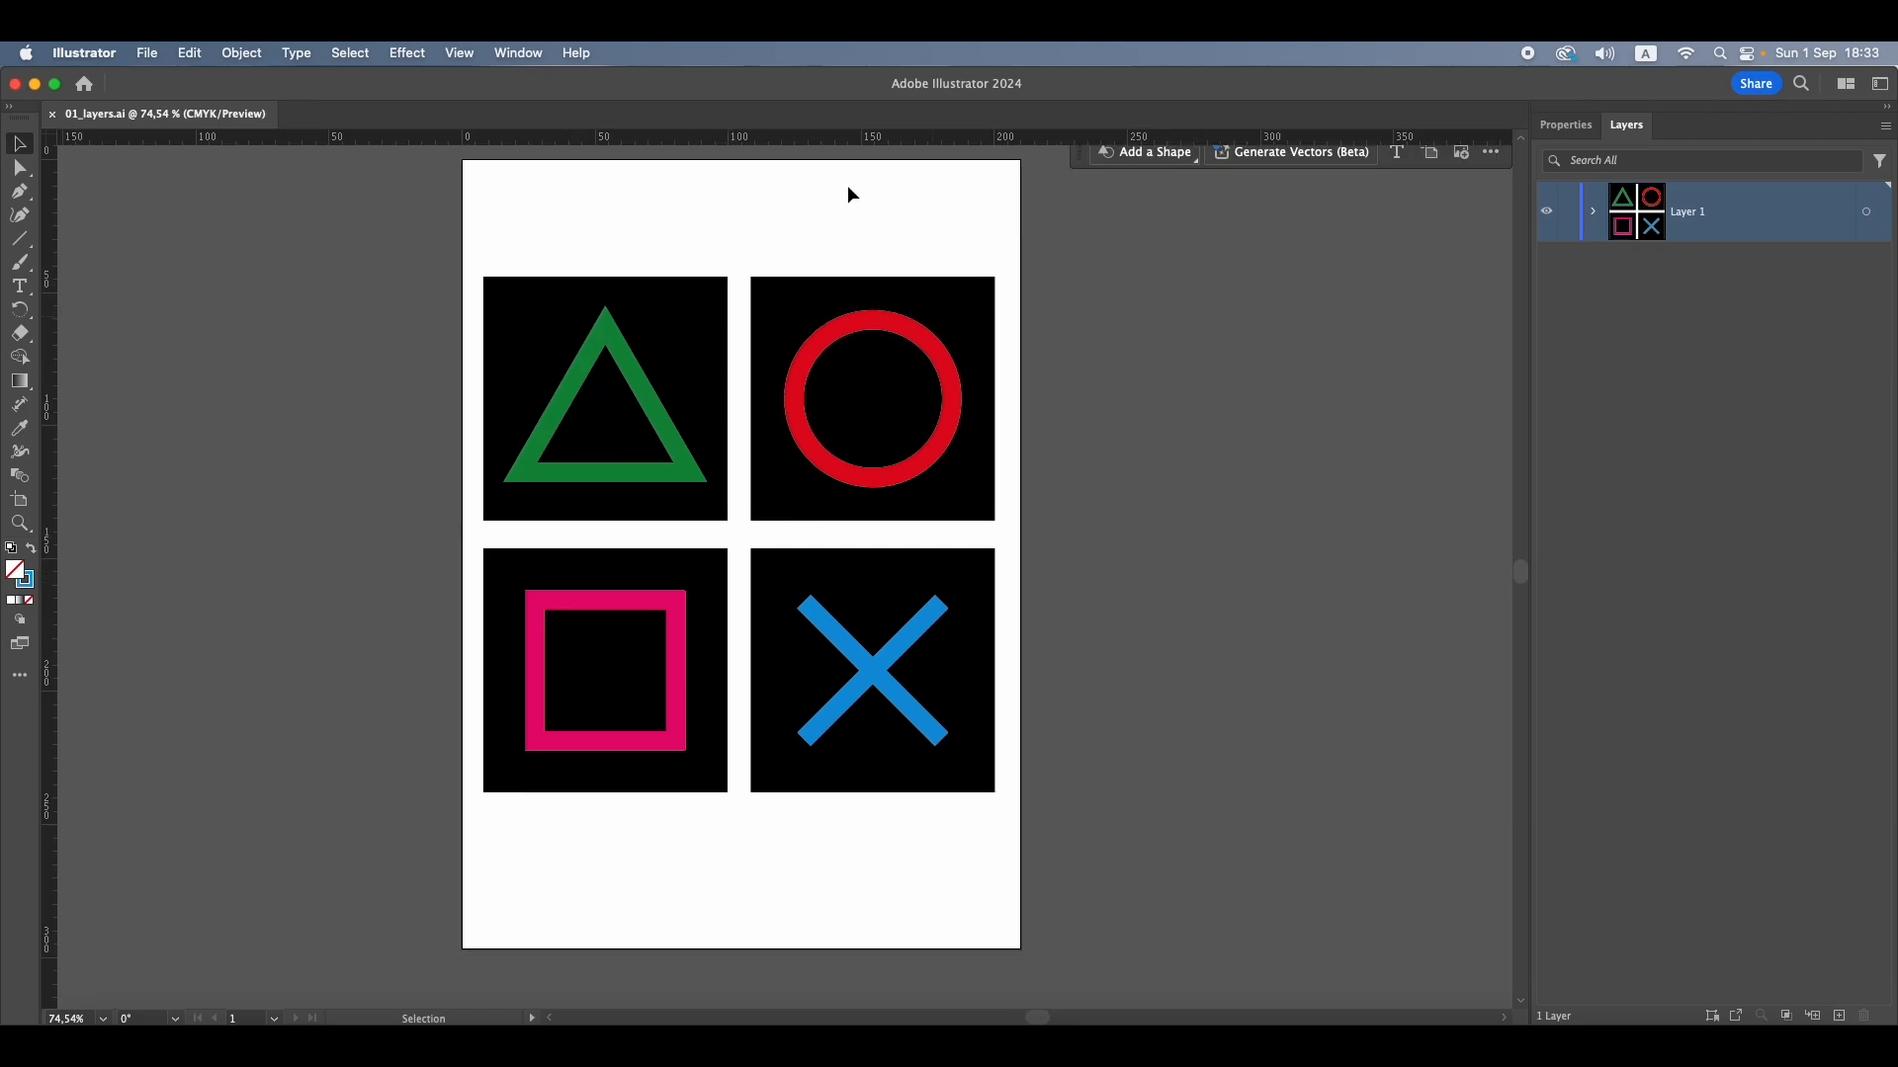
left_click(1566, 124)
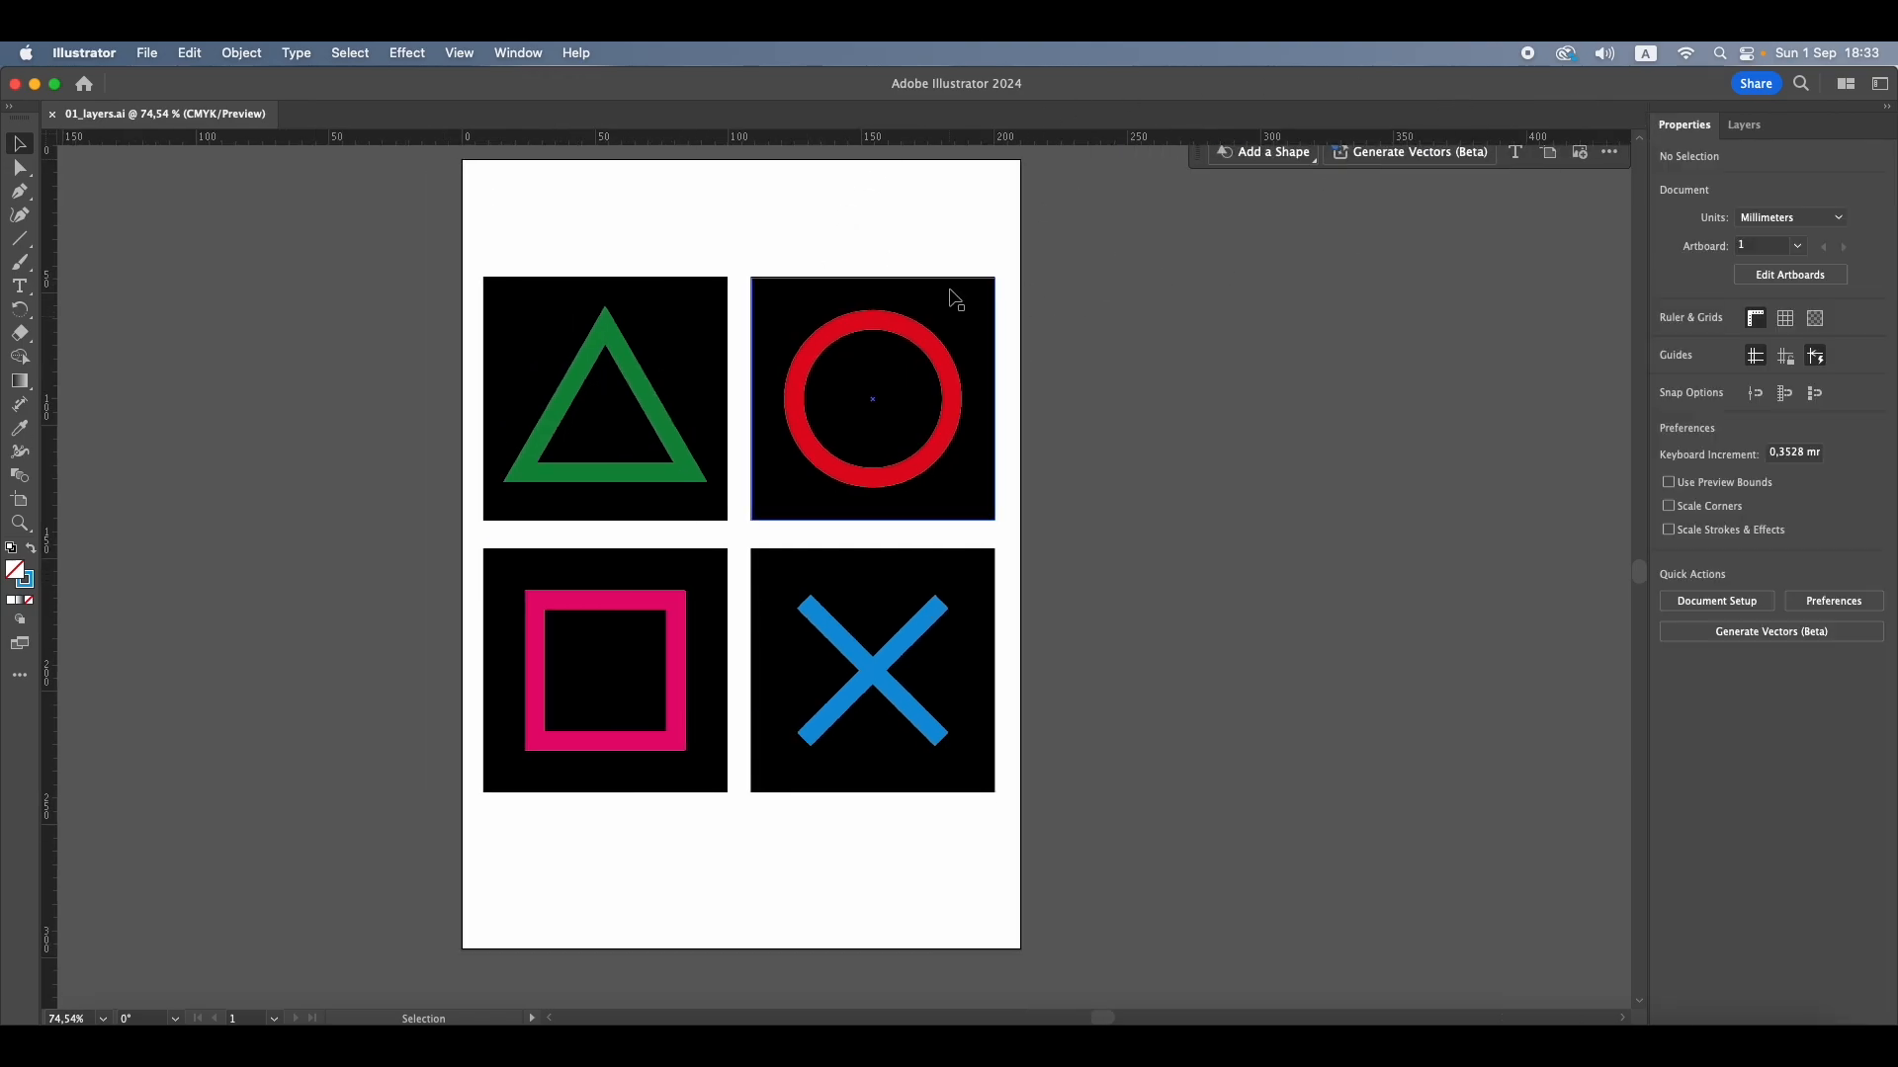
left_click(664, 302)
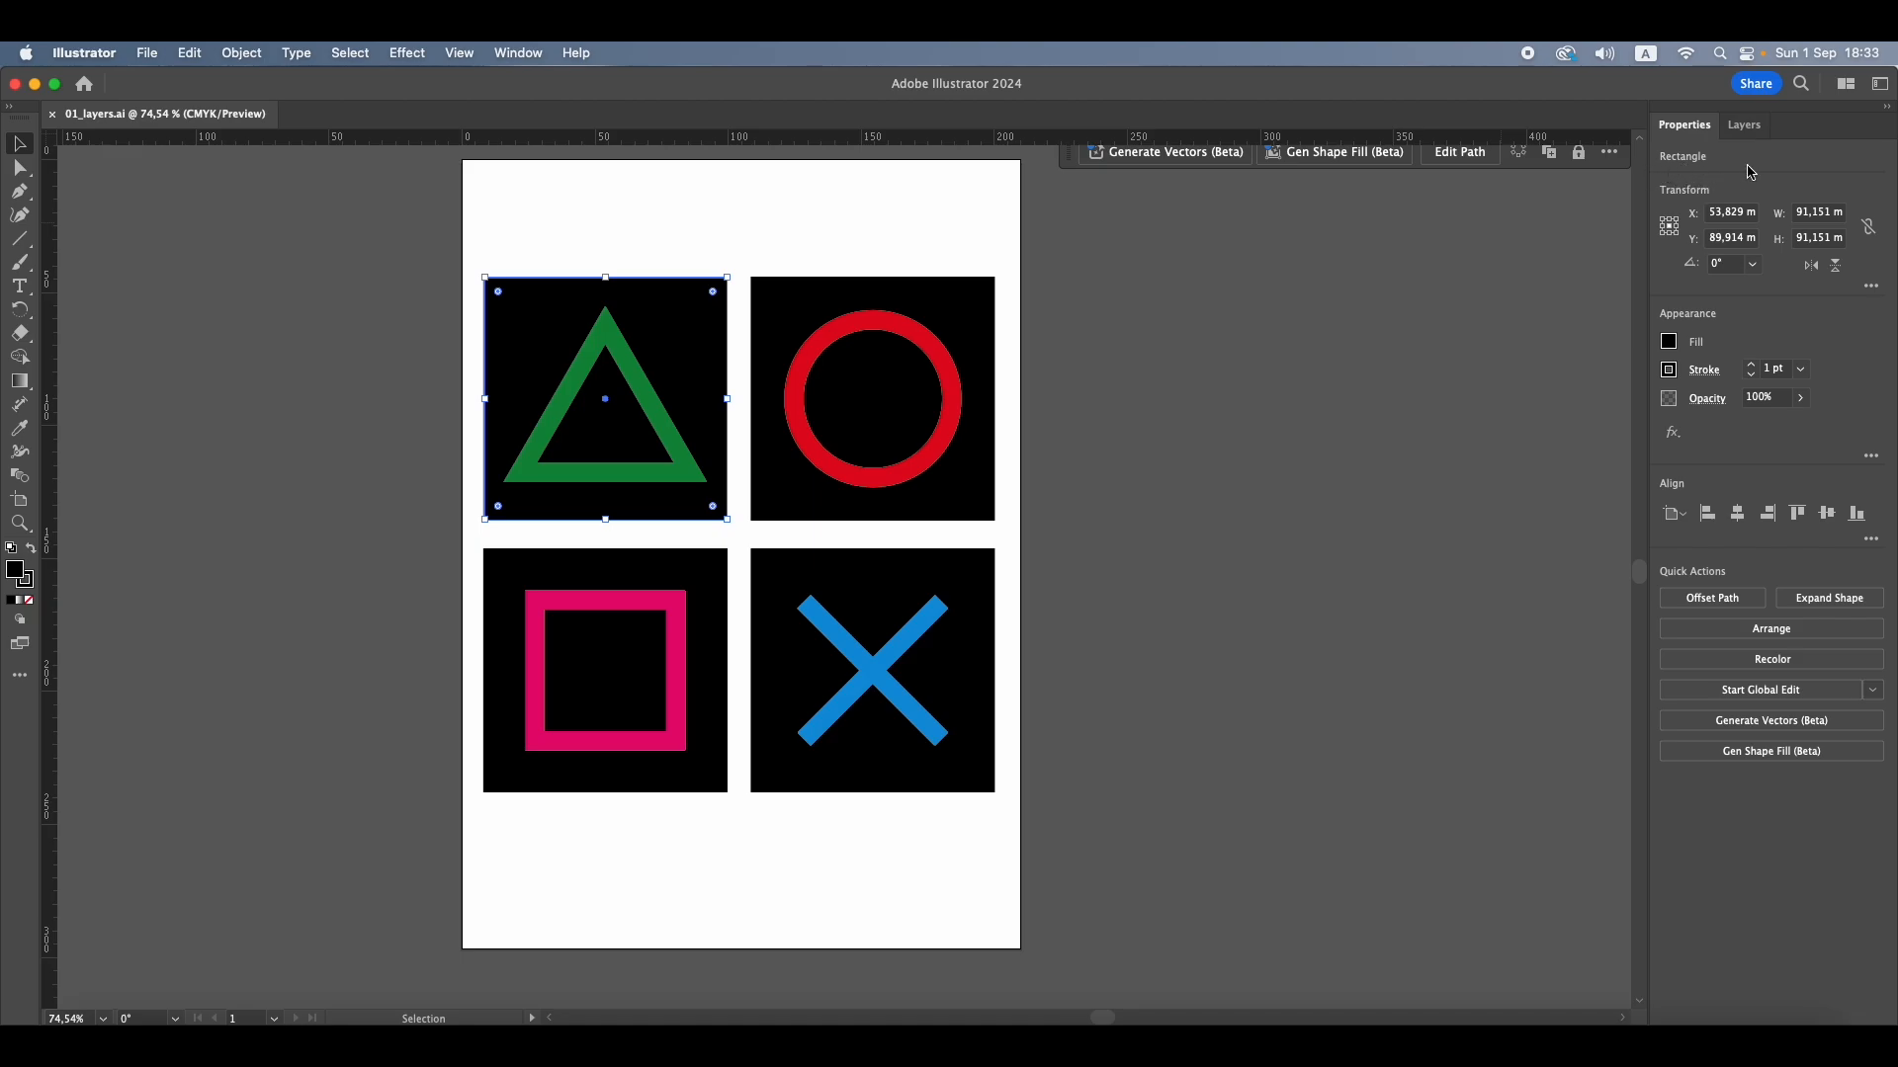
left_click(808, 298)
left_click(810, 569)
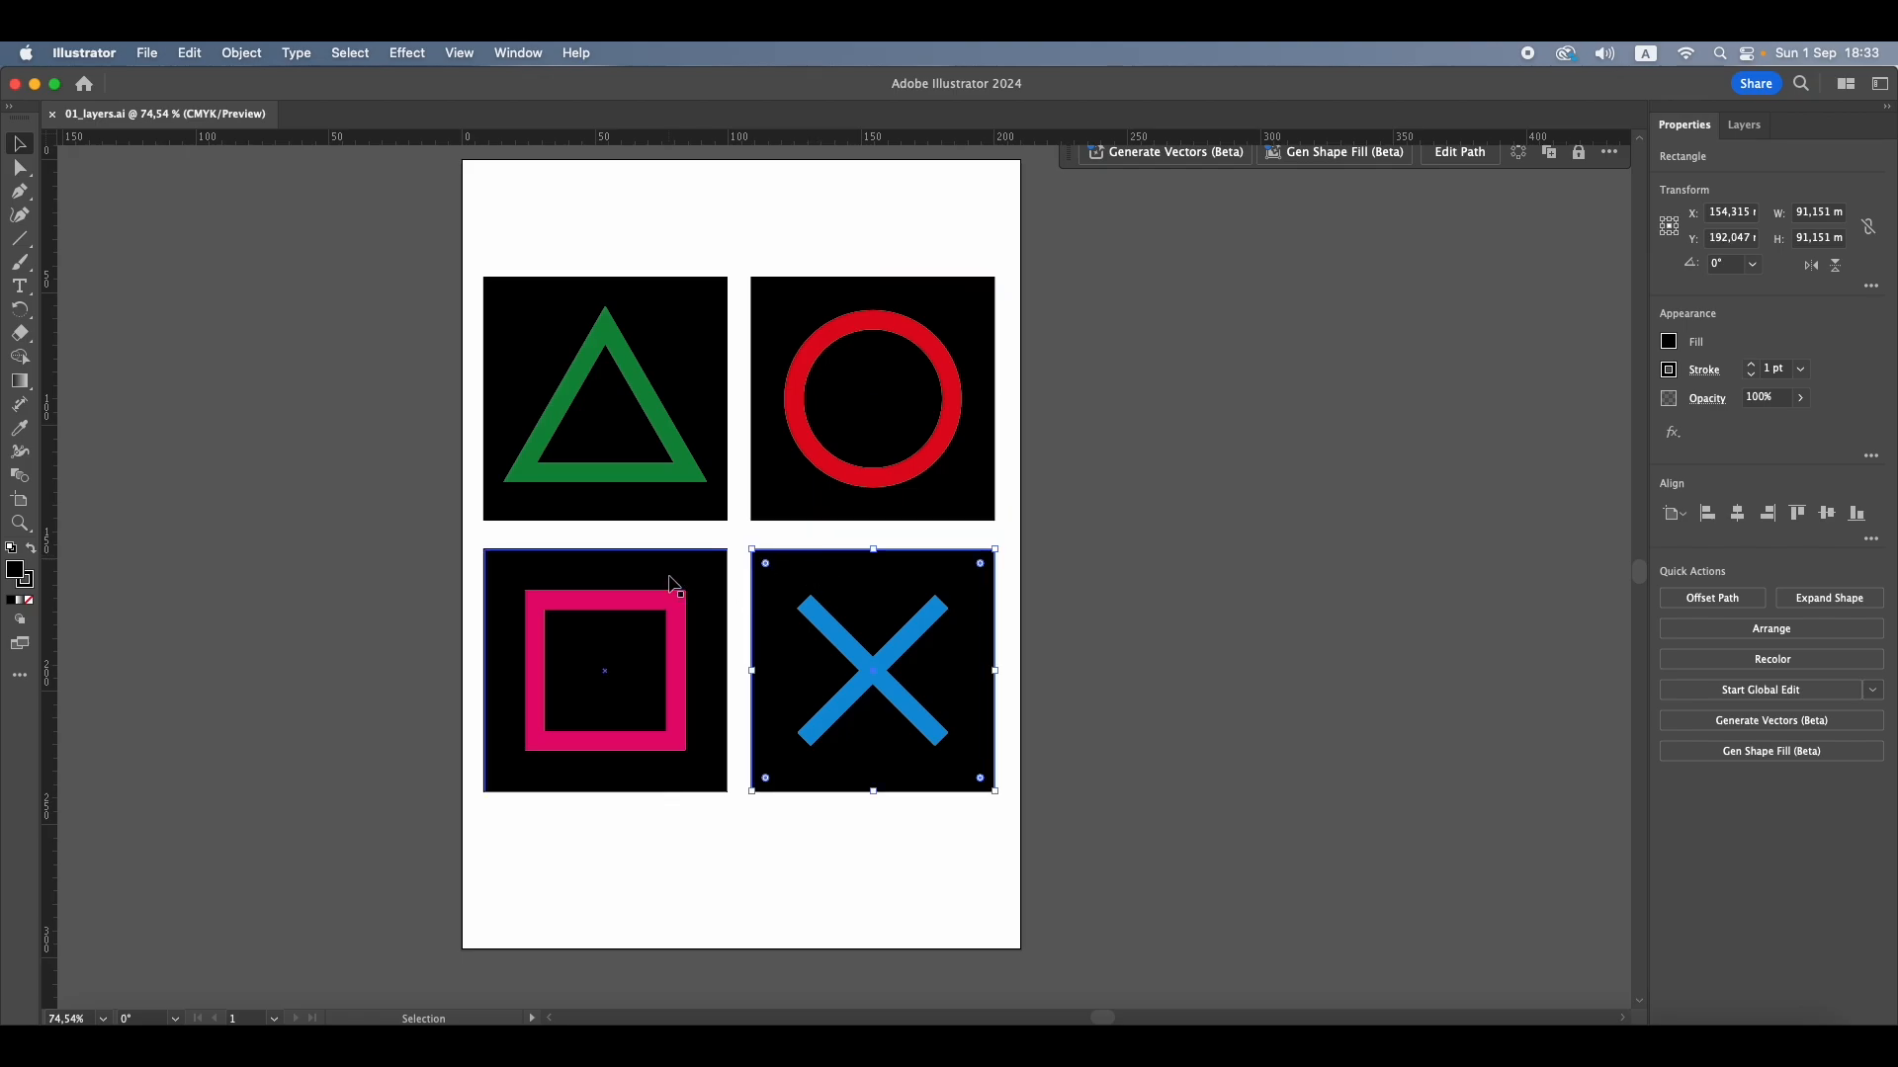
left_click(670, 583)
Examine the properties of the green triangle, red circle, pink square and blue cross
left_click(622, 476)
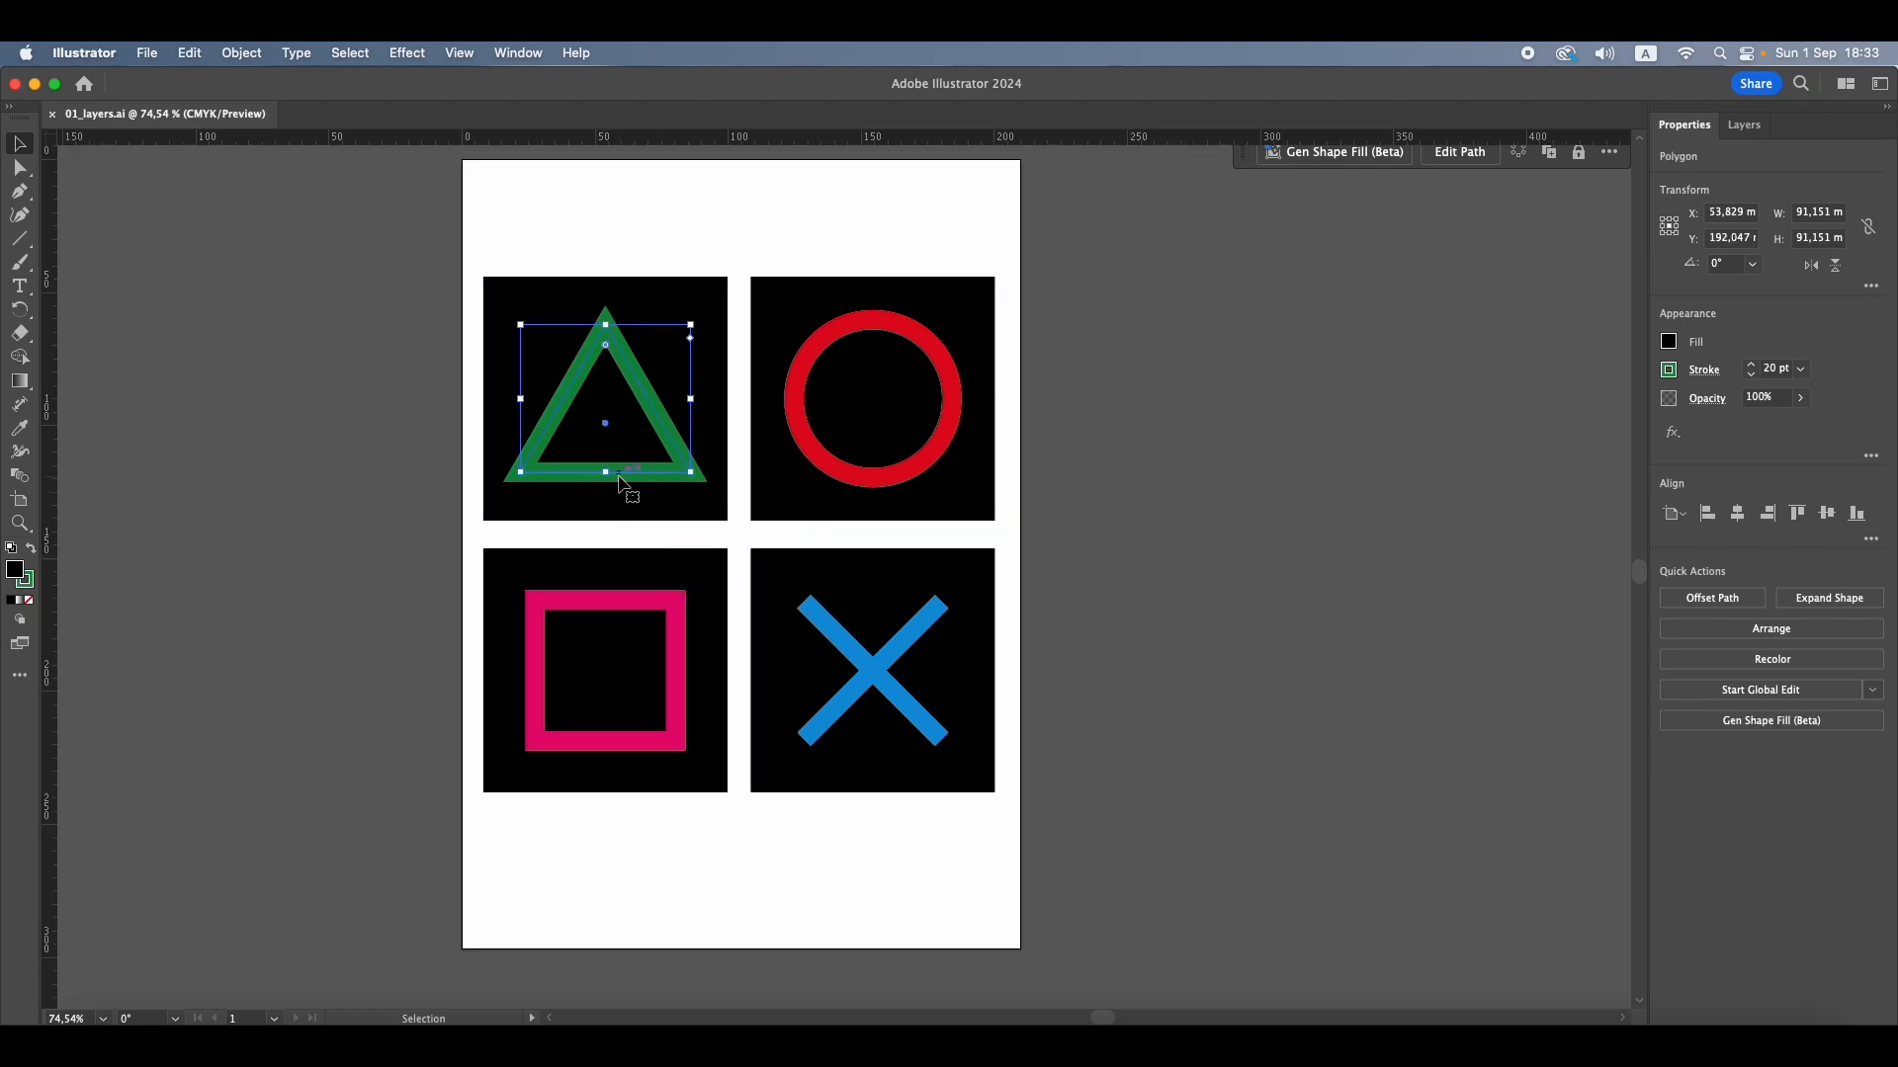
left_click(833, 481)
left_click(647, 607)
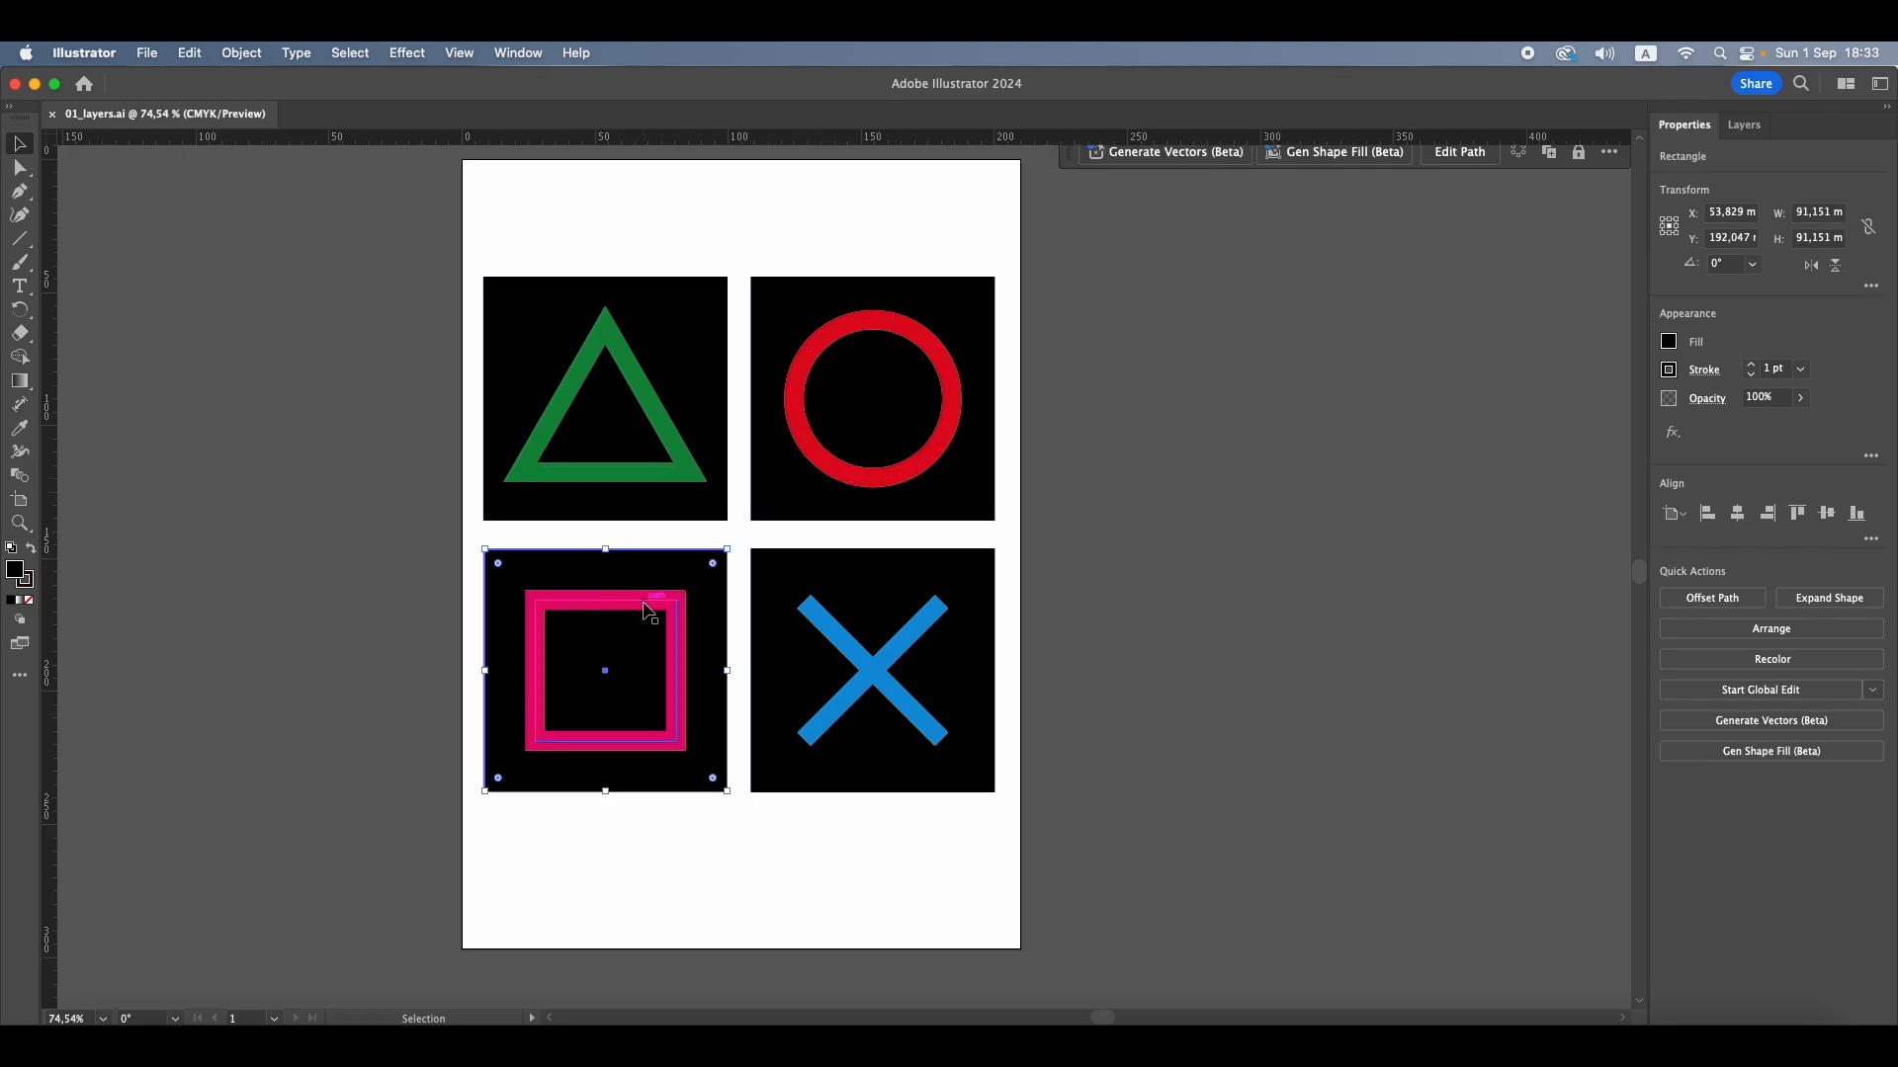
left_click(646, 607)
left_click(838, 645)
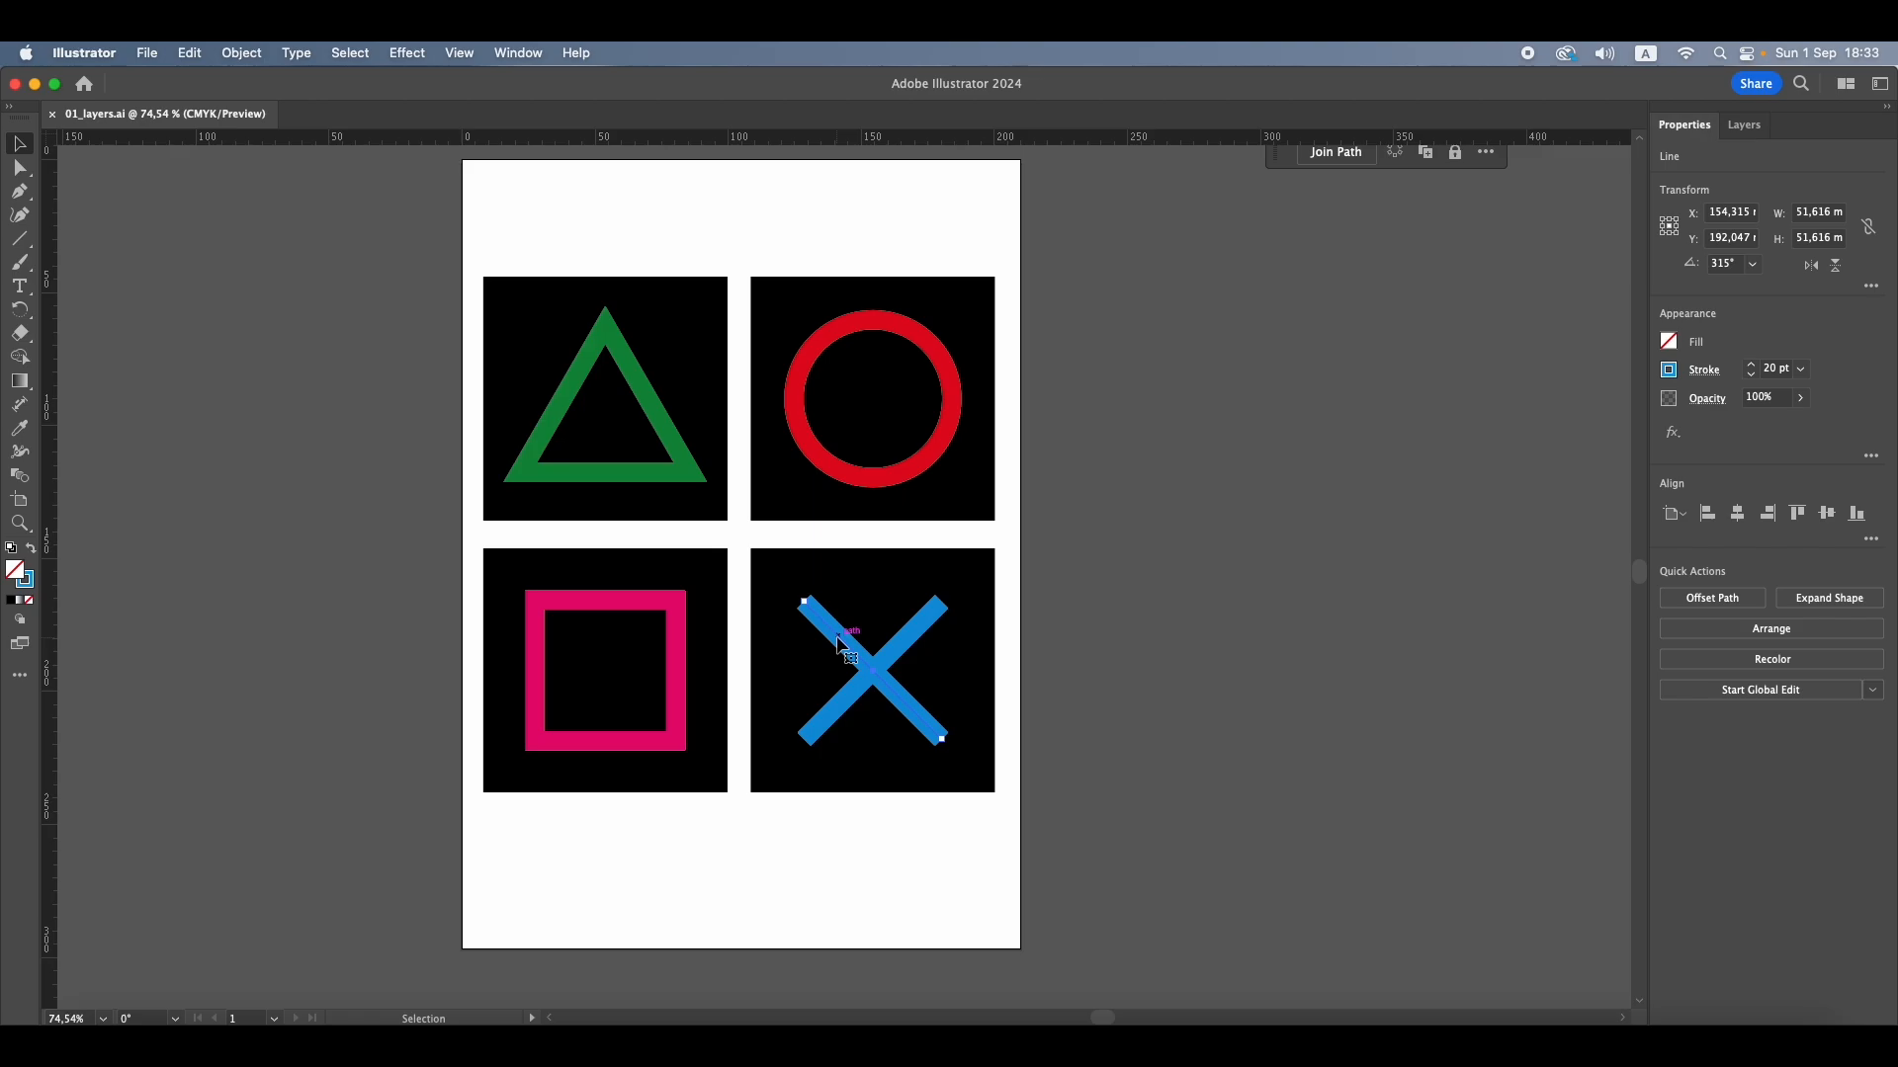
left_click(1067, 605)
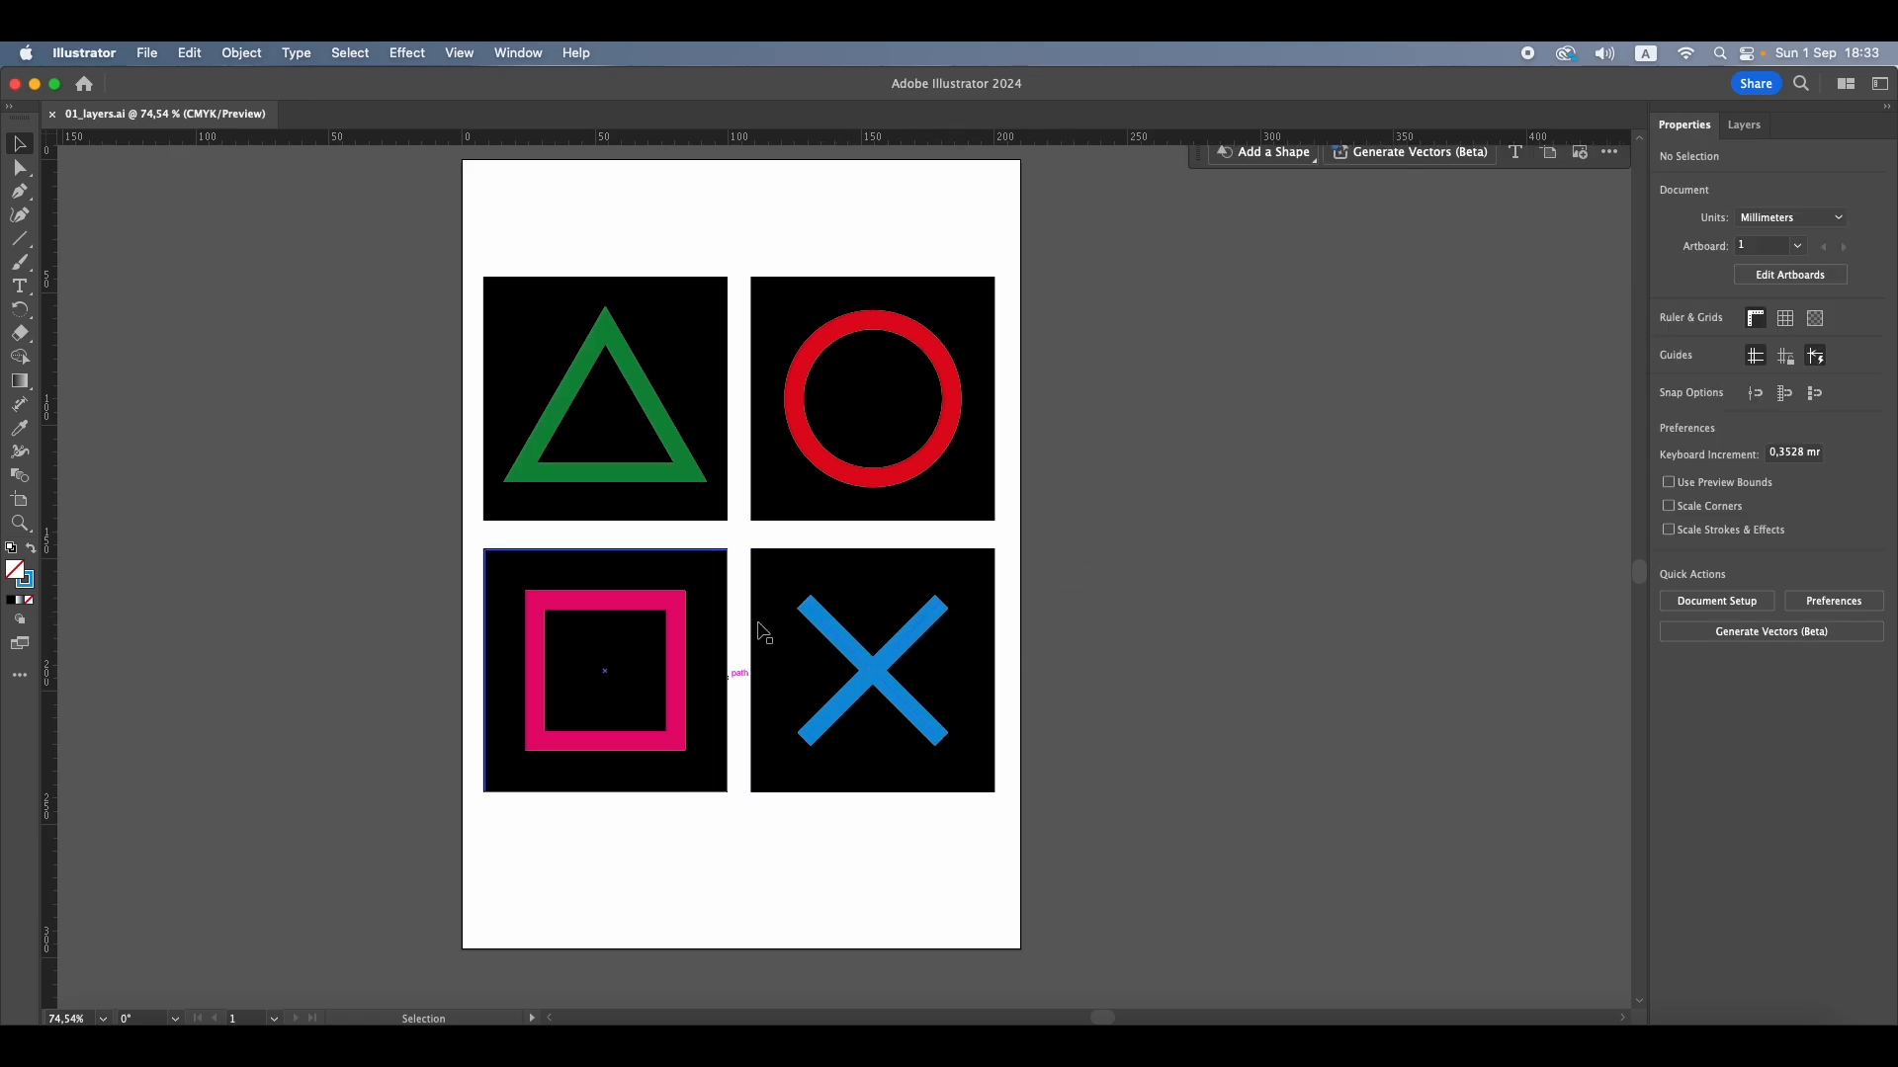
Expand Layer 1 to list its objects and select the black square behind the green triangle
left_click(1744, 125)
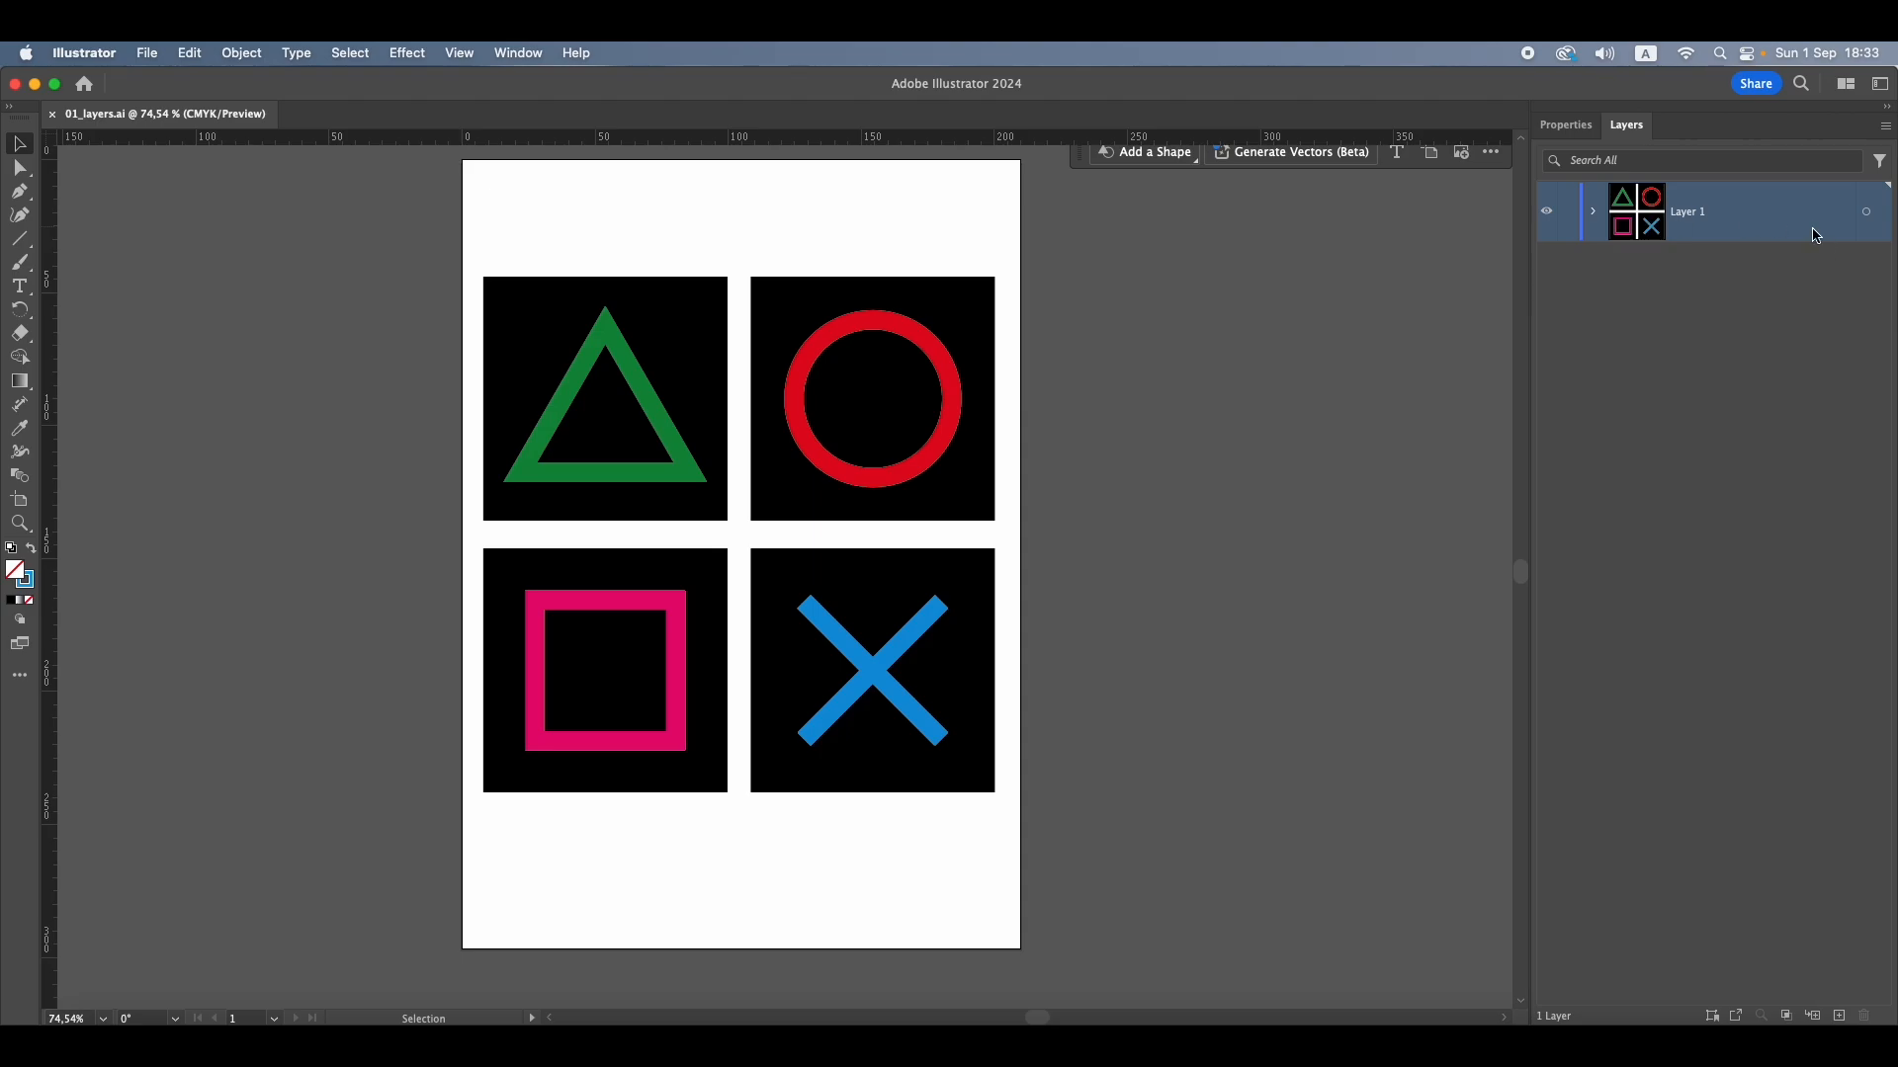
left_click(1595, 212)
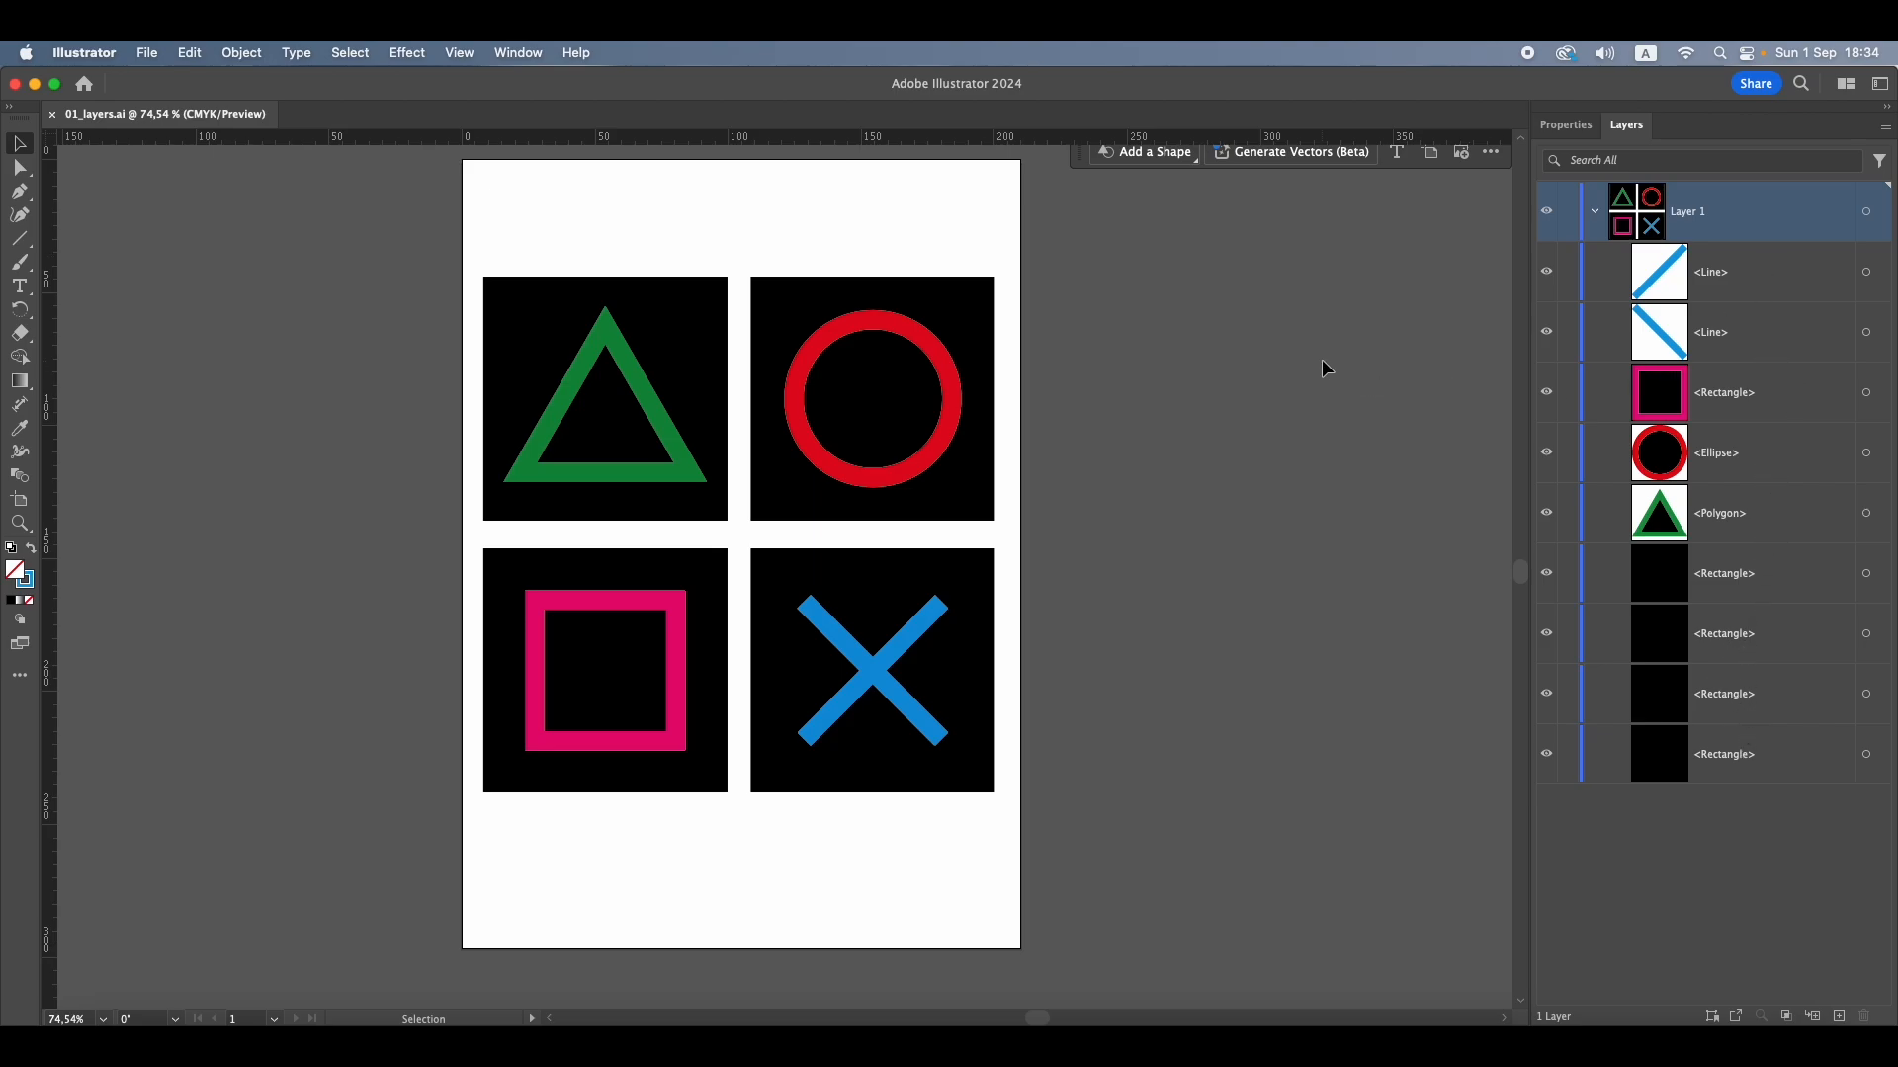
left_click(535, 307)
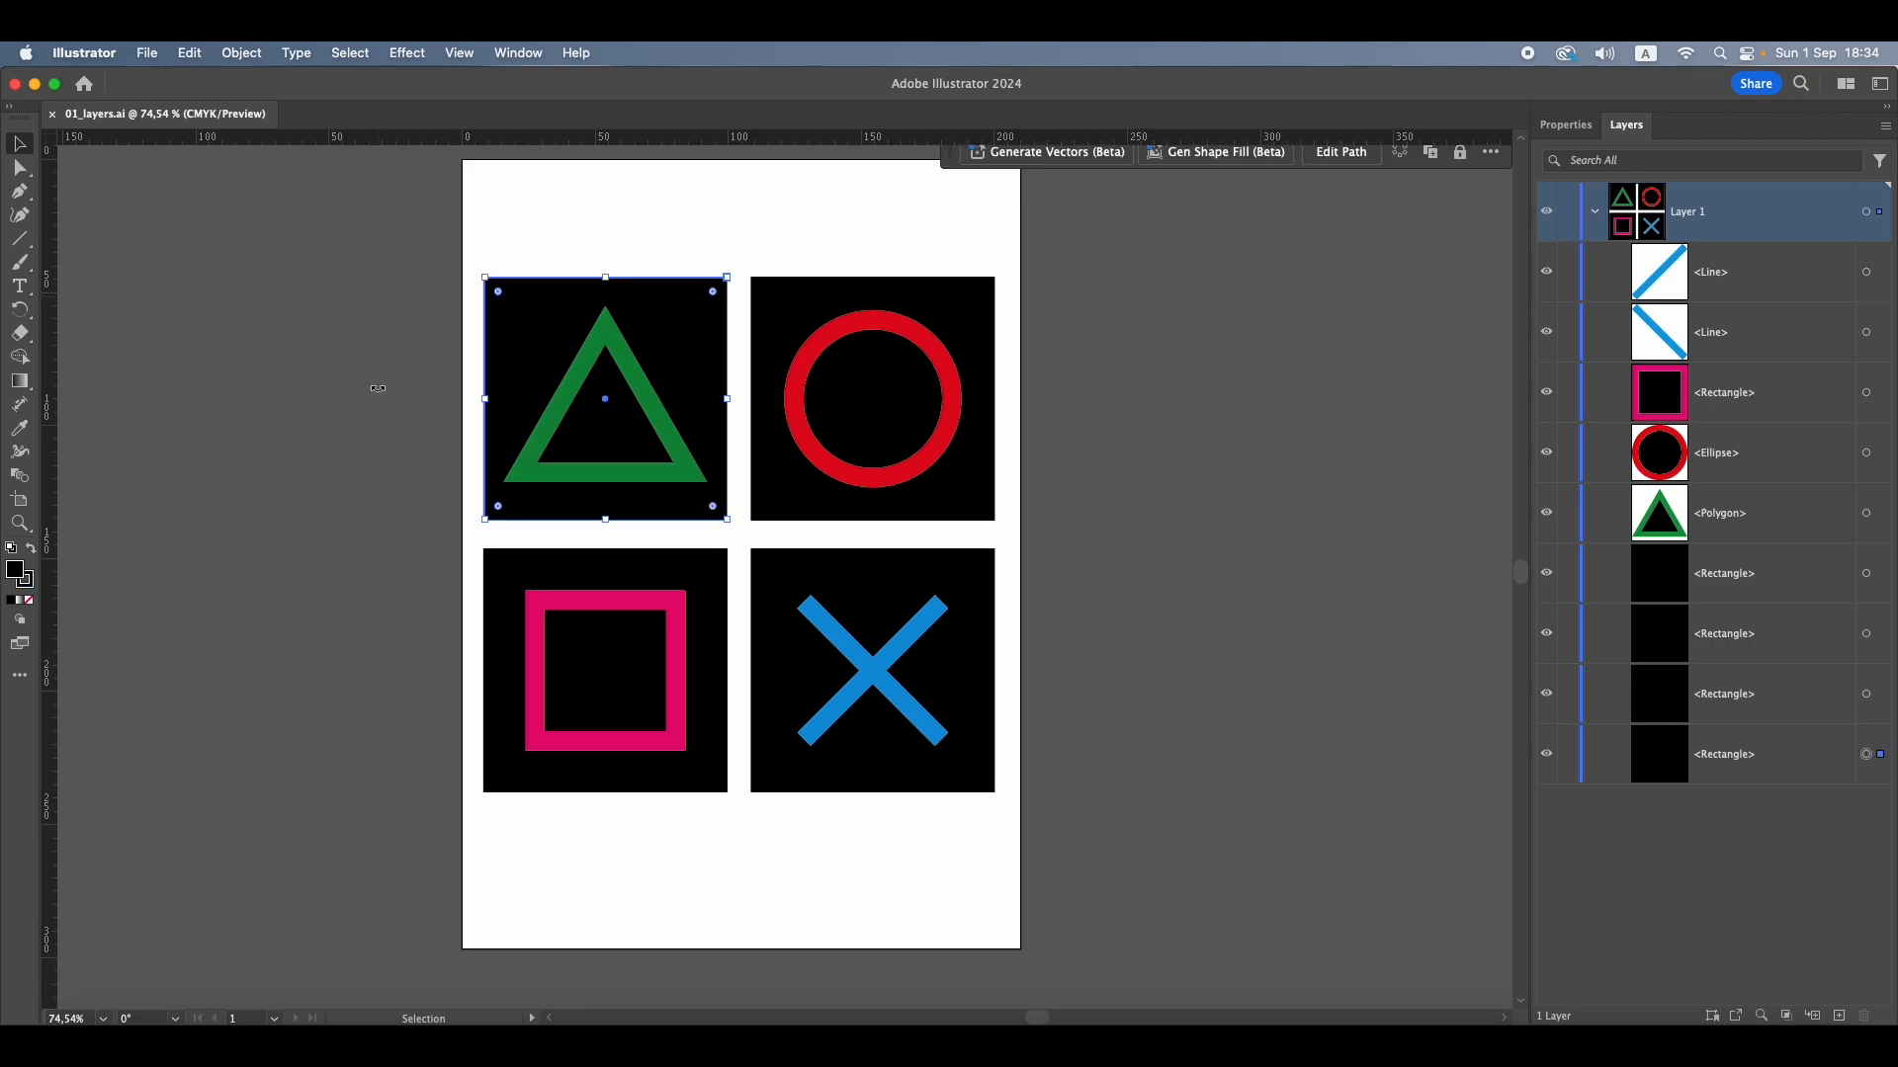
scroll(378, 388, "up", 1)
scroll(378, 388, "right", 1)
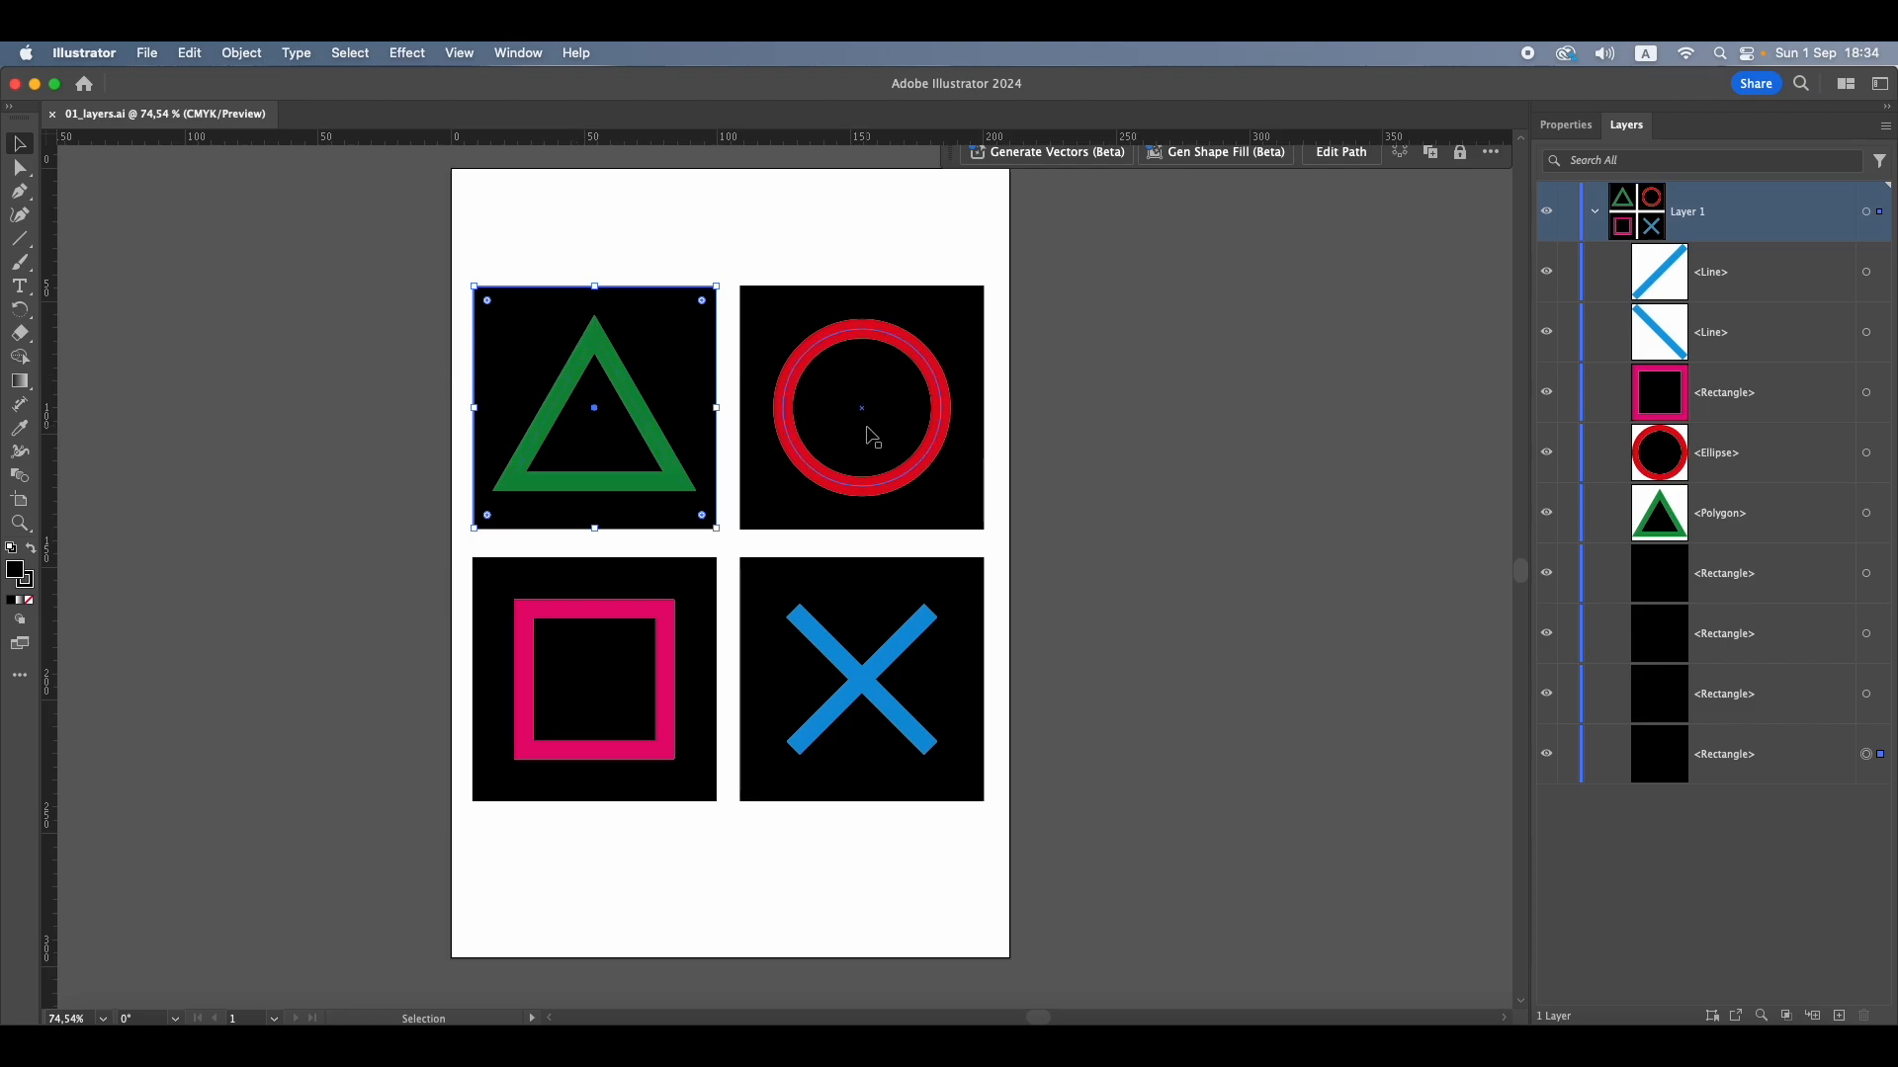
Move the triangle's black background square to the top of Layer 1, and place the green triangle directly above it
left_click(1733, 771)
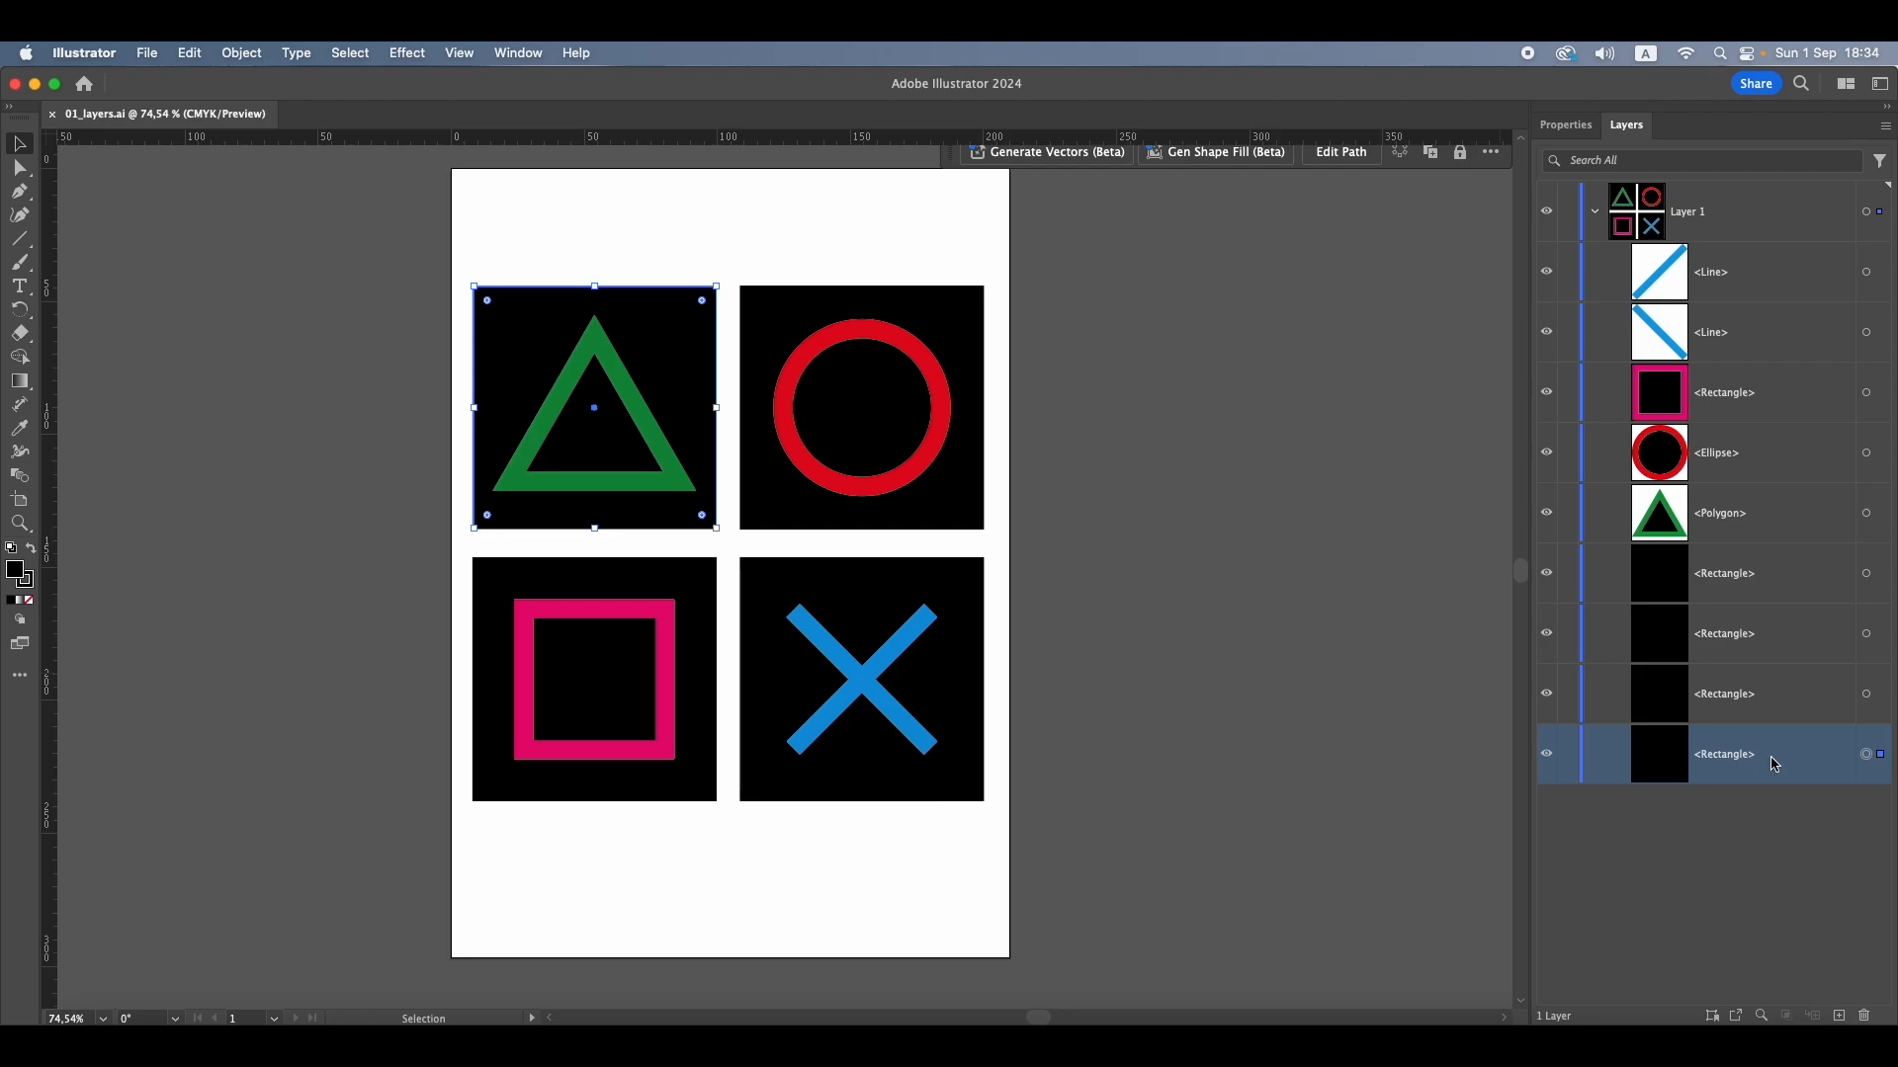
left_click_drag(1774, 763, 1768, 259)
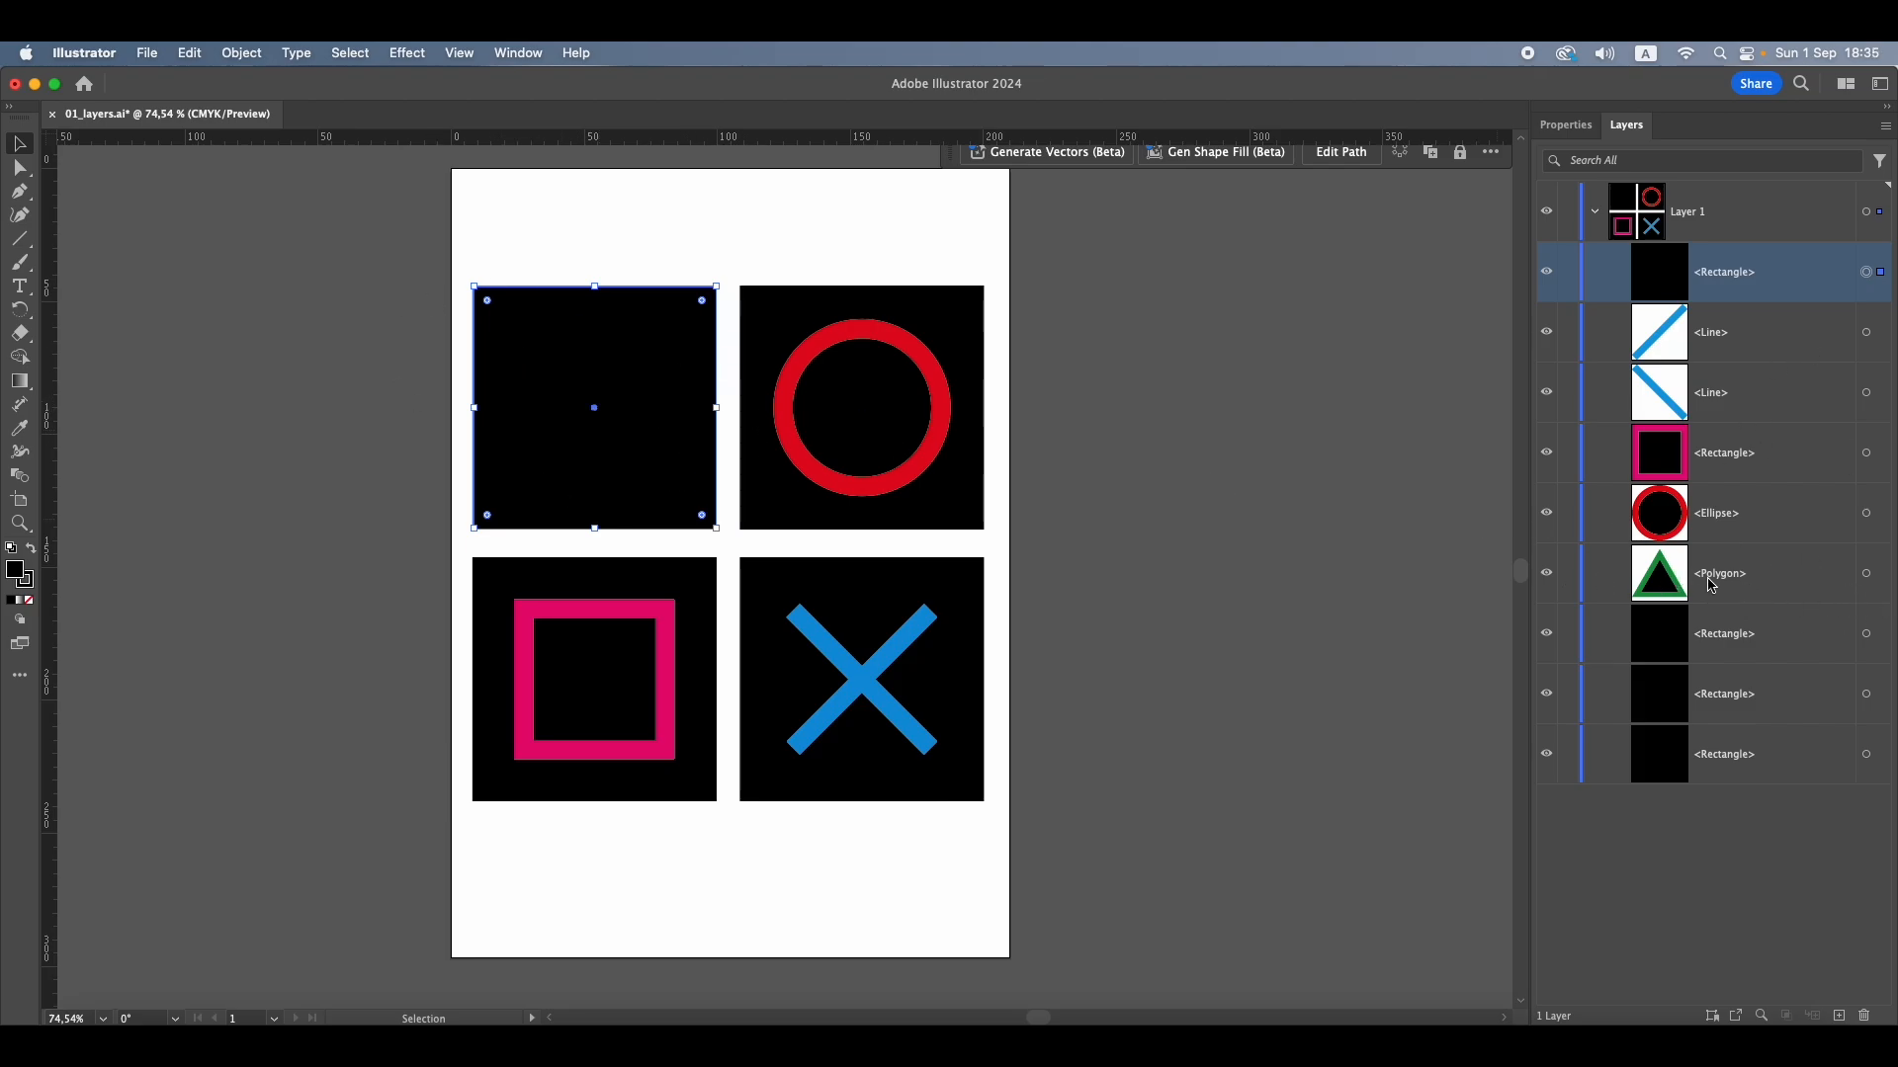
left_click(1774, 589)
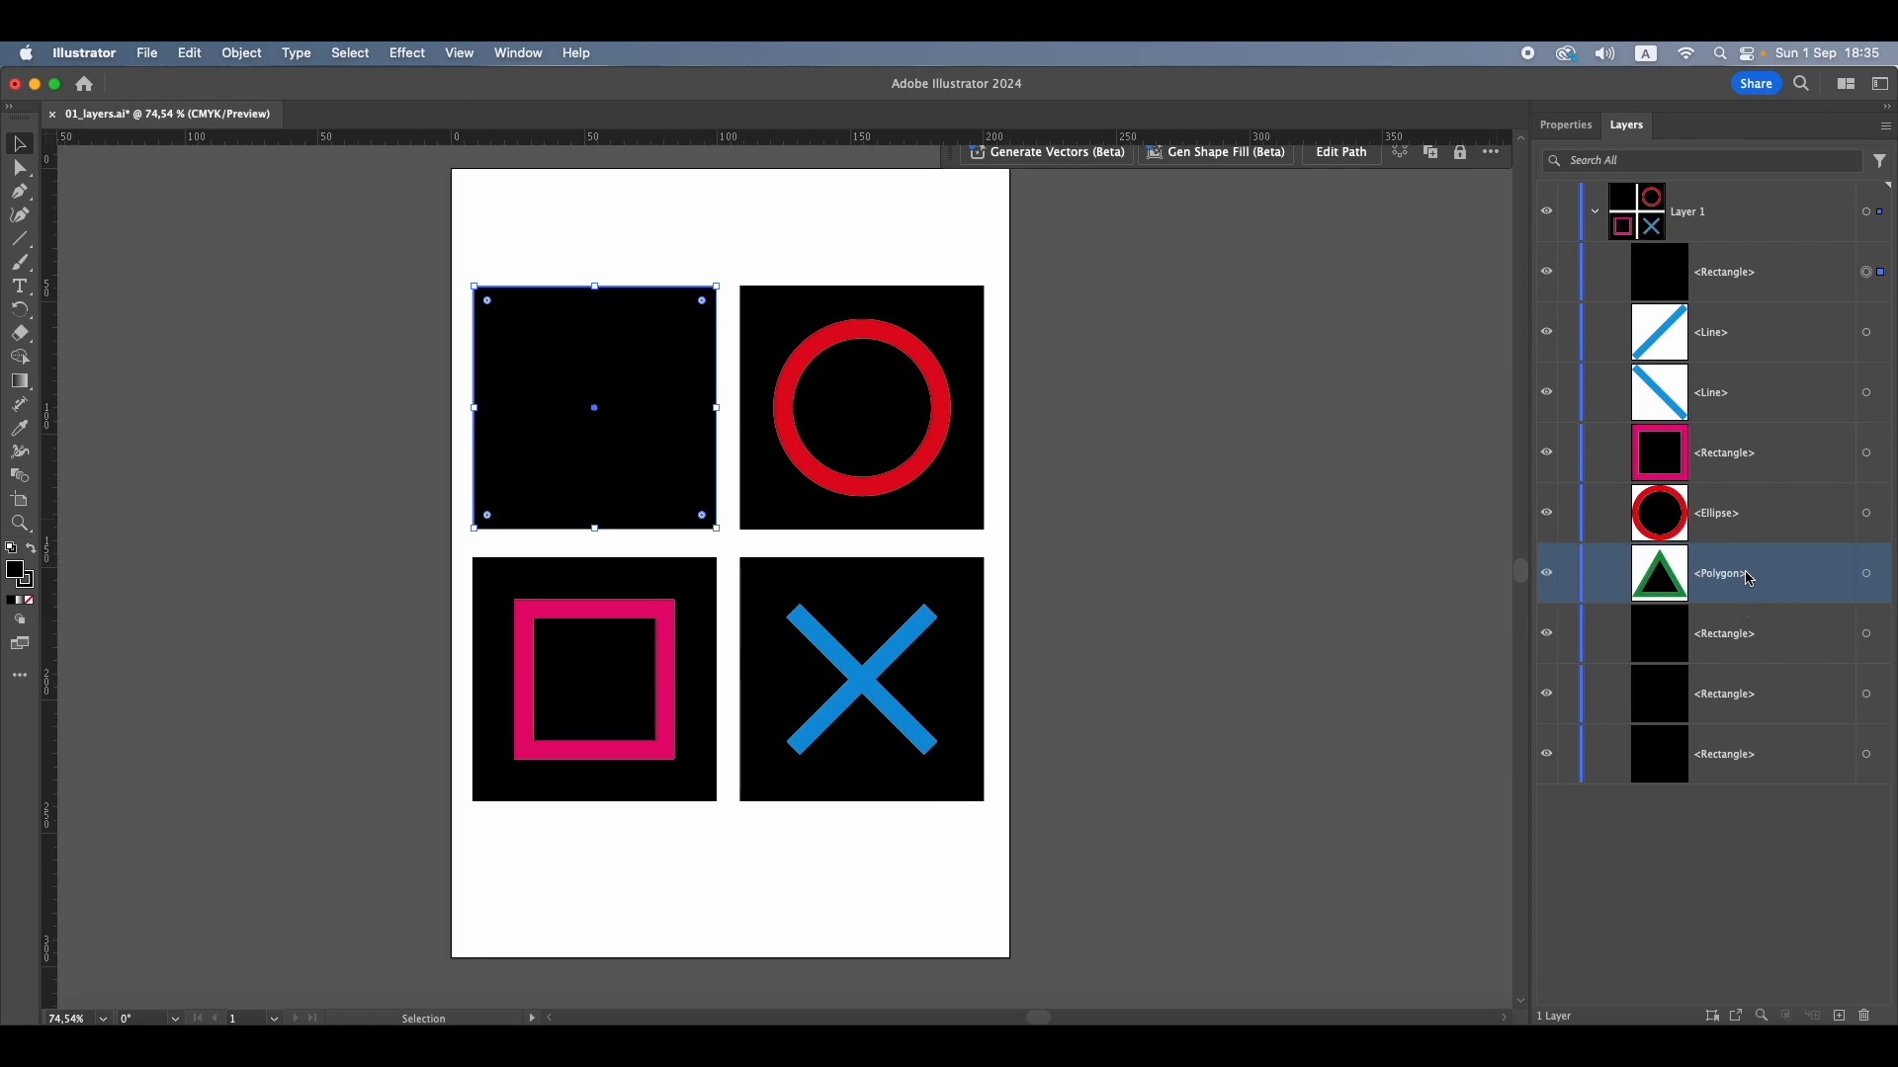
left_click_drag(1748, 579, 1769, 259)
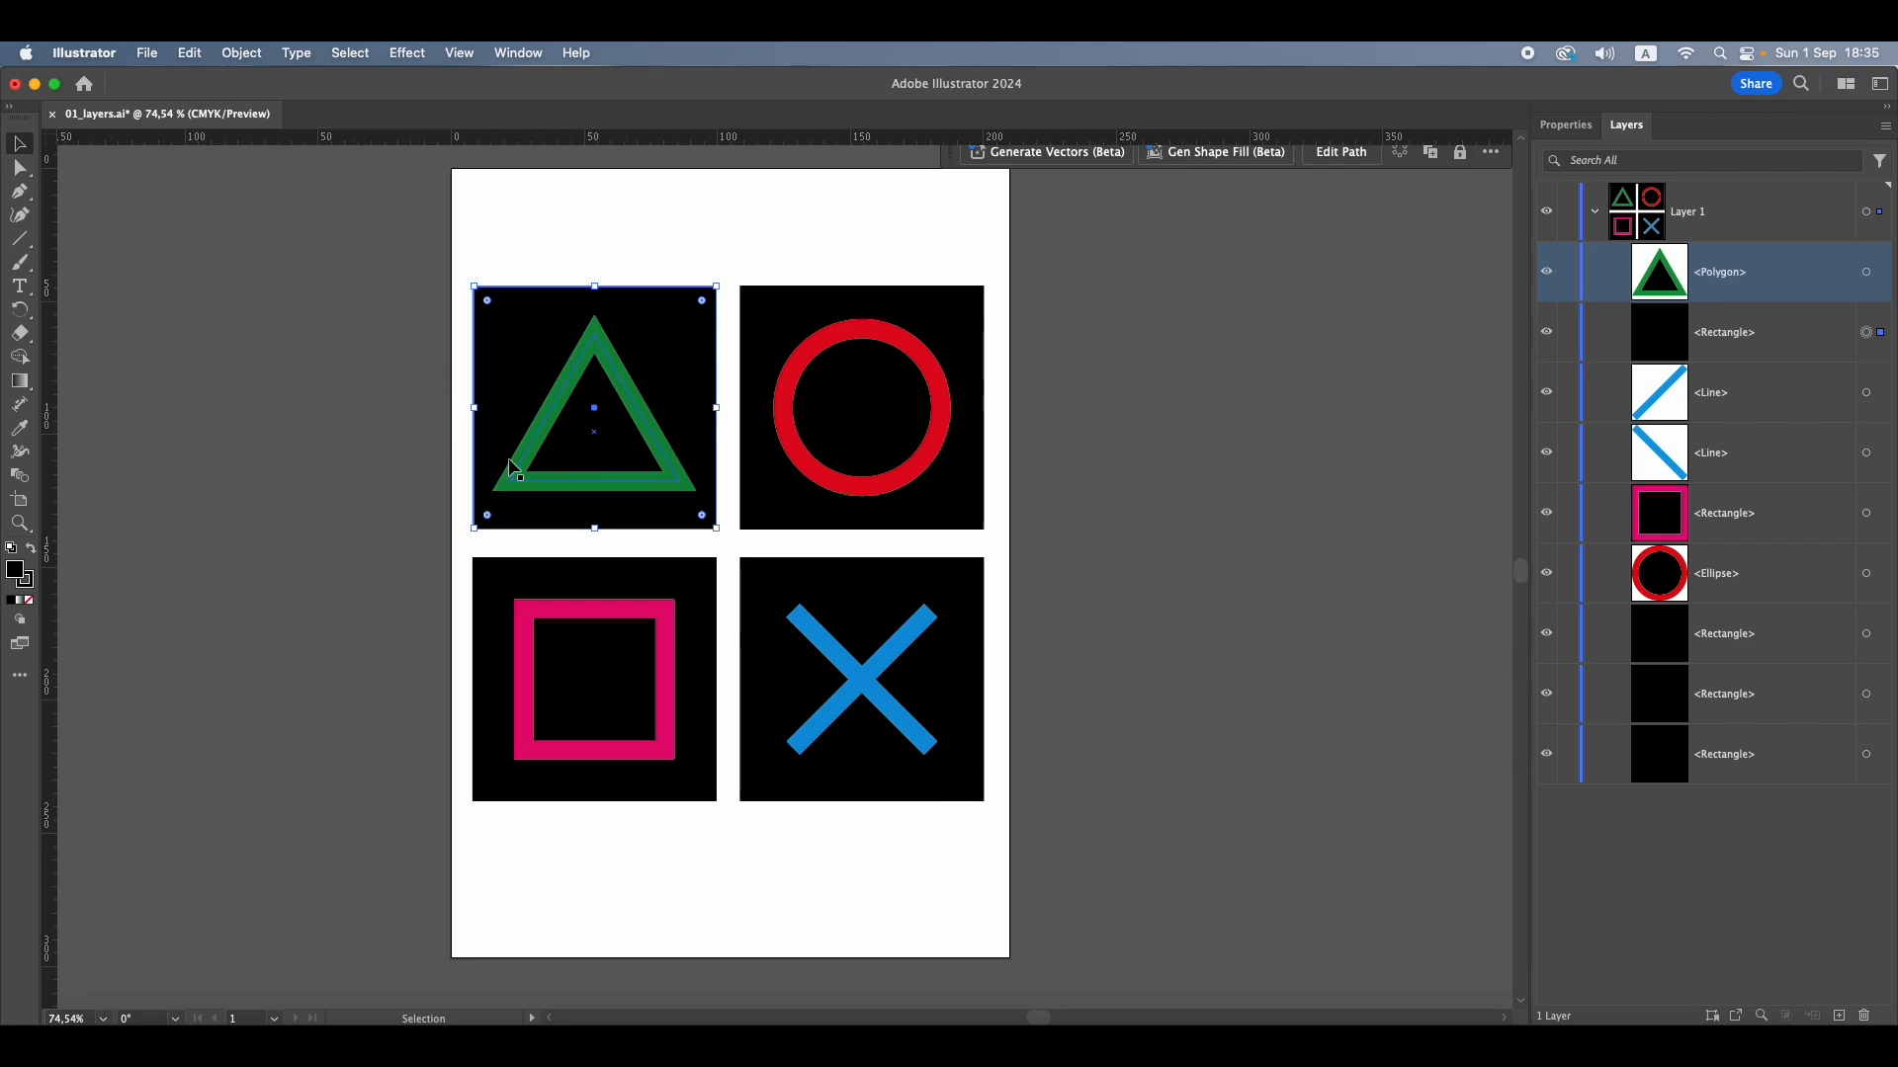
left_click(378, 361)
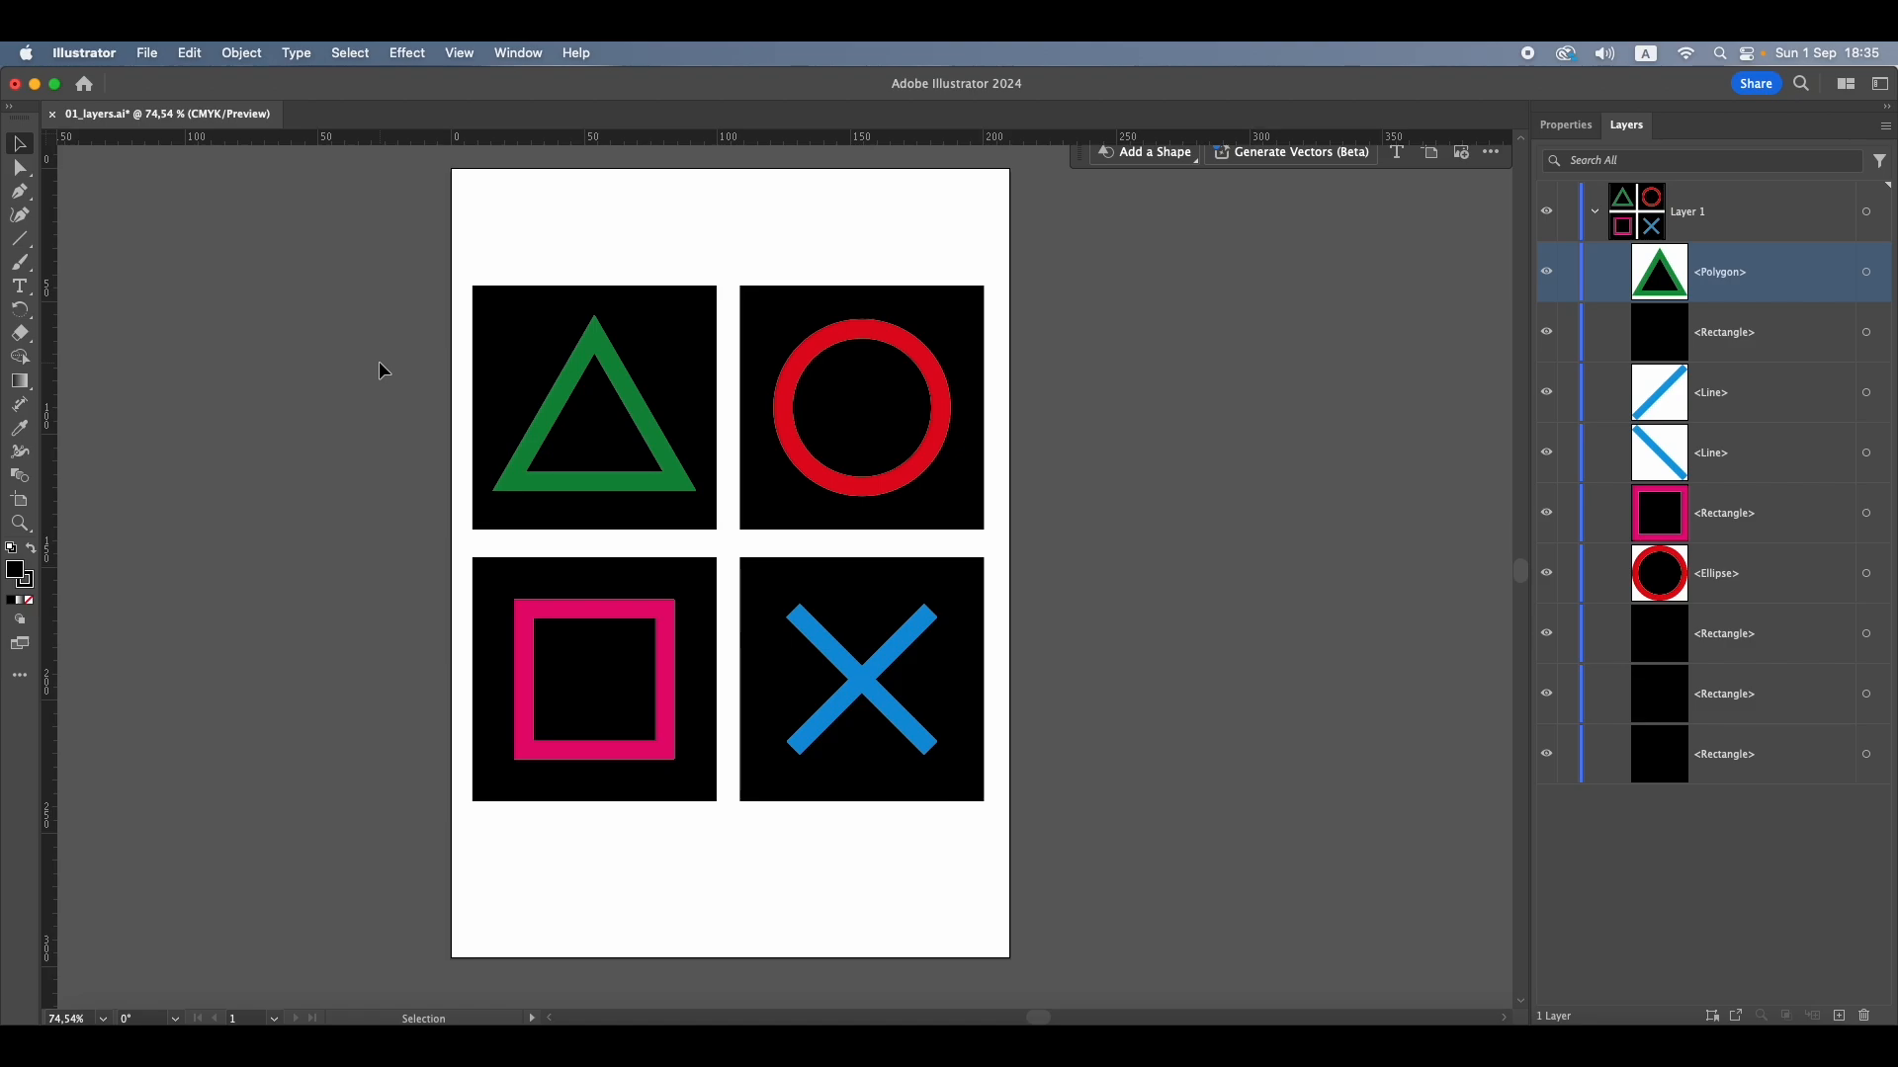
Select the green triangle on the artboard and restack its black background square above it in Layer 1
left_click(618, 376)
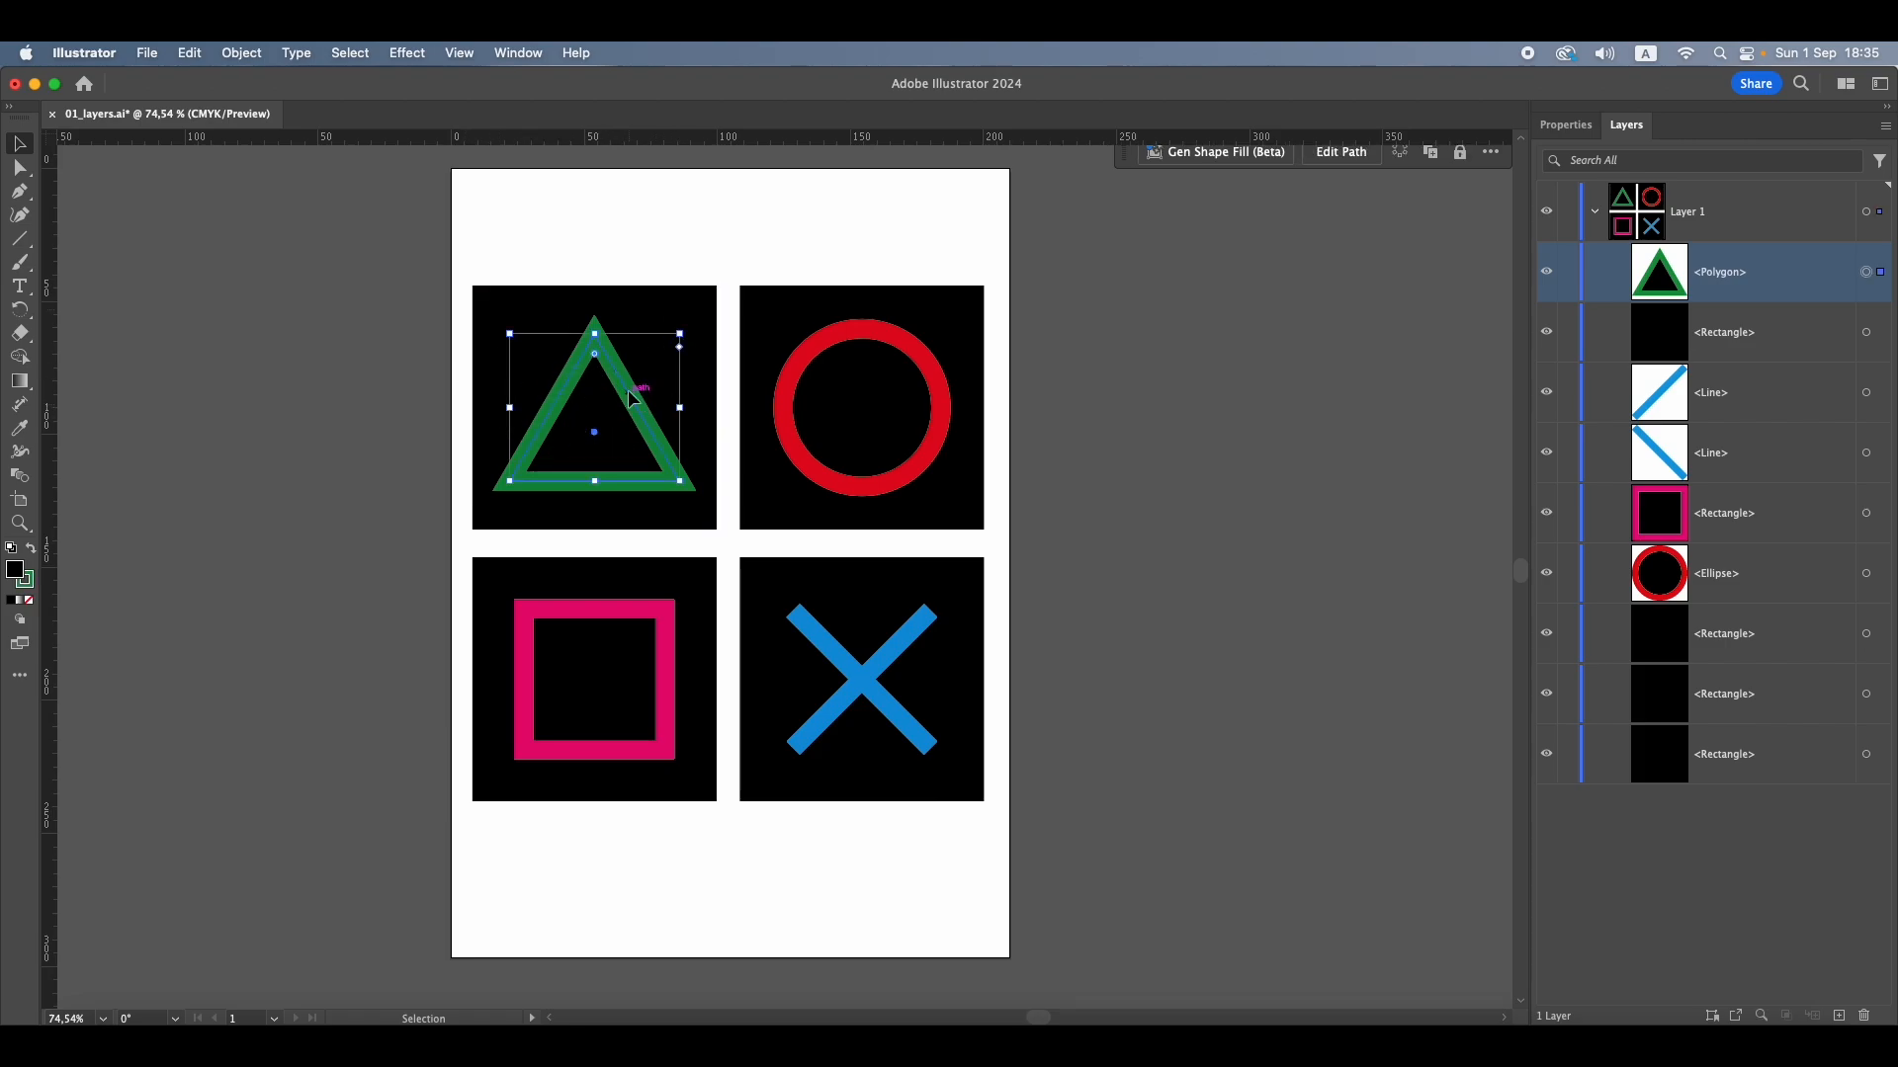
mouse_move(633, 397)
left_mouse_down()
mouse_move(522, 300)
mouse_move(680, 380)
mouse_move(628, 398)
left_mouse_up()
left_click(1770, 355)
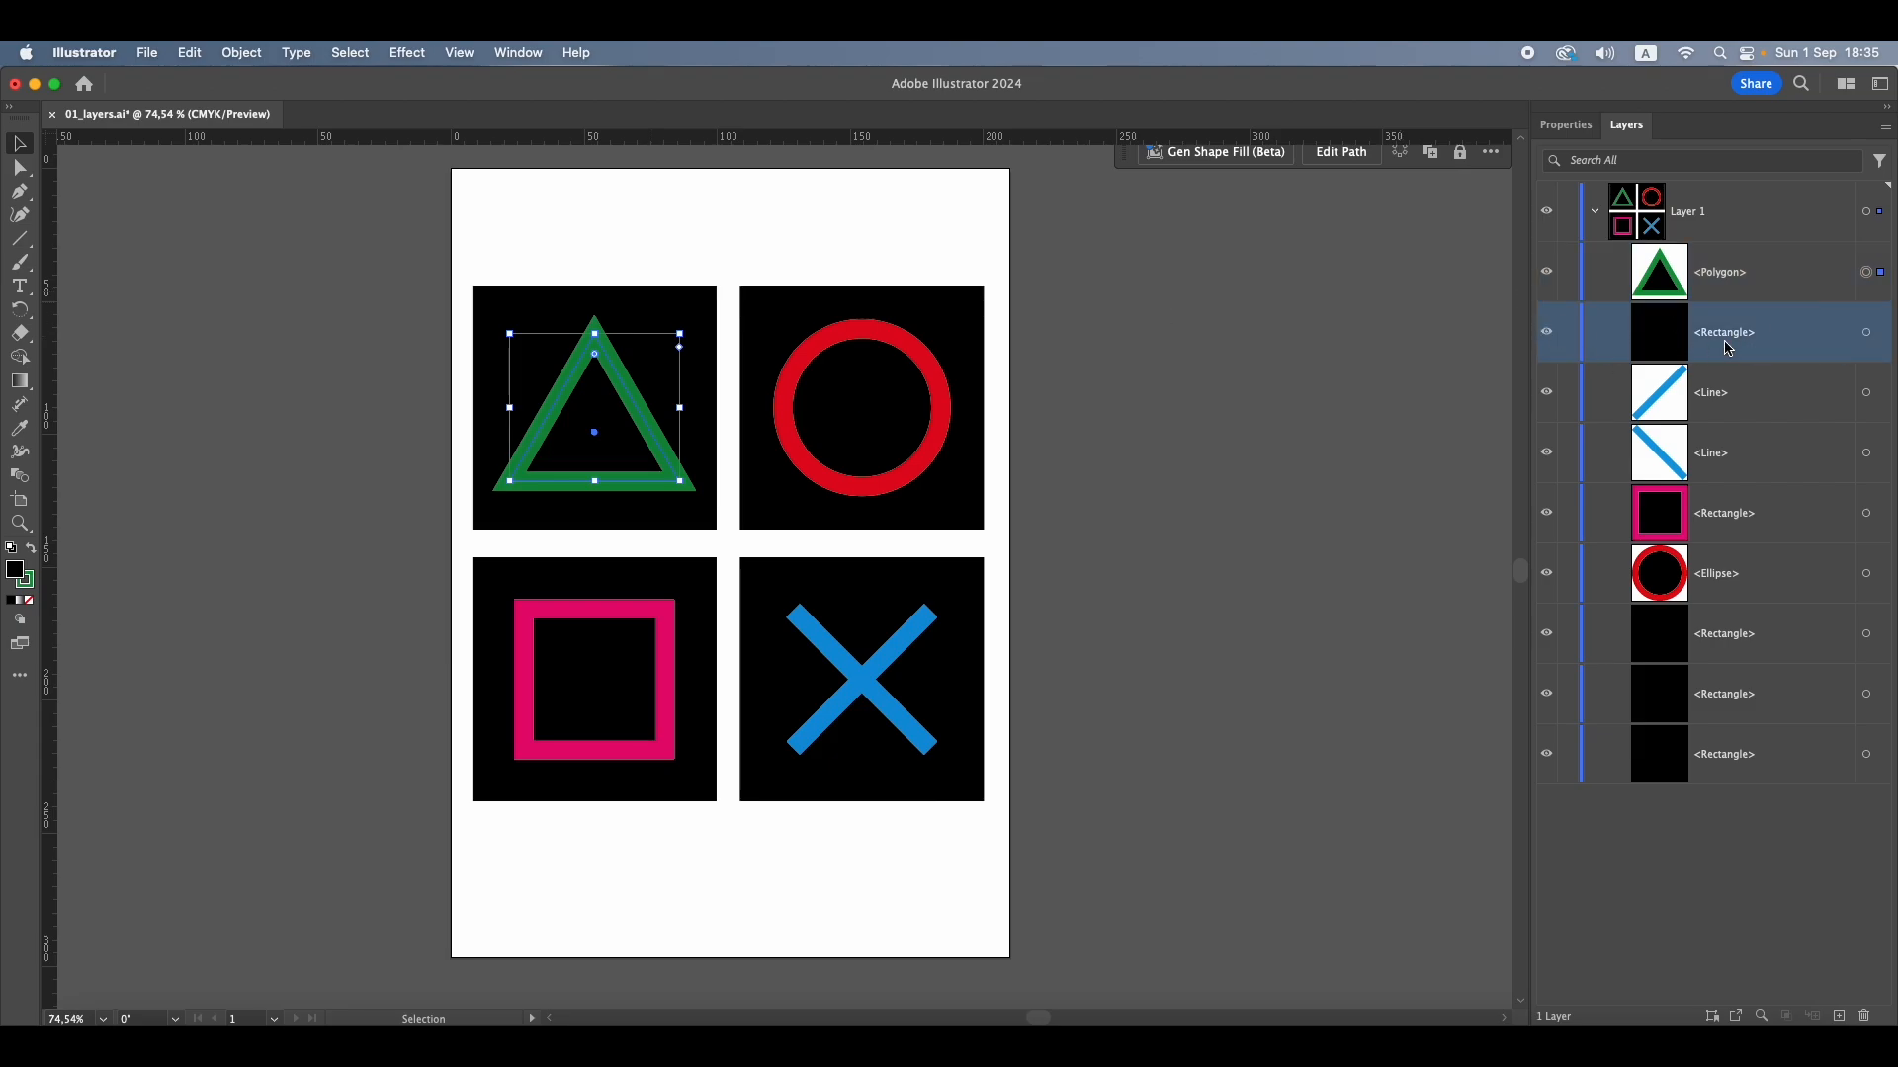
left_click_drag(1731, 348, 1774, 246)
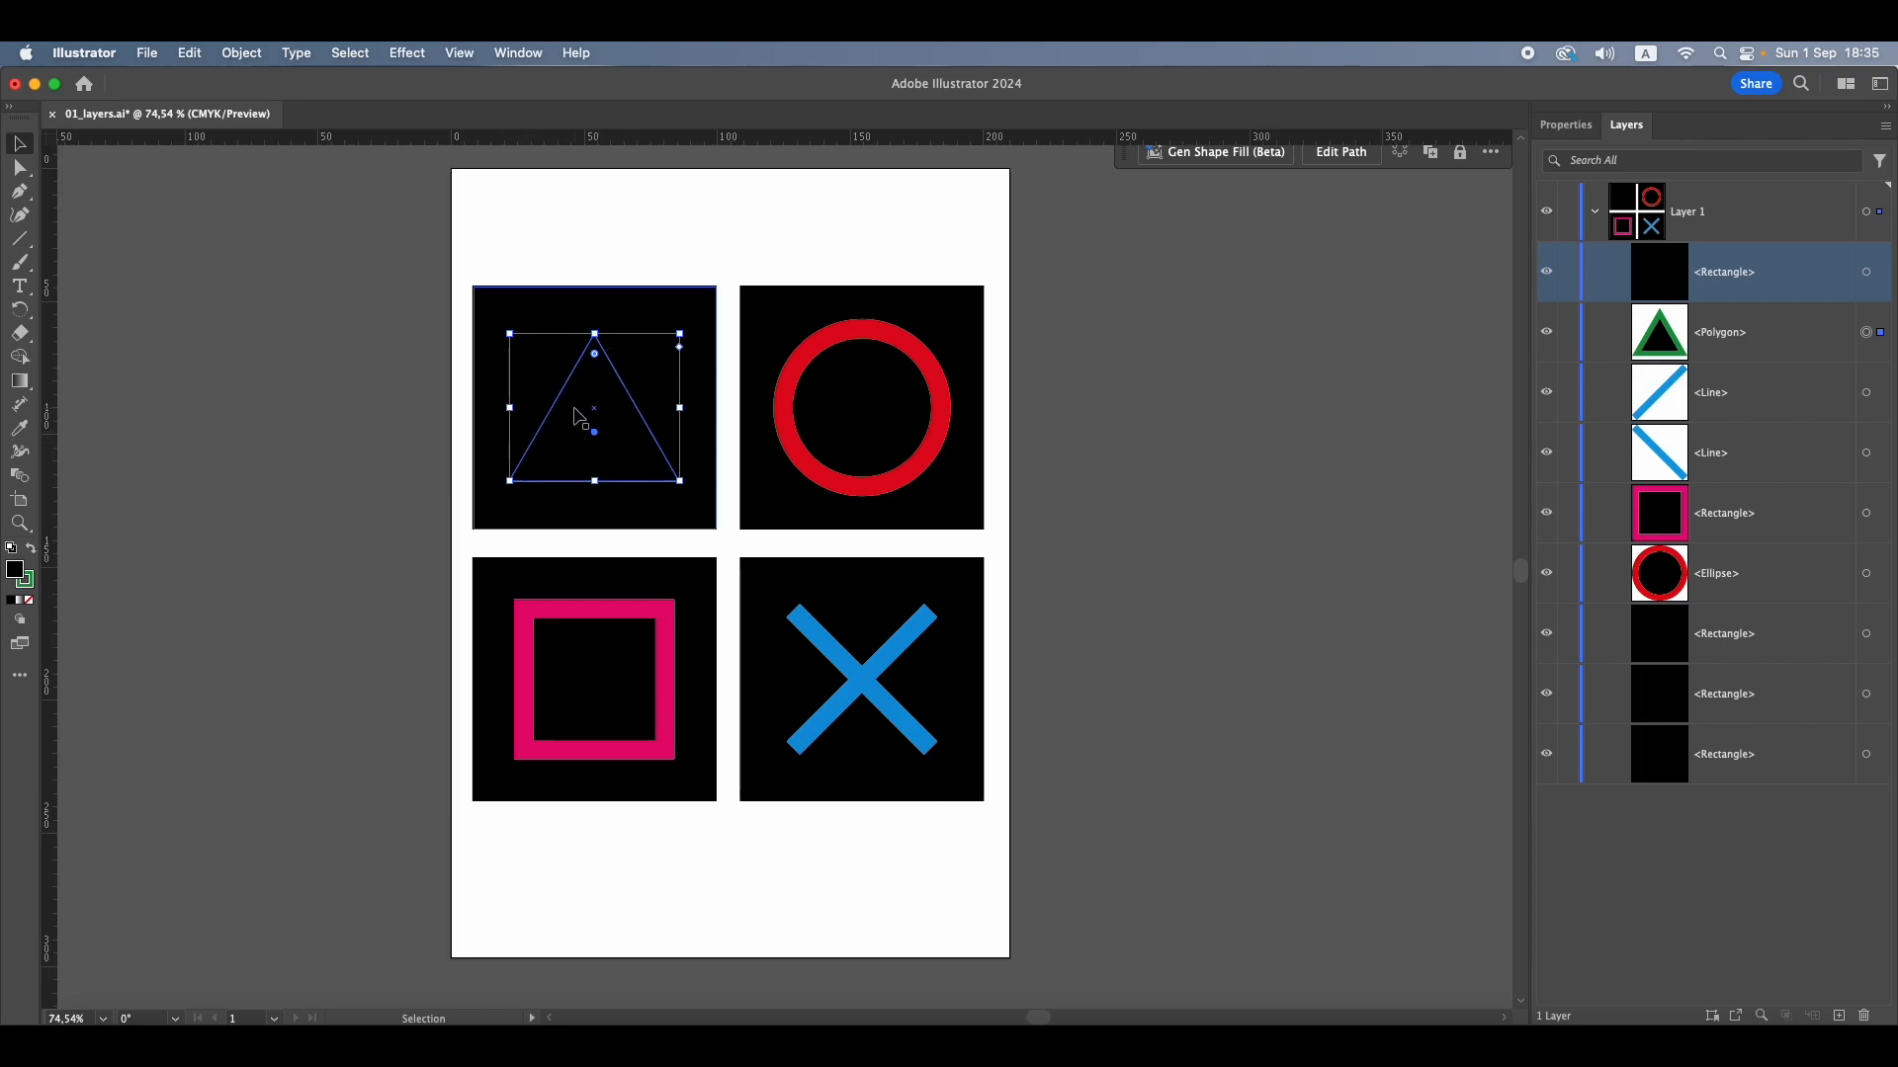
Restack the triangle's black background square at the bottom of Layer 1 and the green triangle directly below the red circle
left_click_drag(1776, 285, 1749, 781)
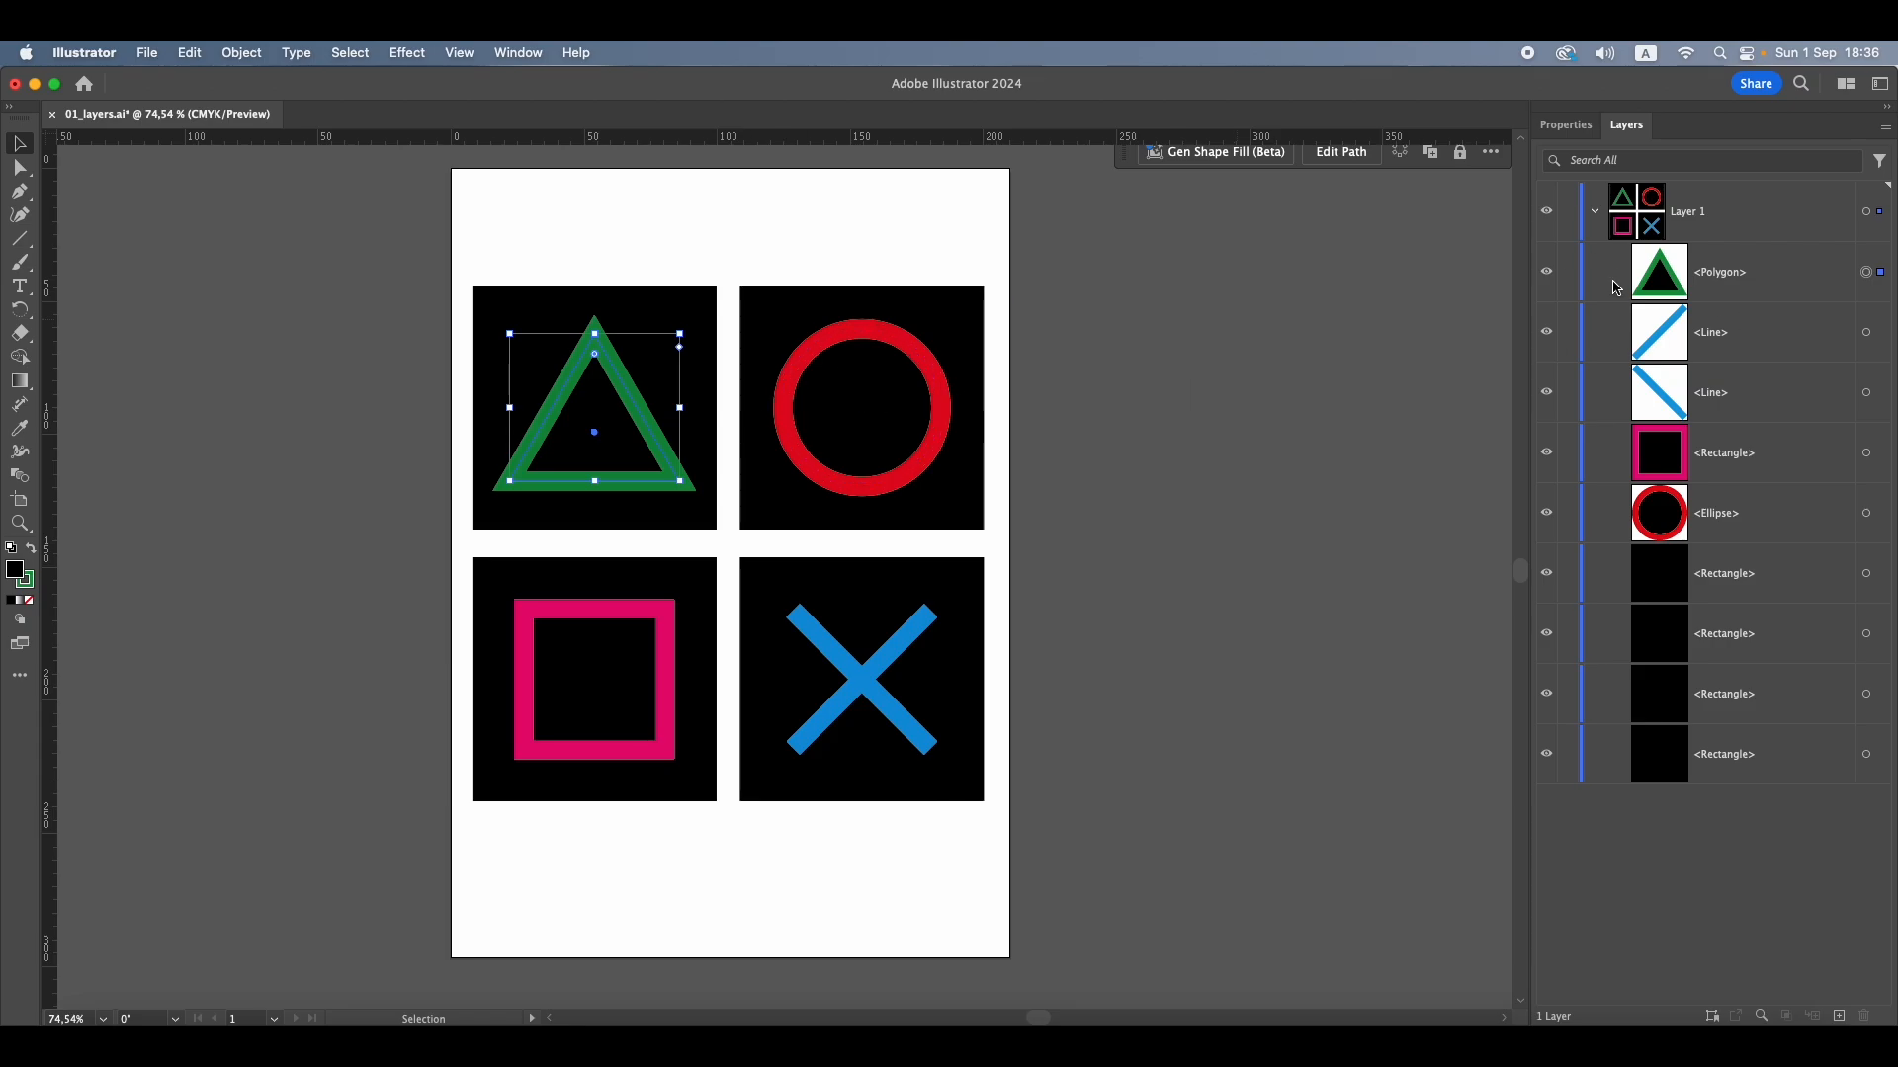
left_click_drag(1768, 290, 1741, 553)
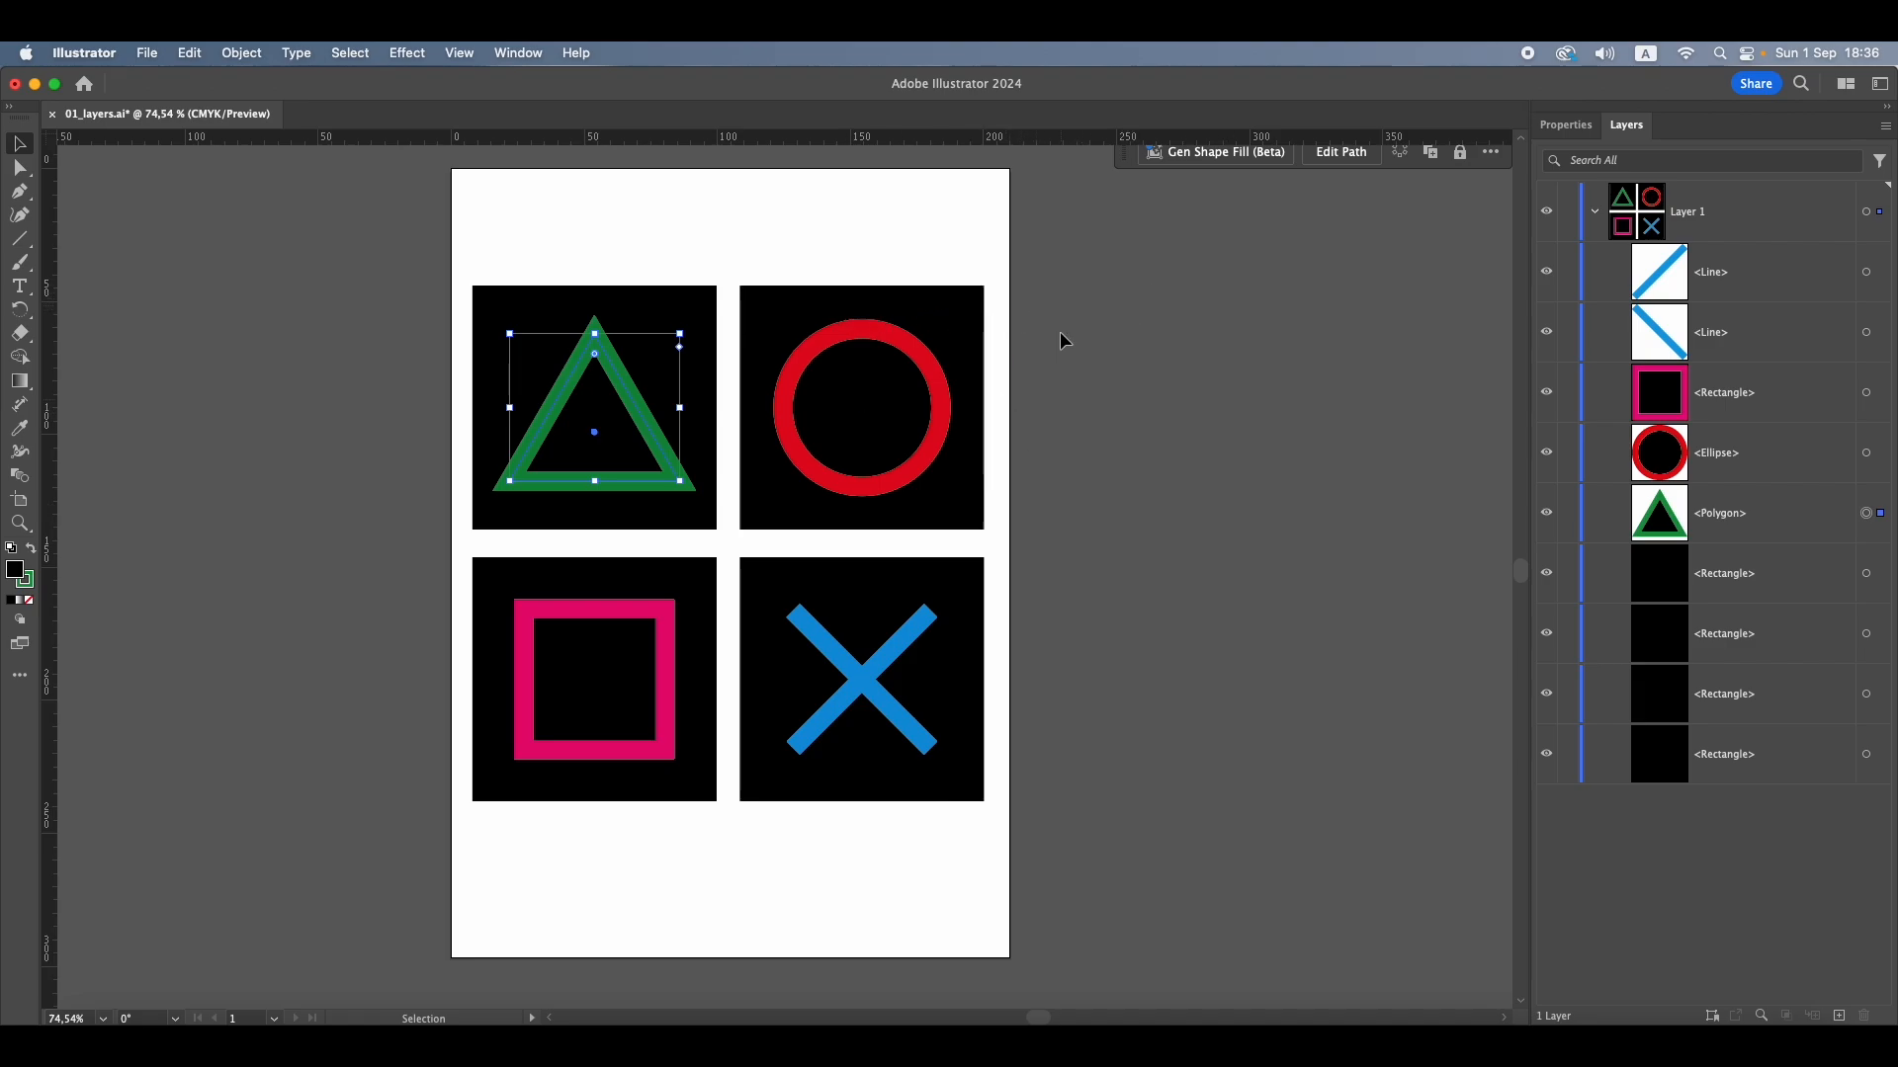
Select the red circle, pink square and blue cross area in turn to match them with their entries in Layer 1
left_click(837, 357)
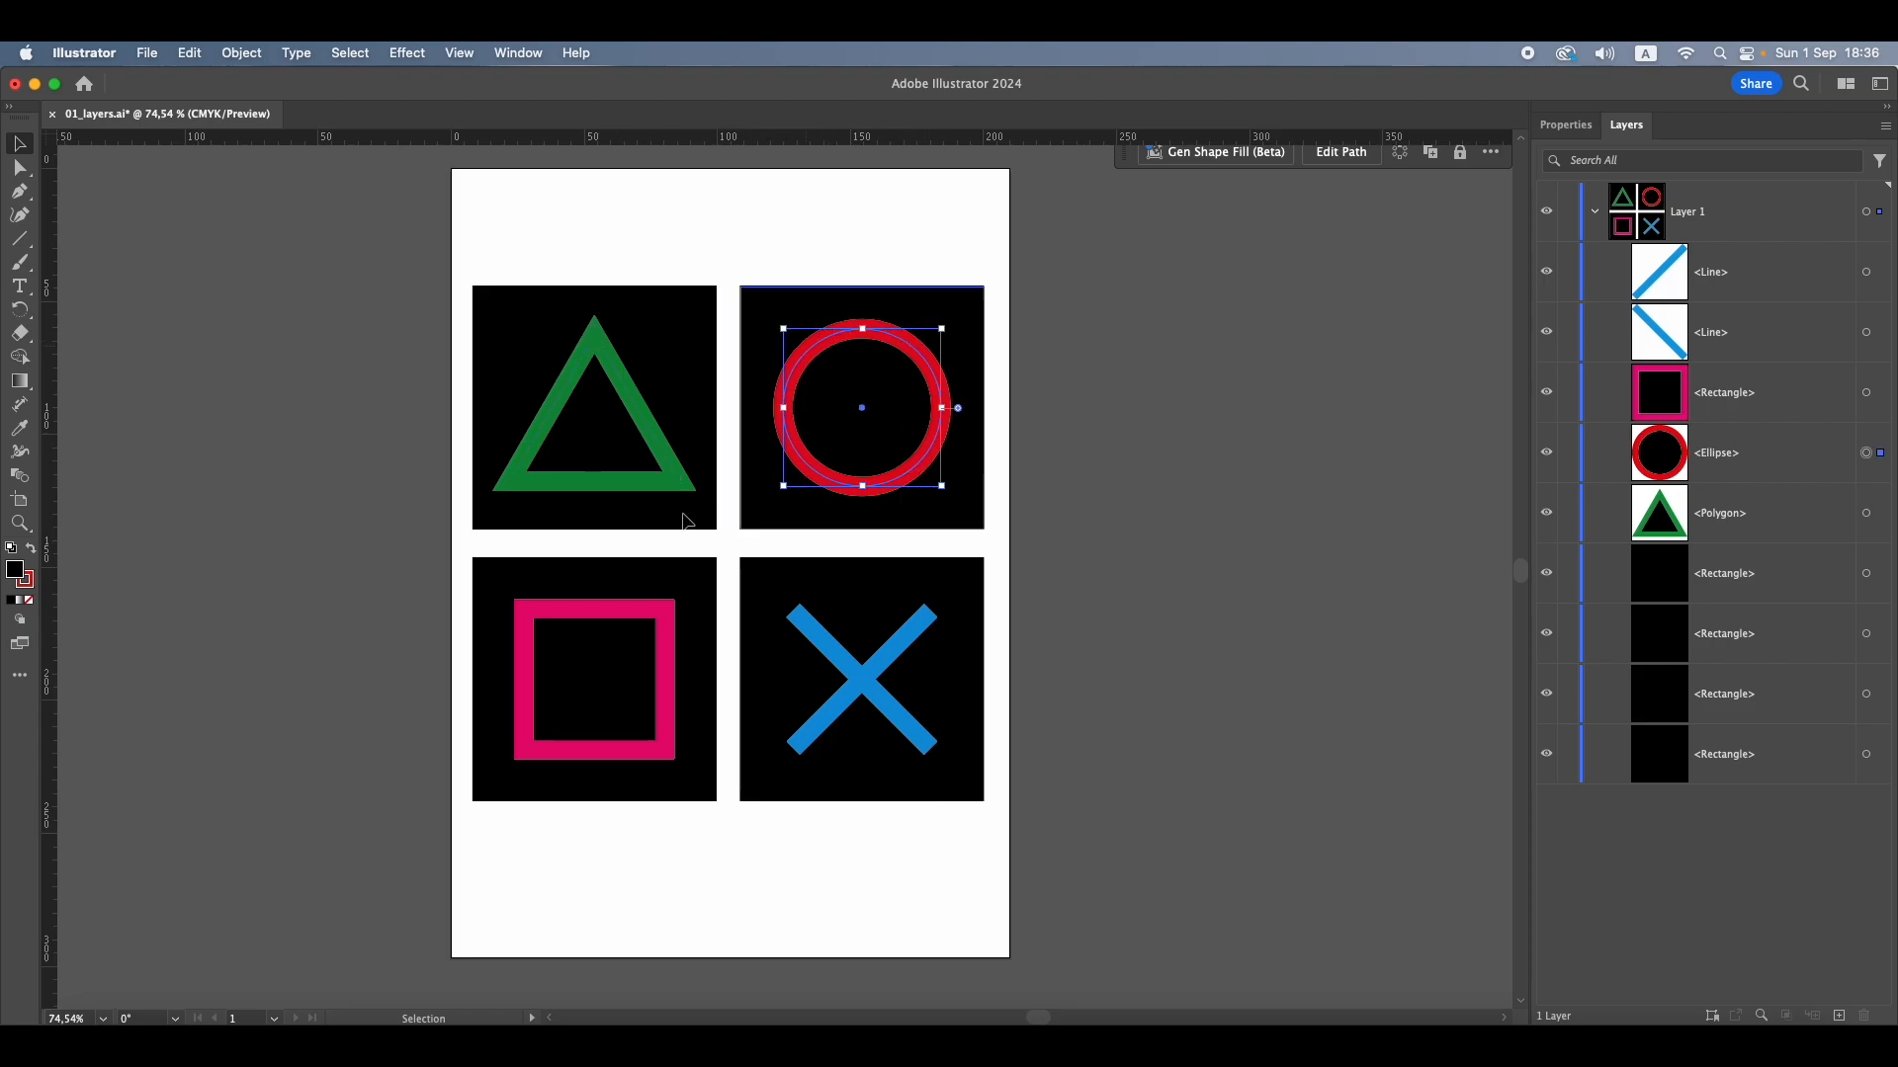
left_click(626, 613)
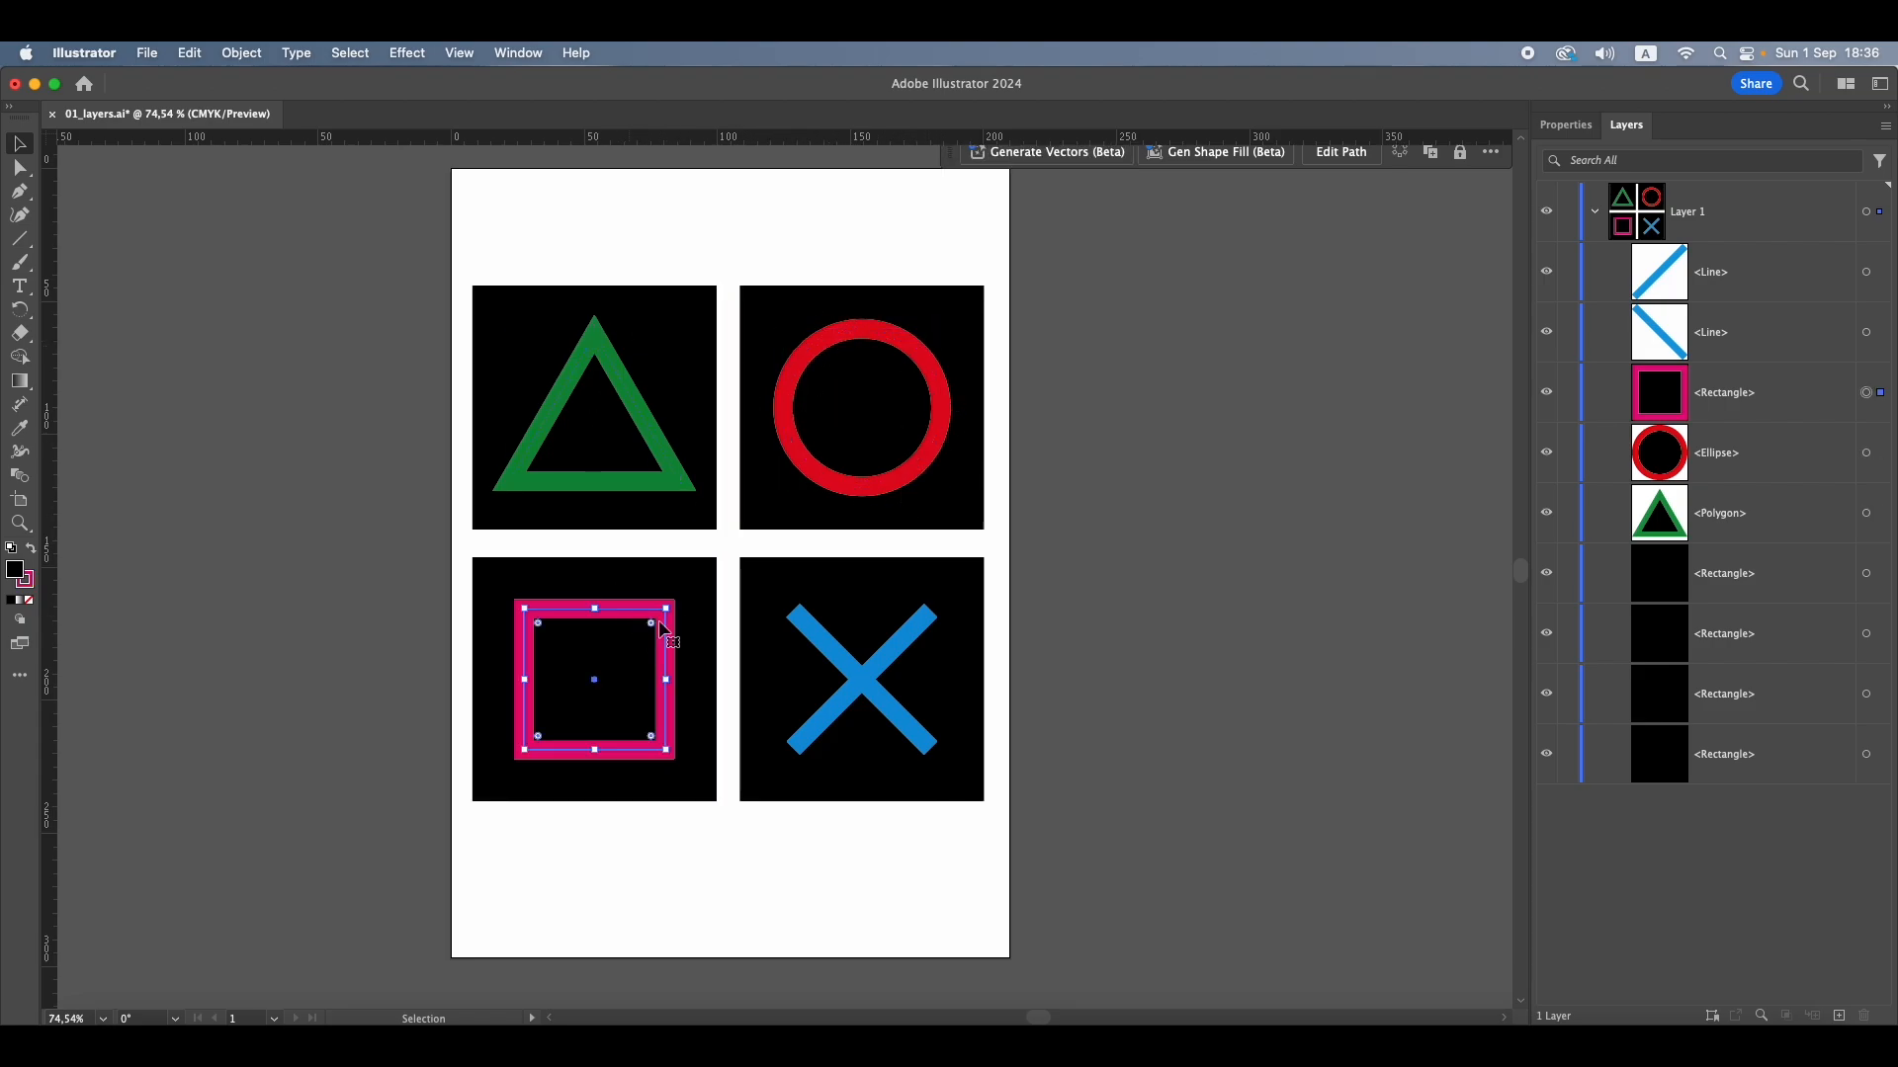
left_click(848, 656)
left_click(902, 629)
Move the bottommost black rectangle to the top of Layer 1's stacking order with nothing selected on the artboard
left_click(1820, 757)
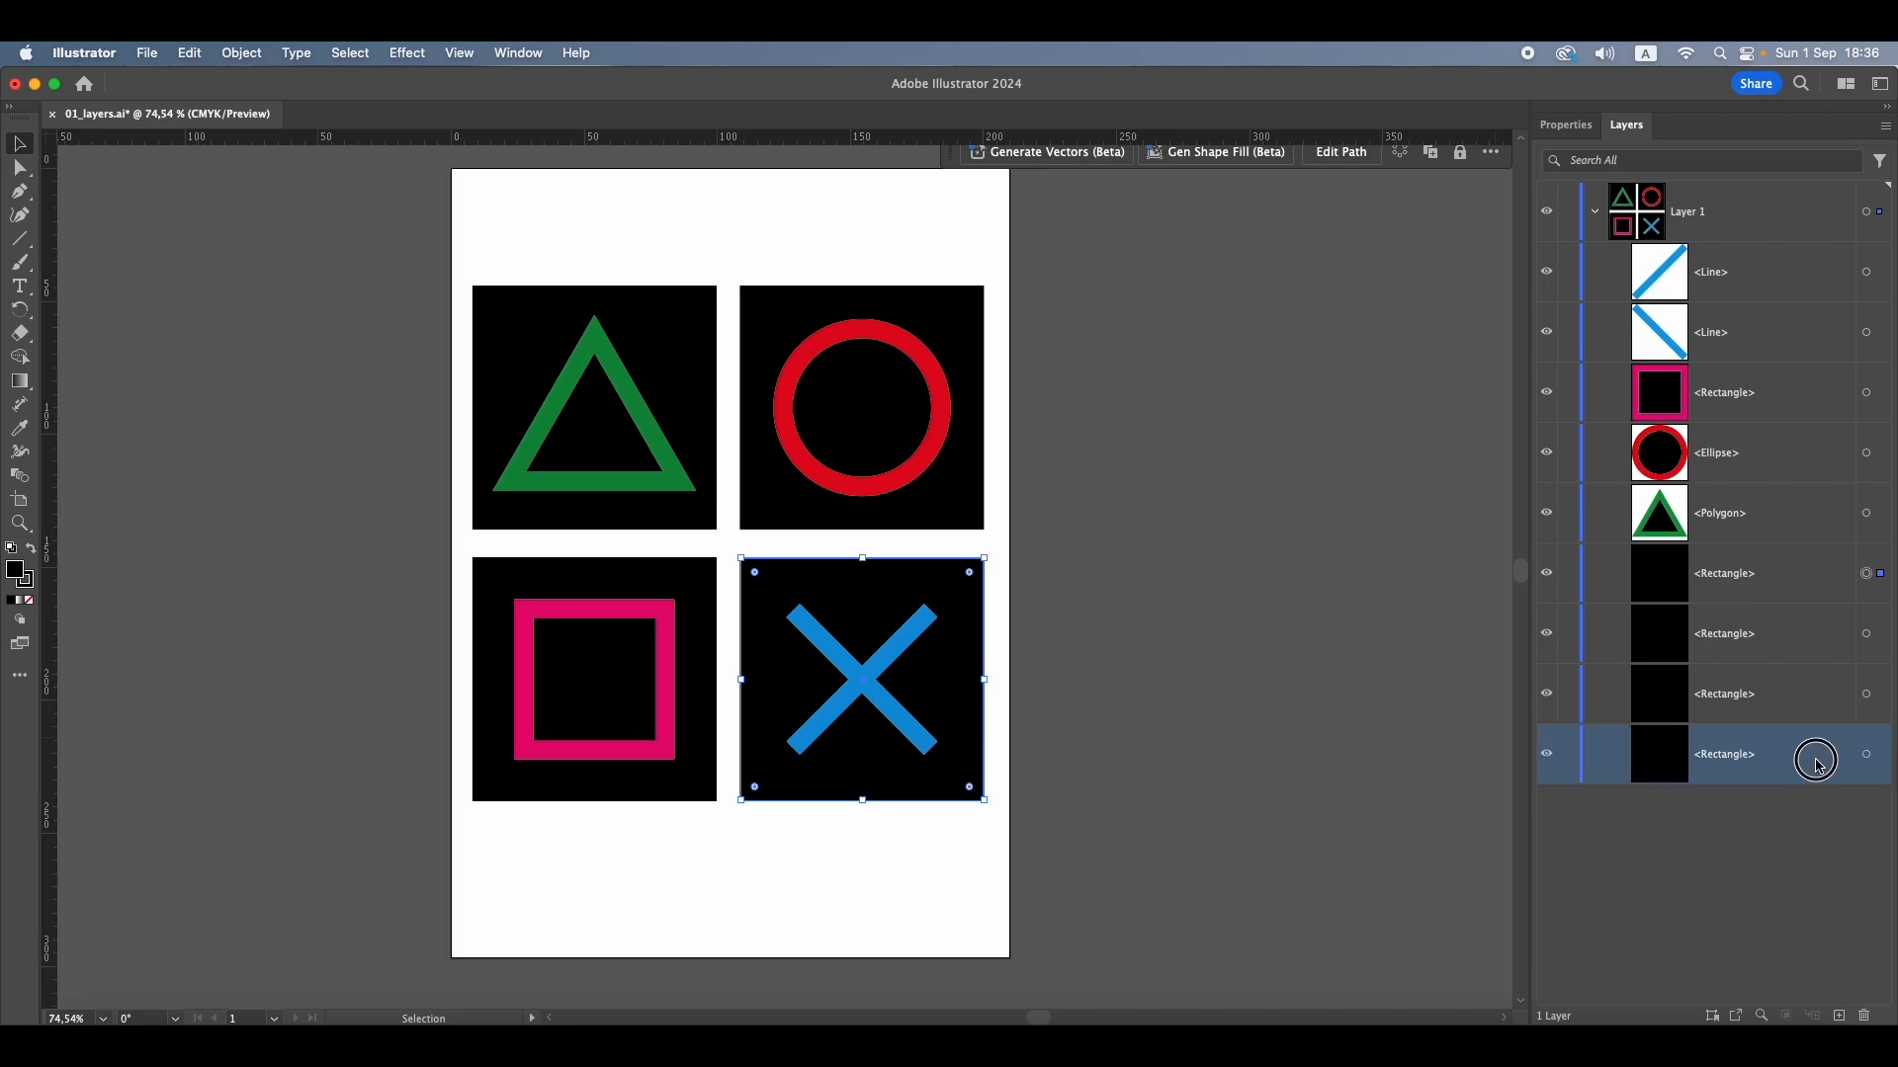
left_click(1305, 697)
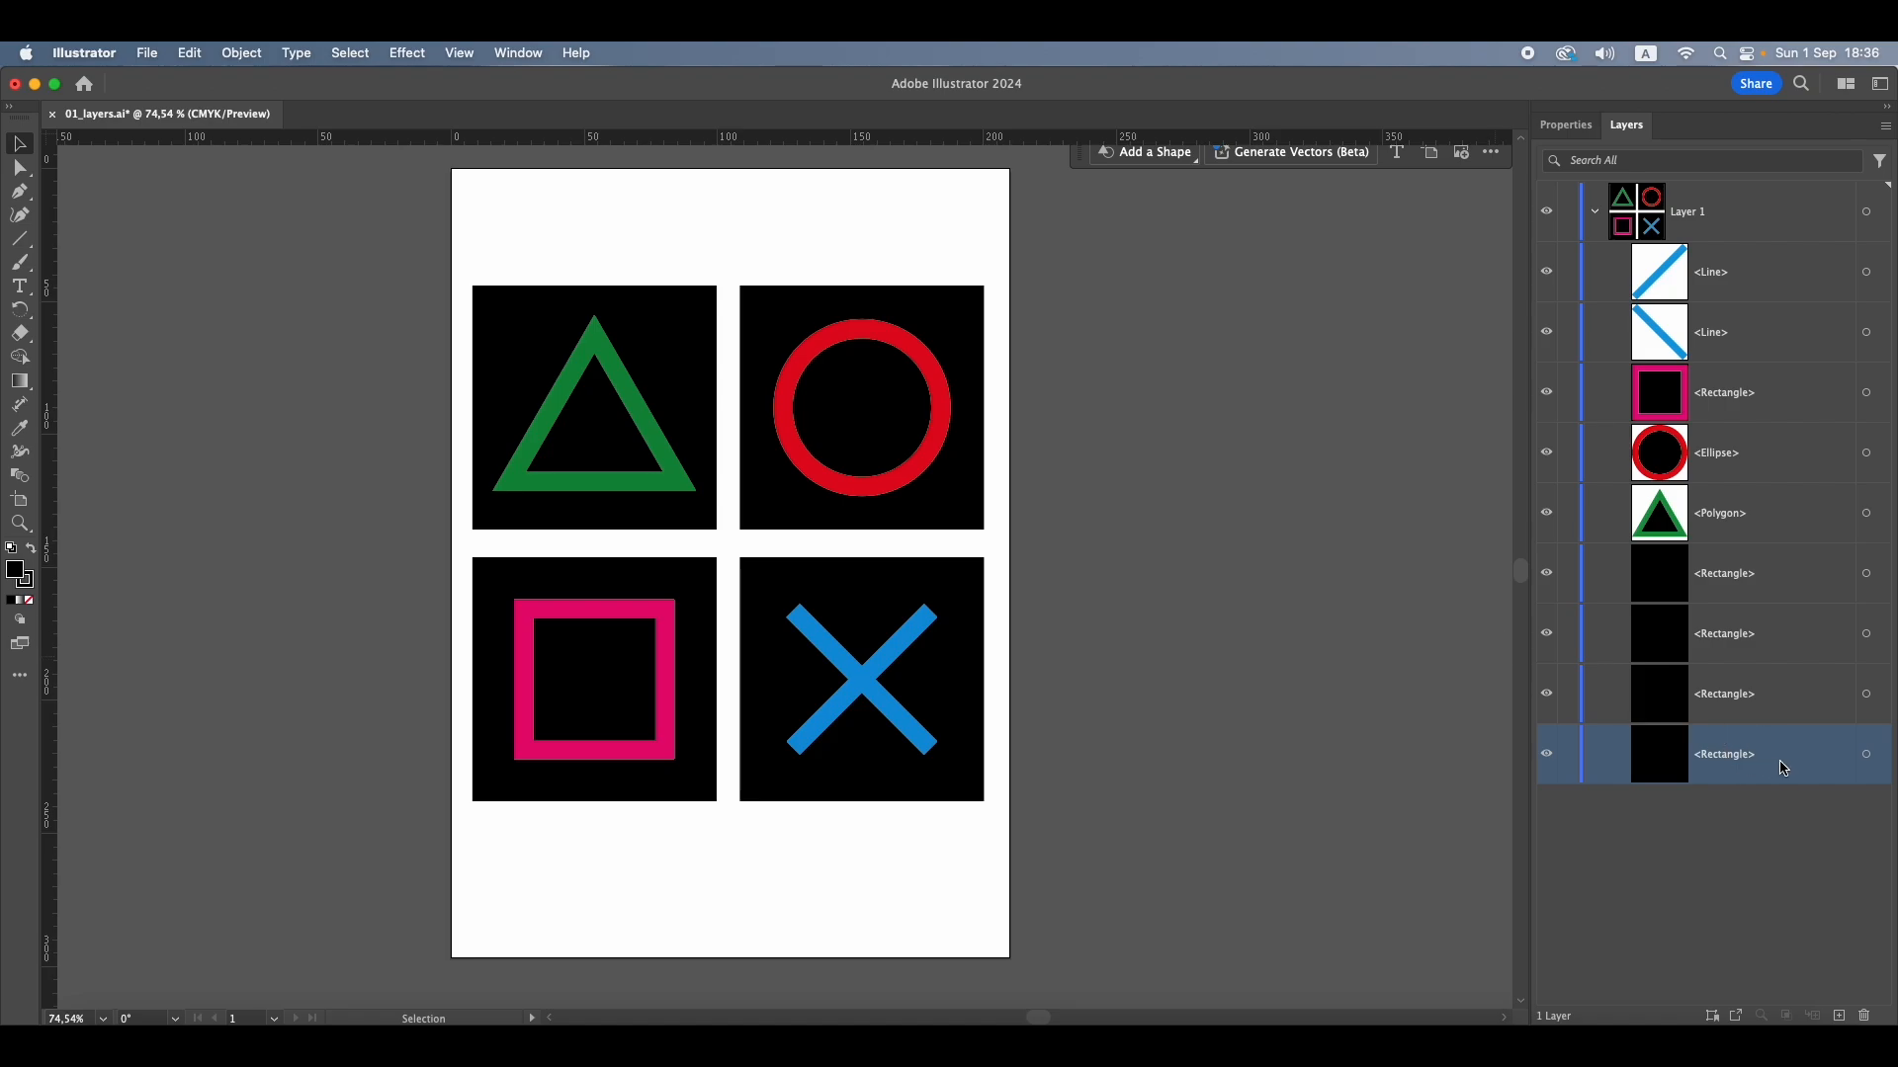
left_click_drag(1783, 768, 1802, 257)
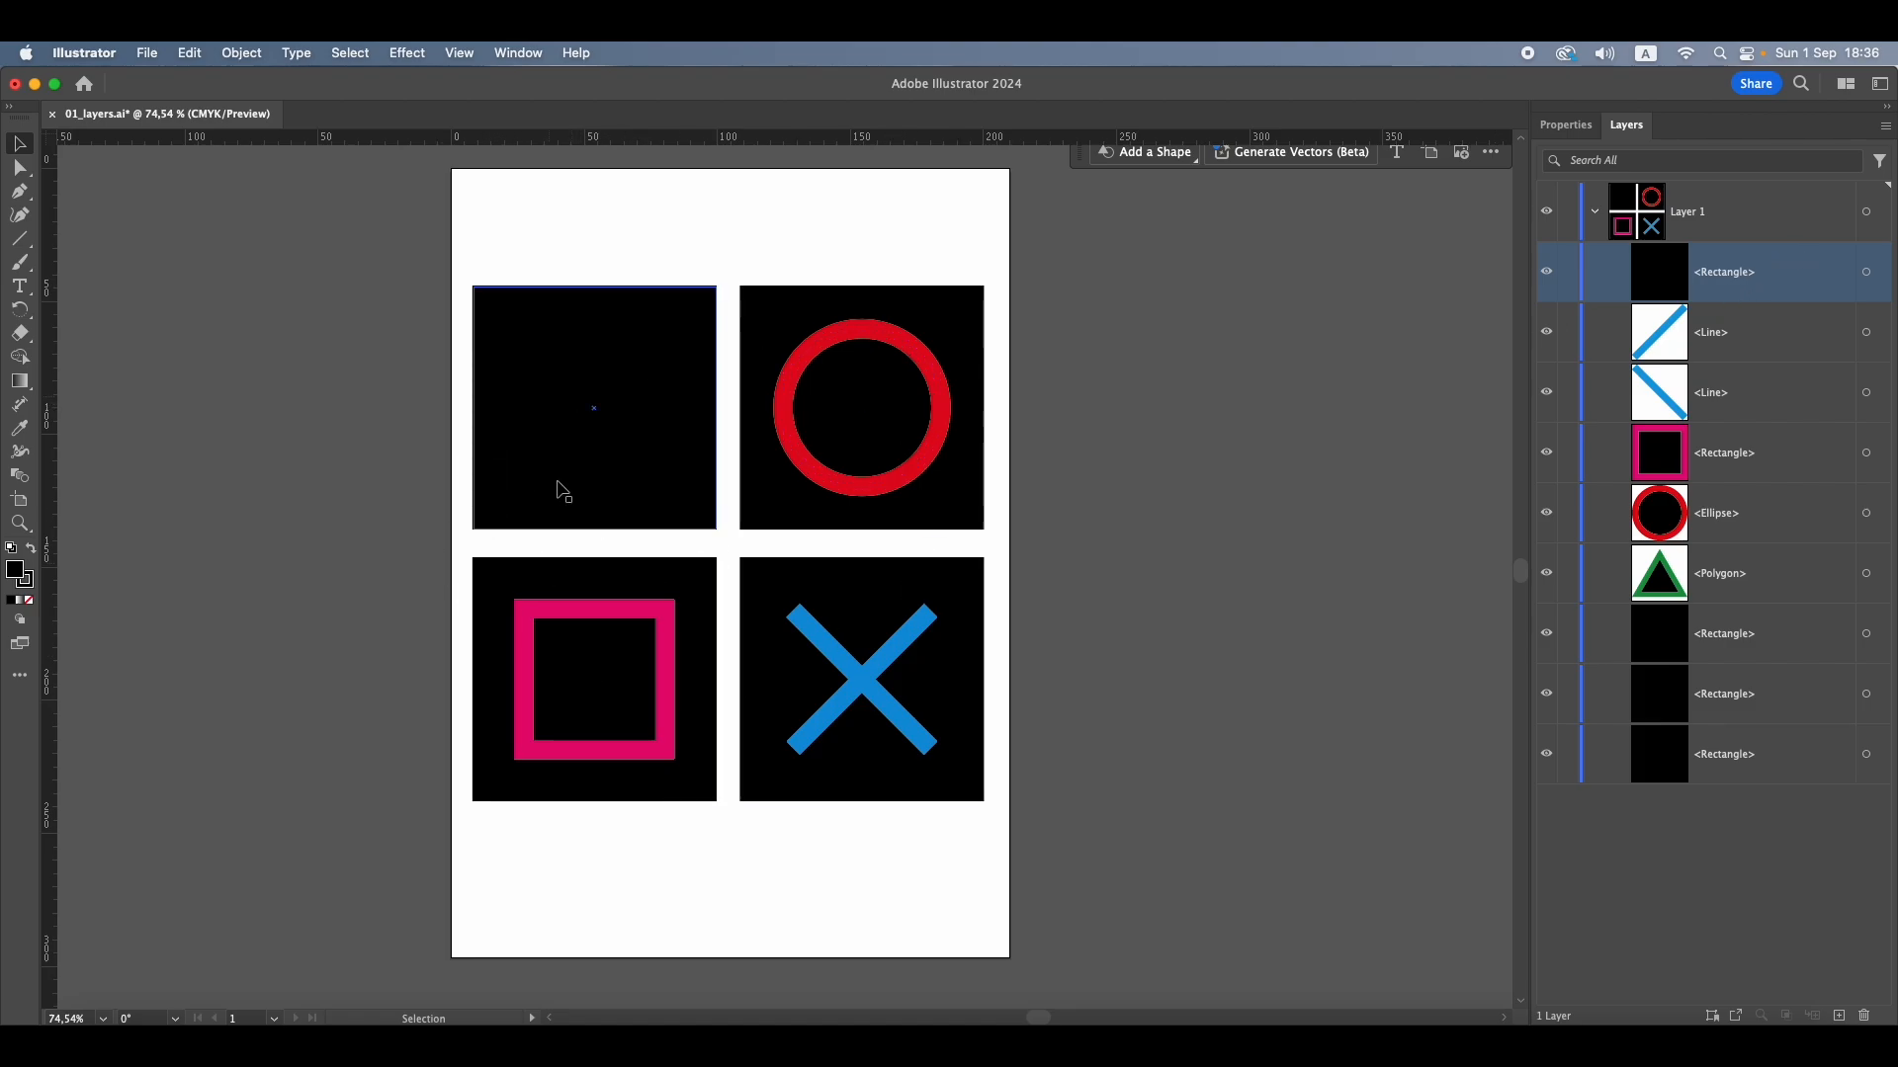
Shift the black square over the triangle slightly to the right and return it to the bottom of Layer 1
mouse_move(598, 423)
left_mouse_down()
mouse_move(775, 441)
mouse_move(768, 646)
mouse_move(619, 626)
mouse_move(847, 508)
mouse_move(567, 406)
mouse_move(620, 433)
mouse_move(605, 428)
left_mouse_up()
left_click_drag(596, 425, 596, 419)
left_click_drag(1792, 286, 1765, 791)
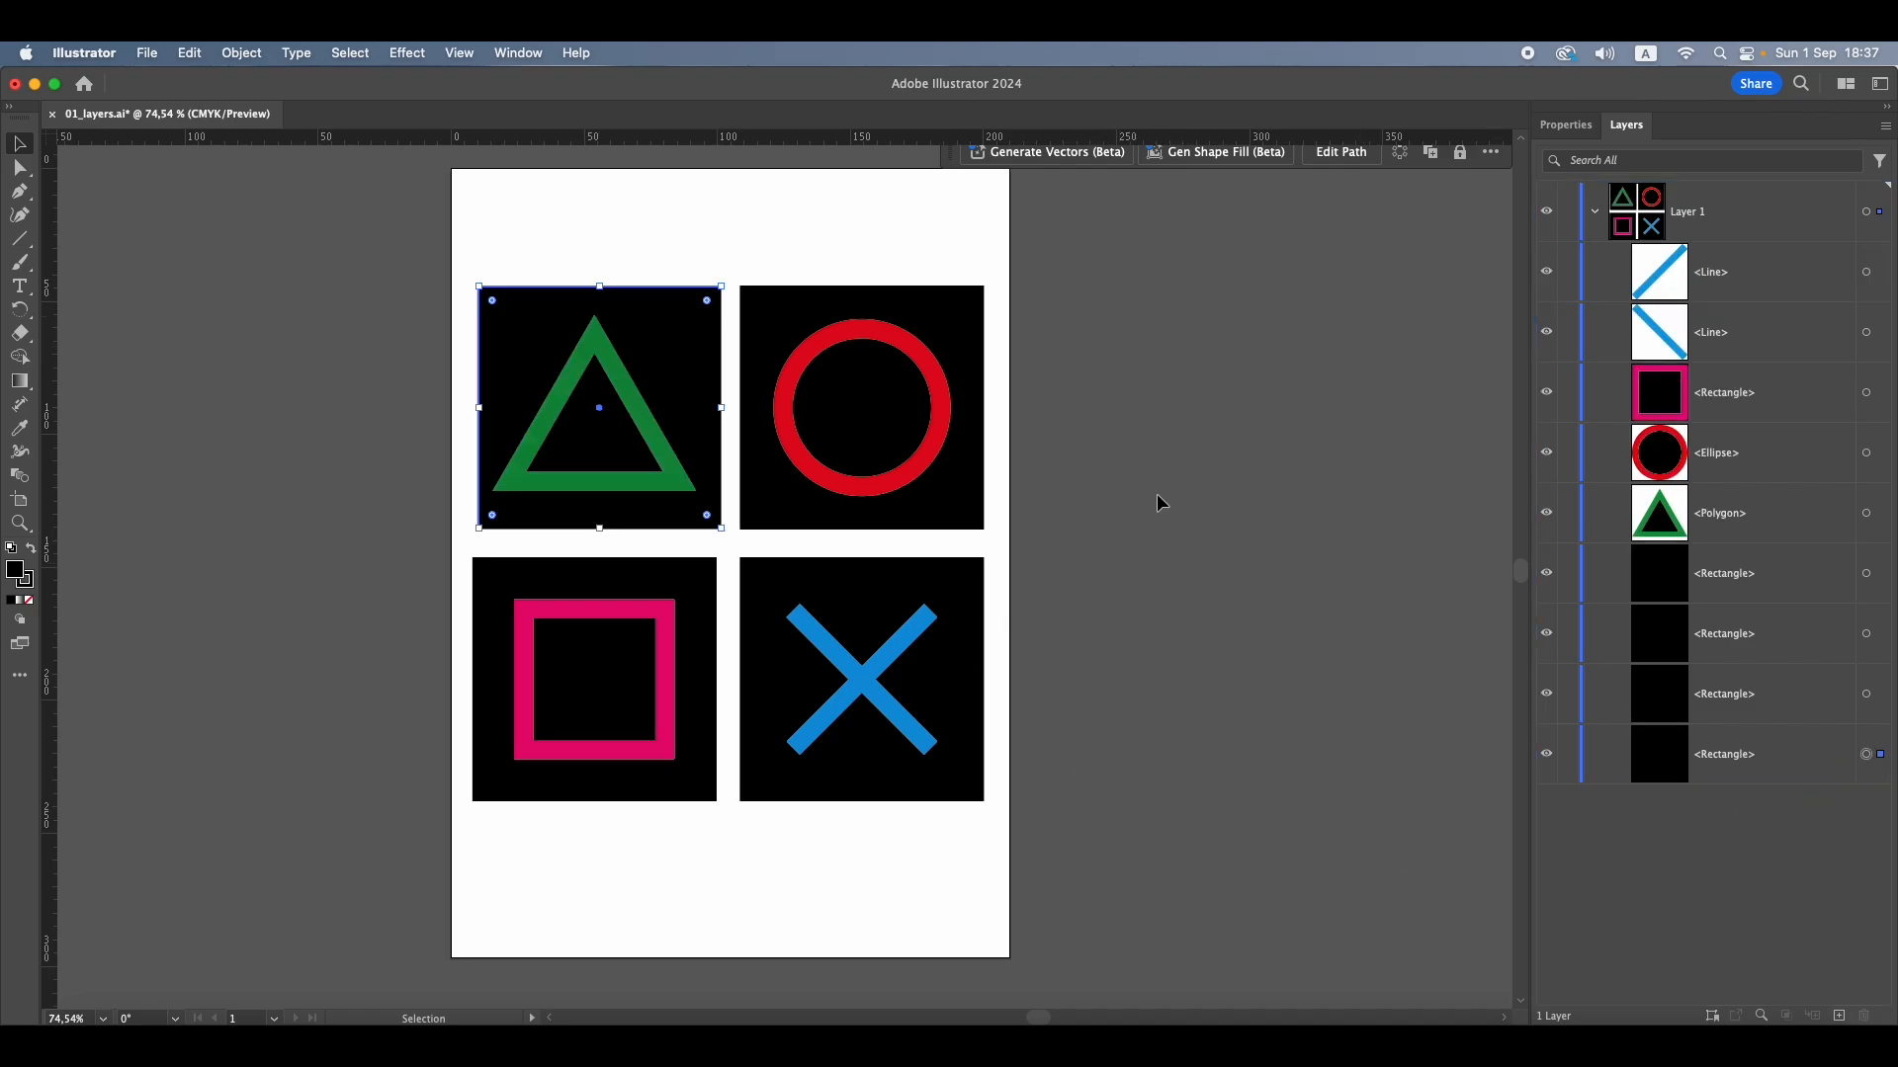
left_click(1199, 572)
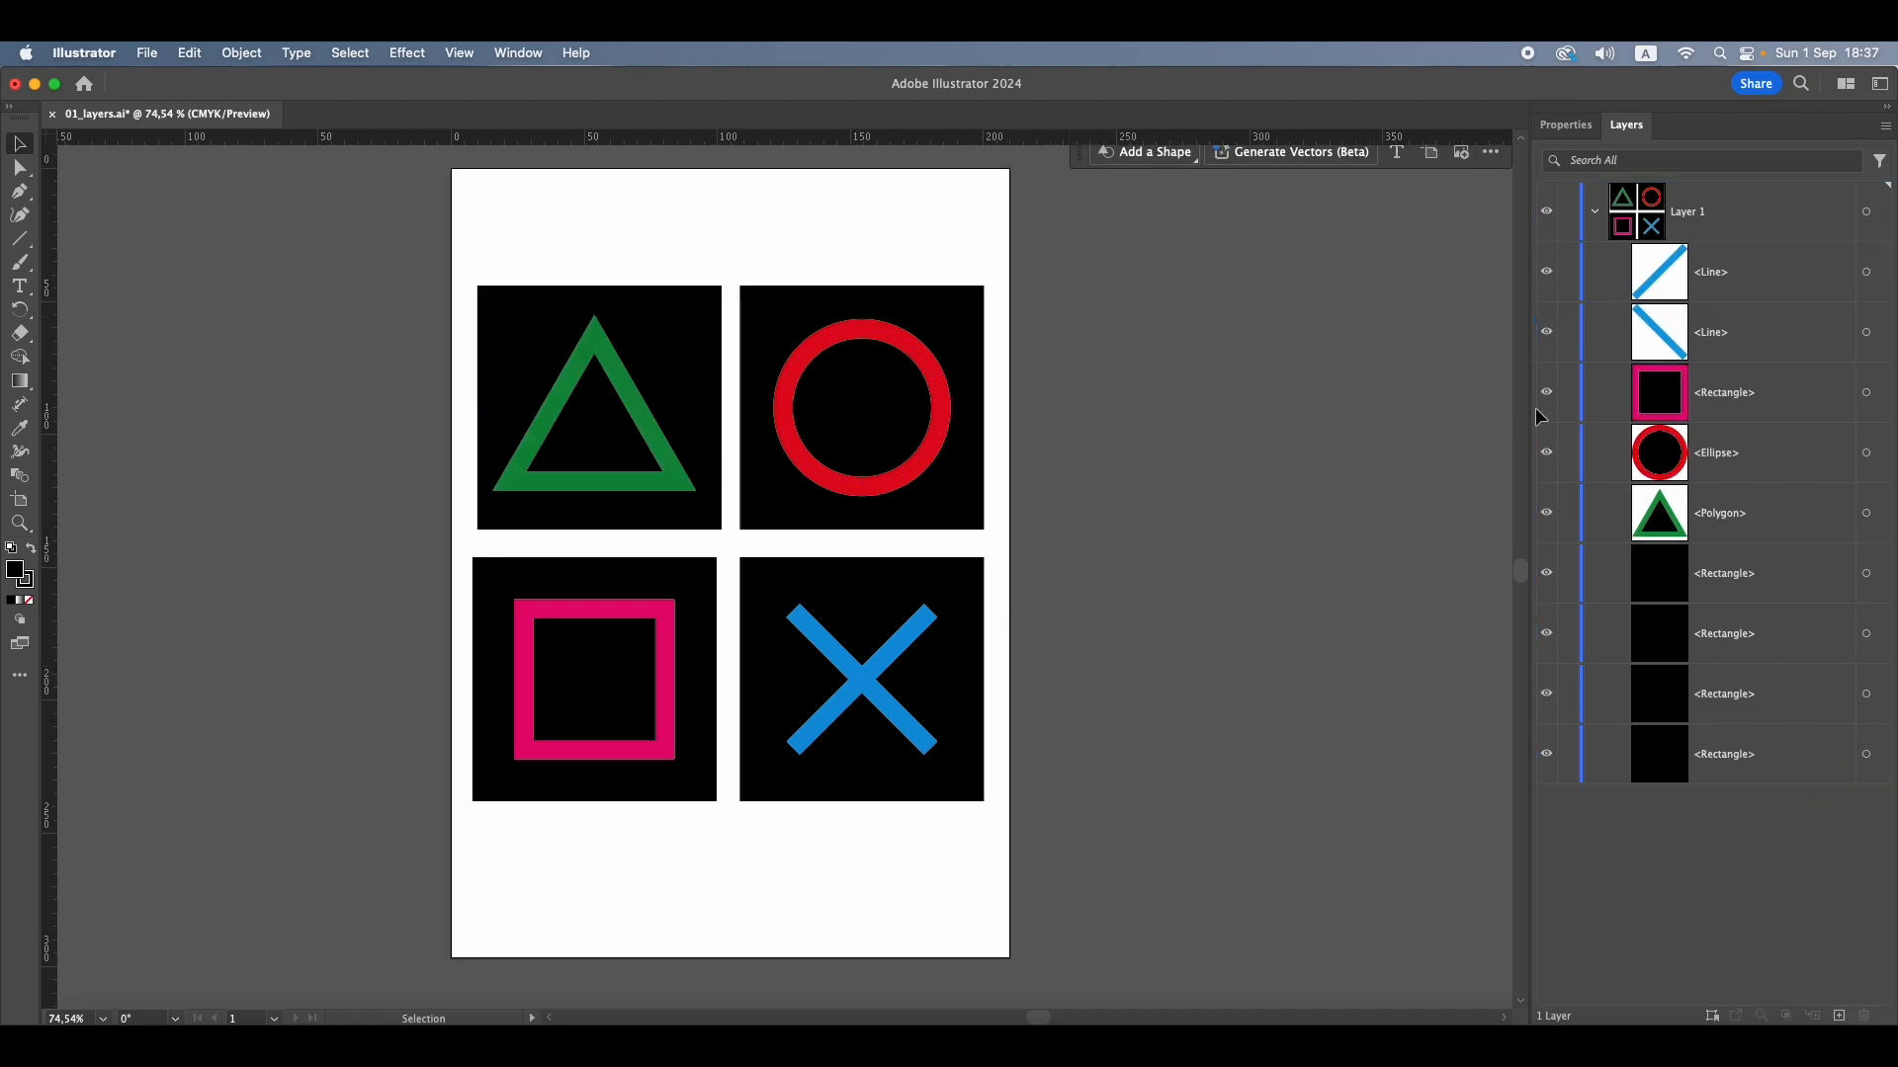
Bring the black square behind the green triangle to the front with the Arrange command
left_click(518, 351)
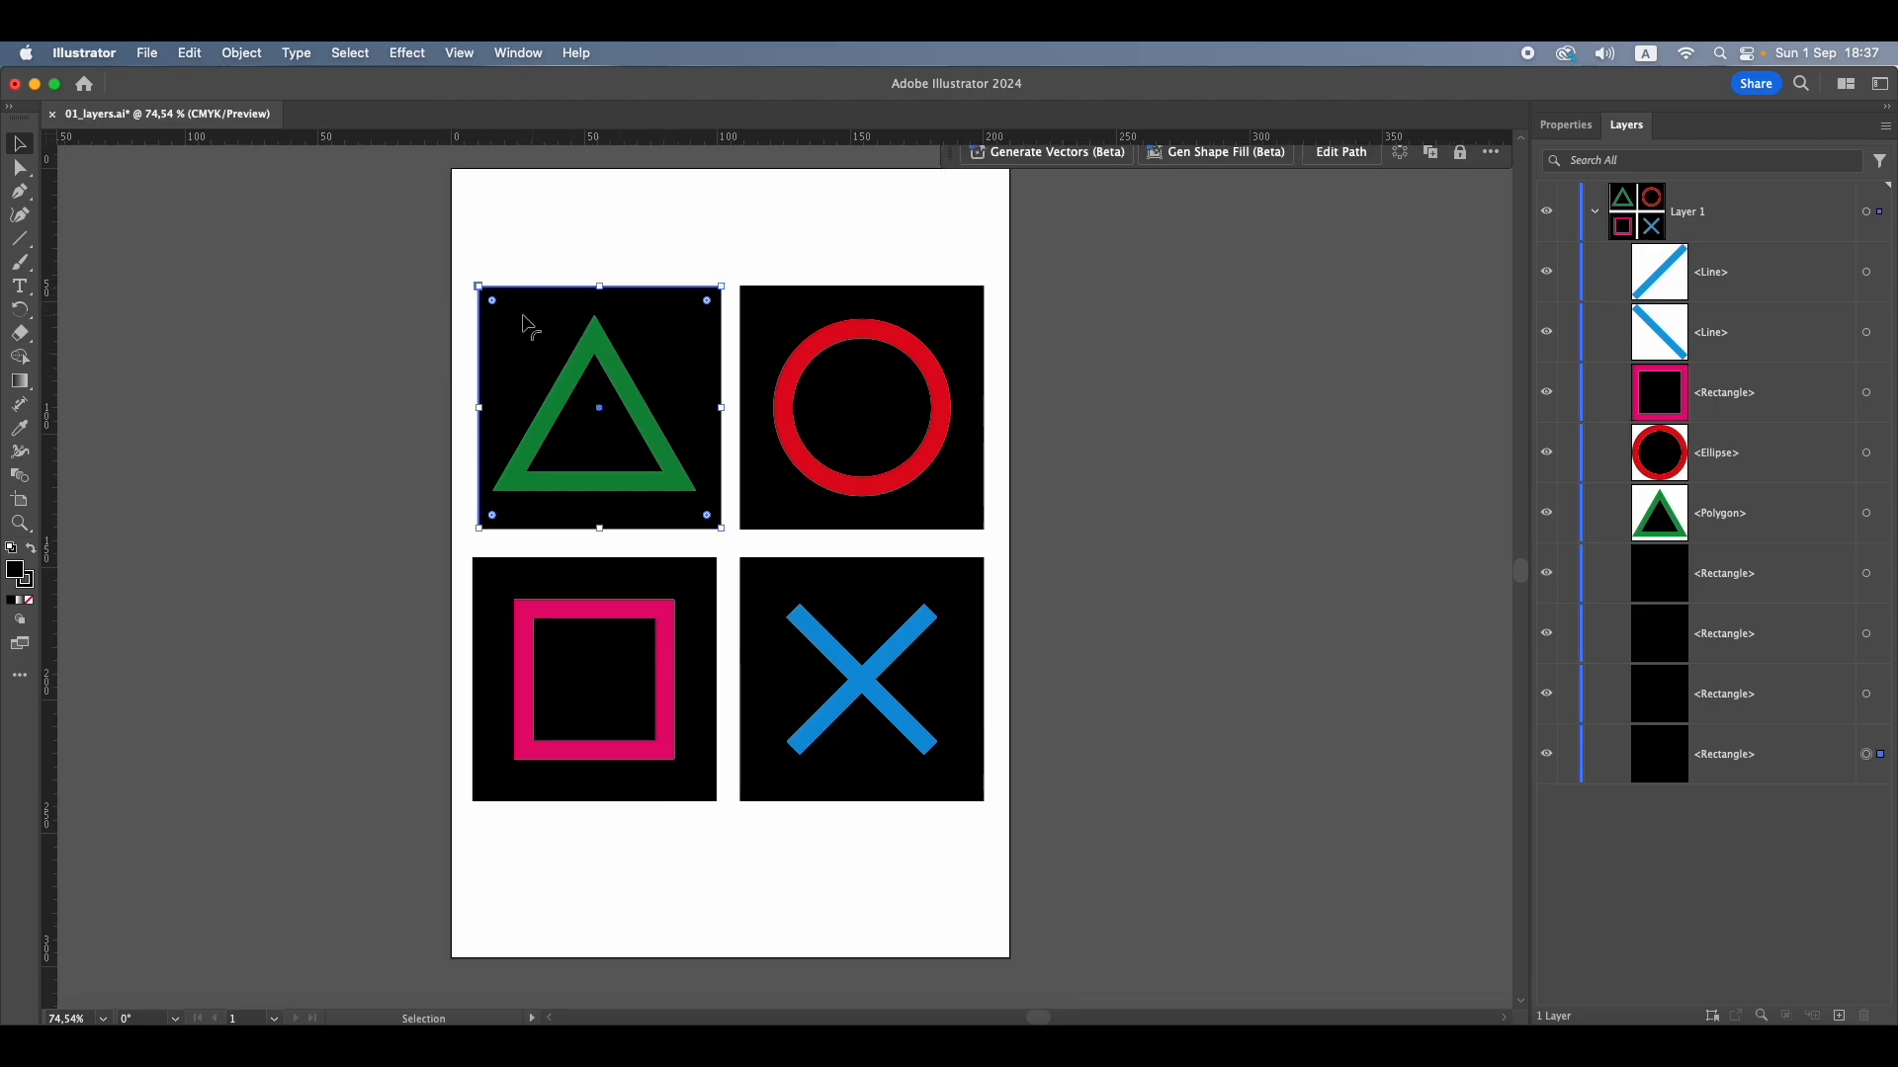
left_click(242, 54)
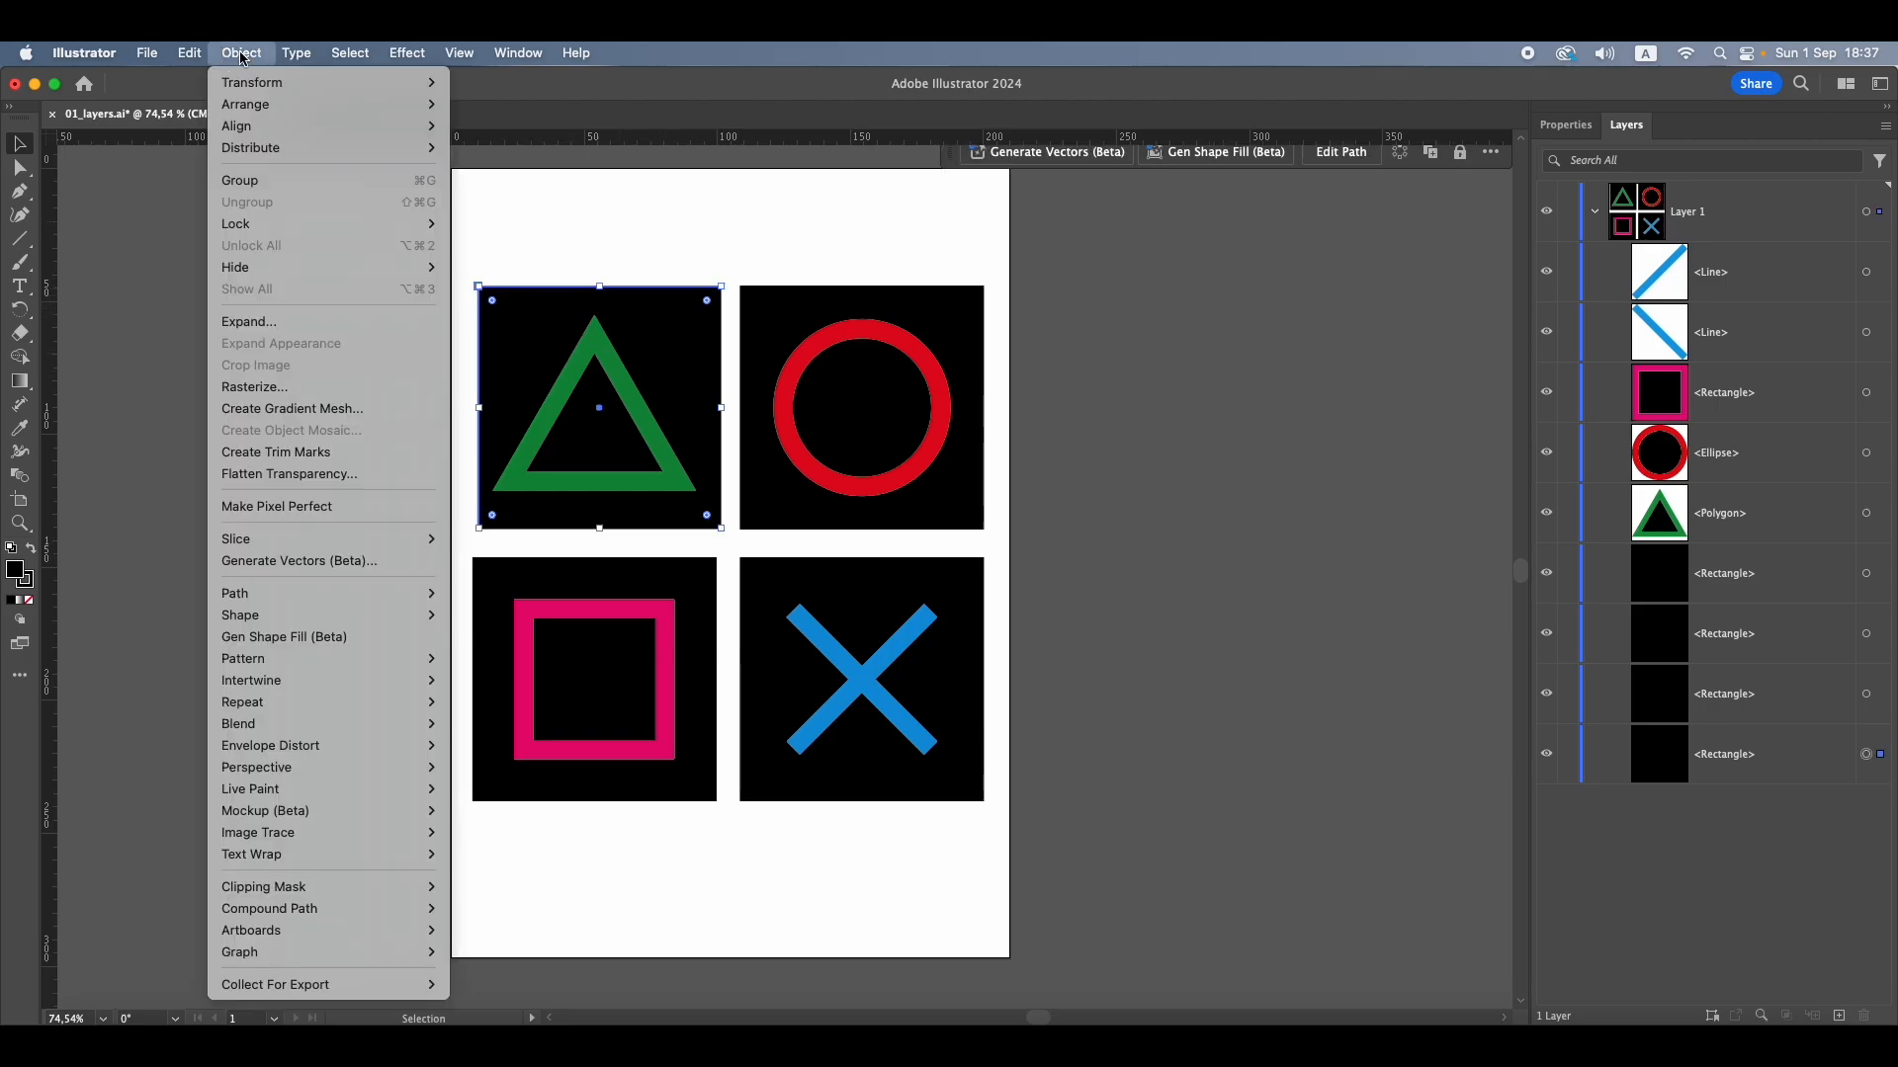
mouse_move(237, 107)
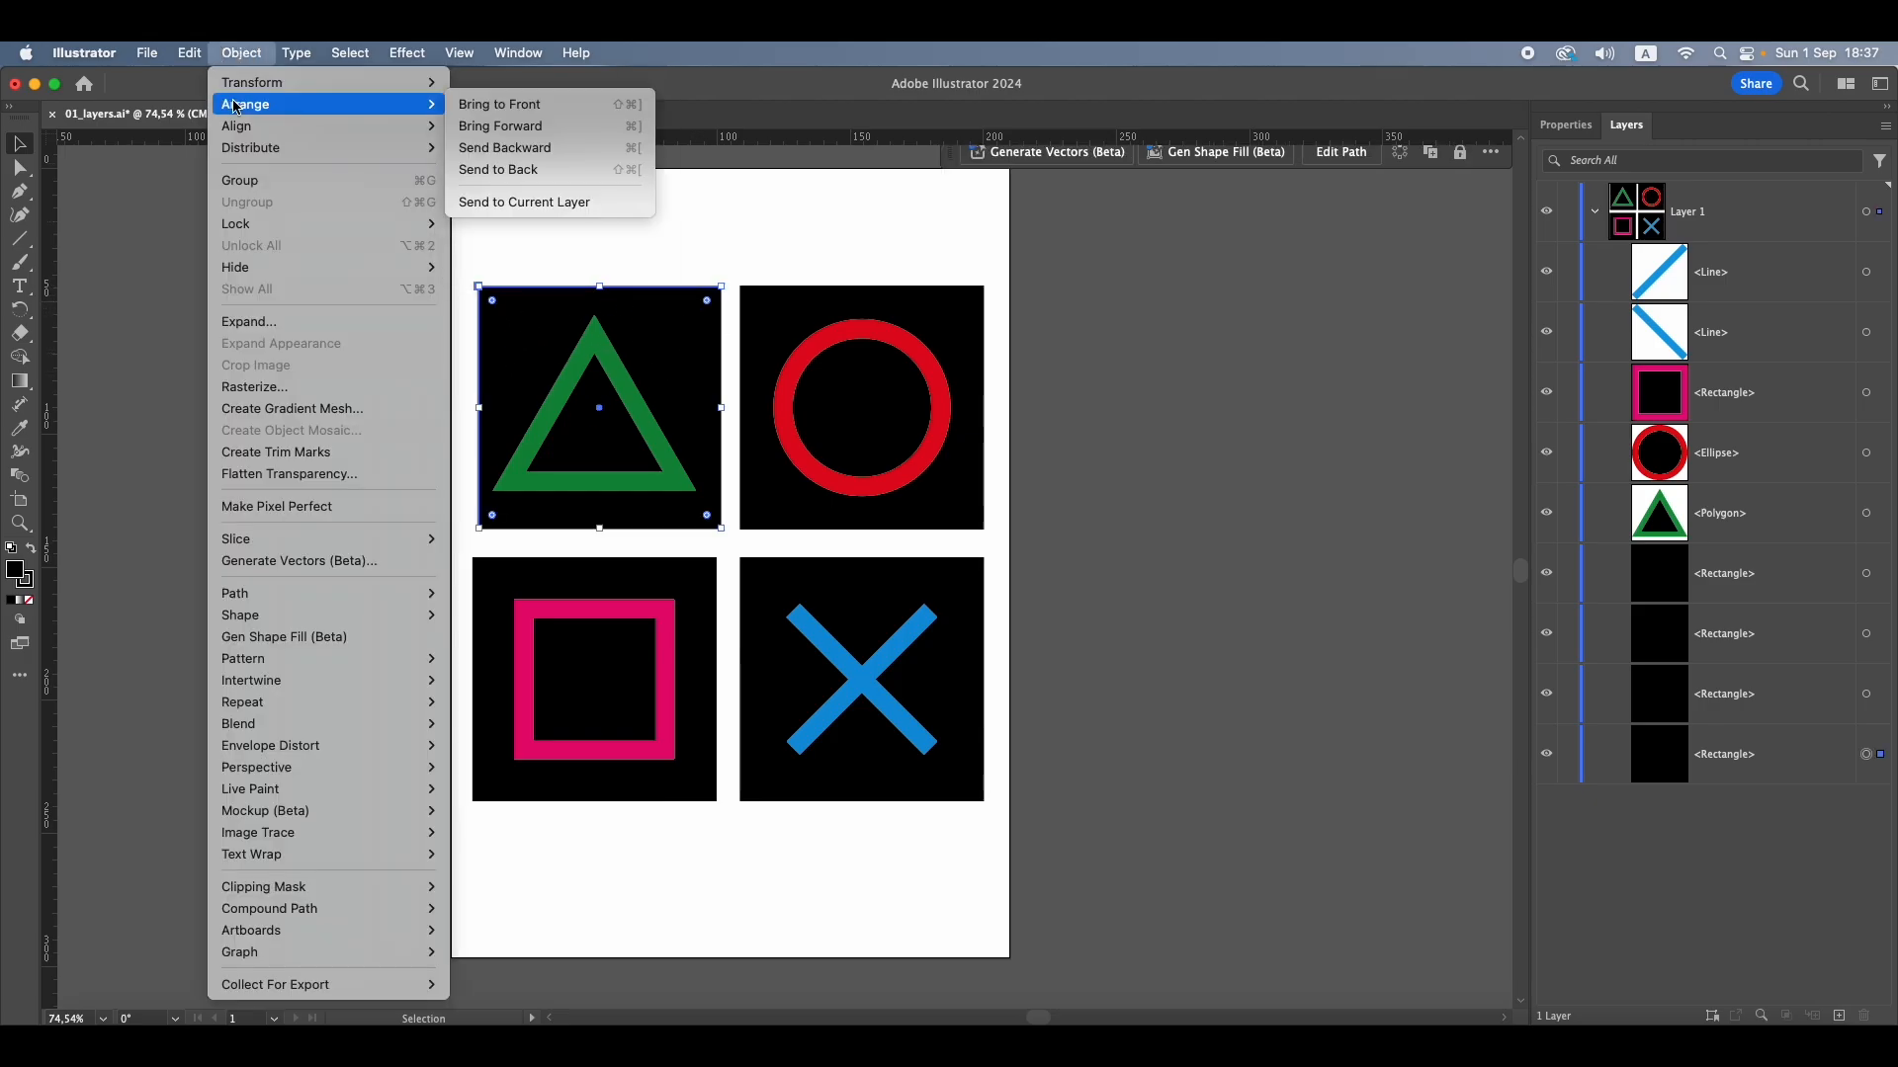
left_click(522, 104)
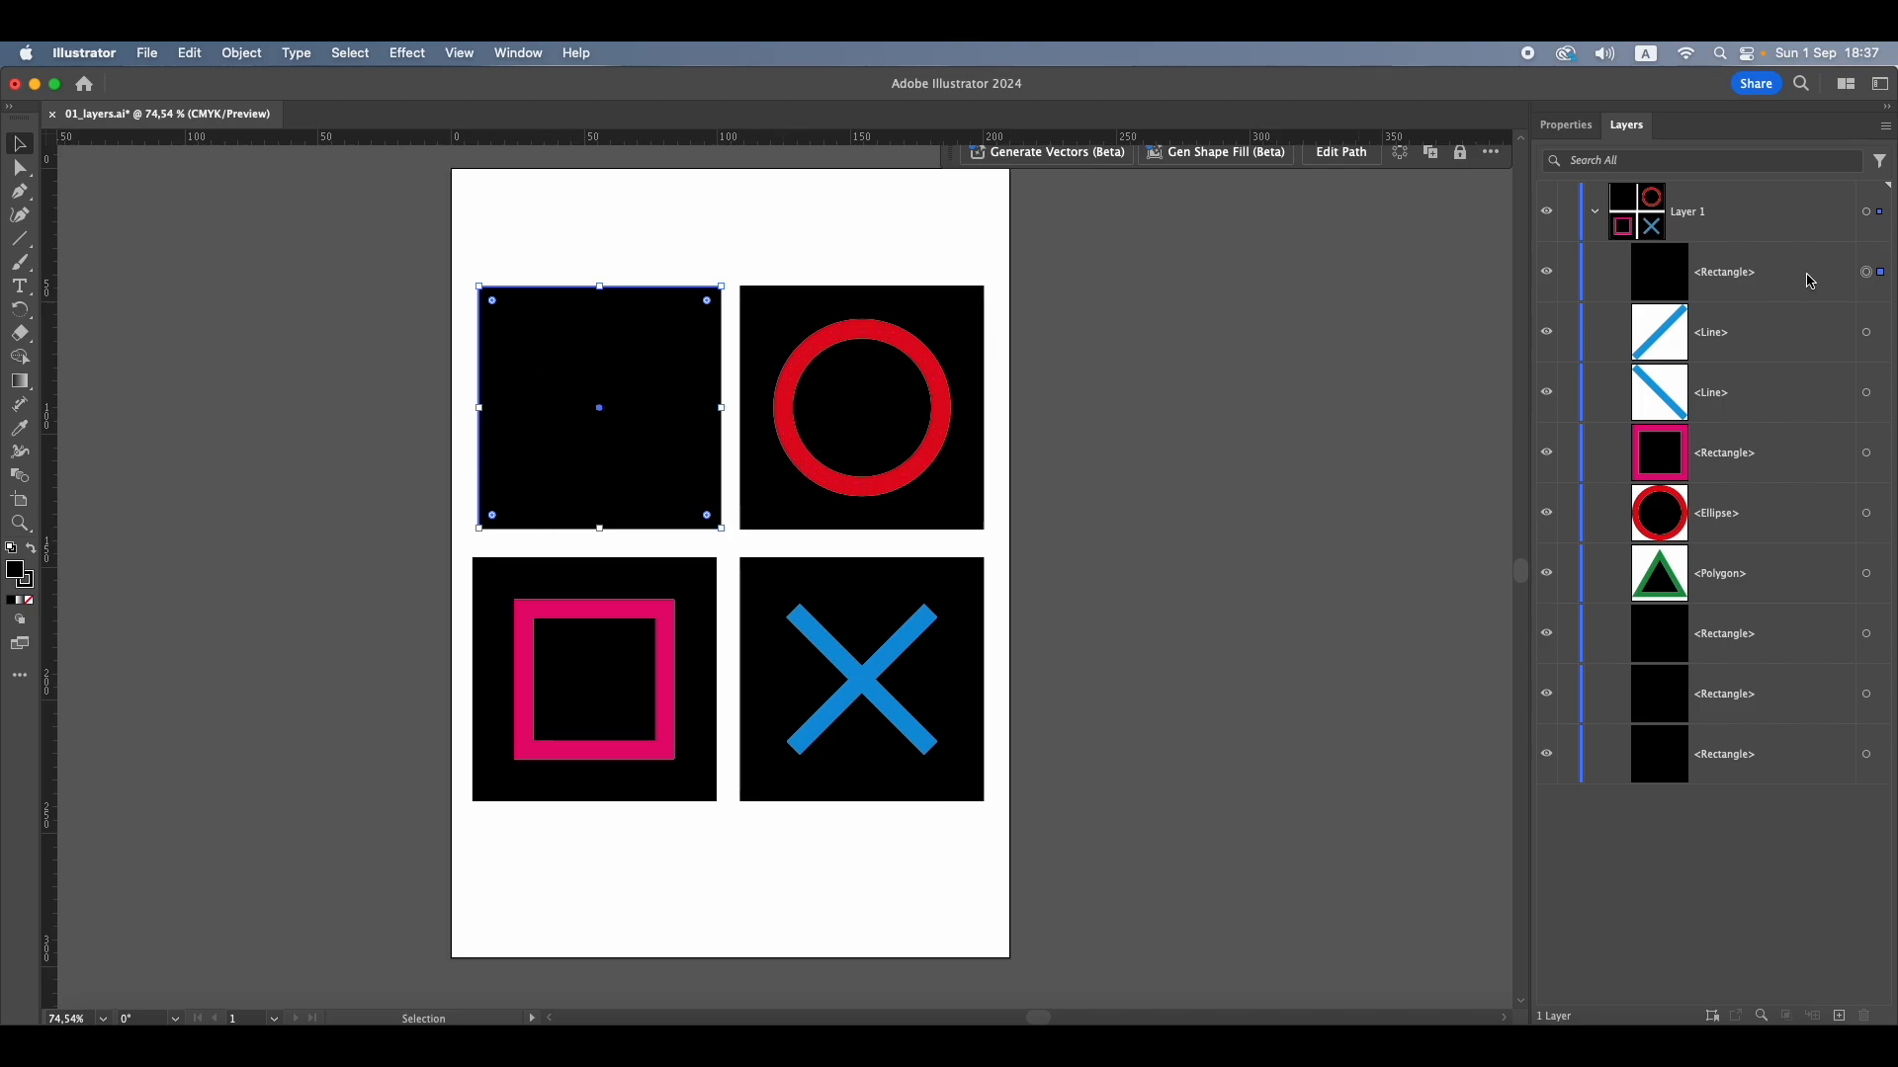
Send the black square covering the green triangle to the back with the Arrange command and deselect it
left_click(239, 54)
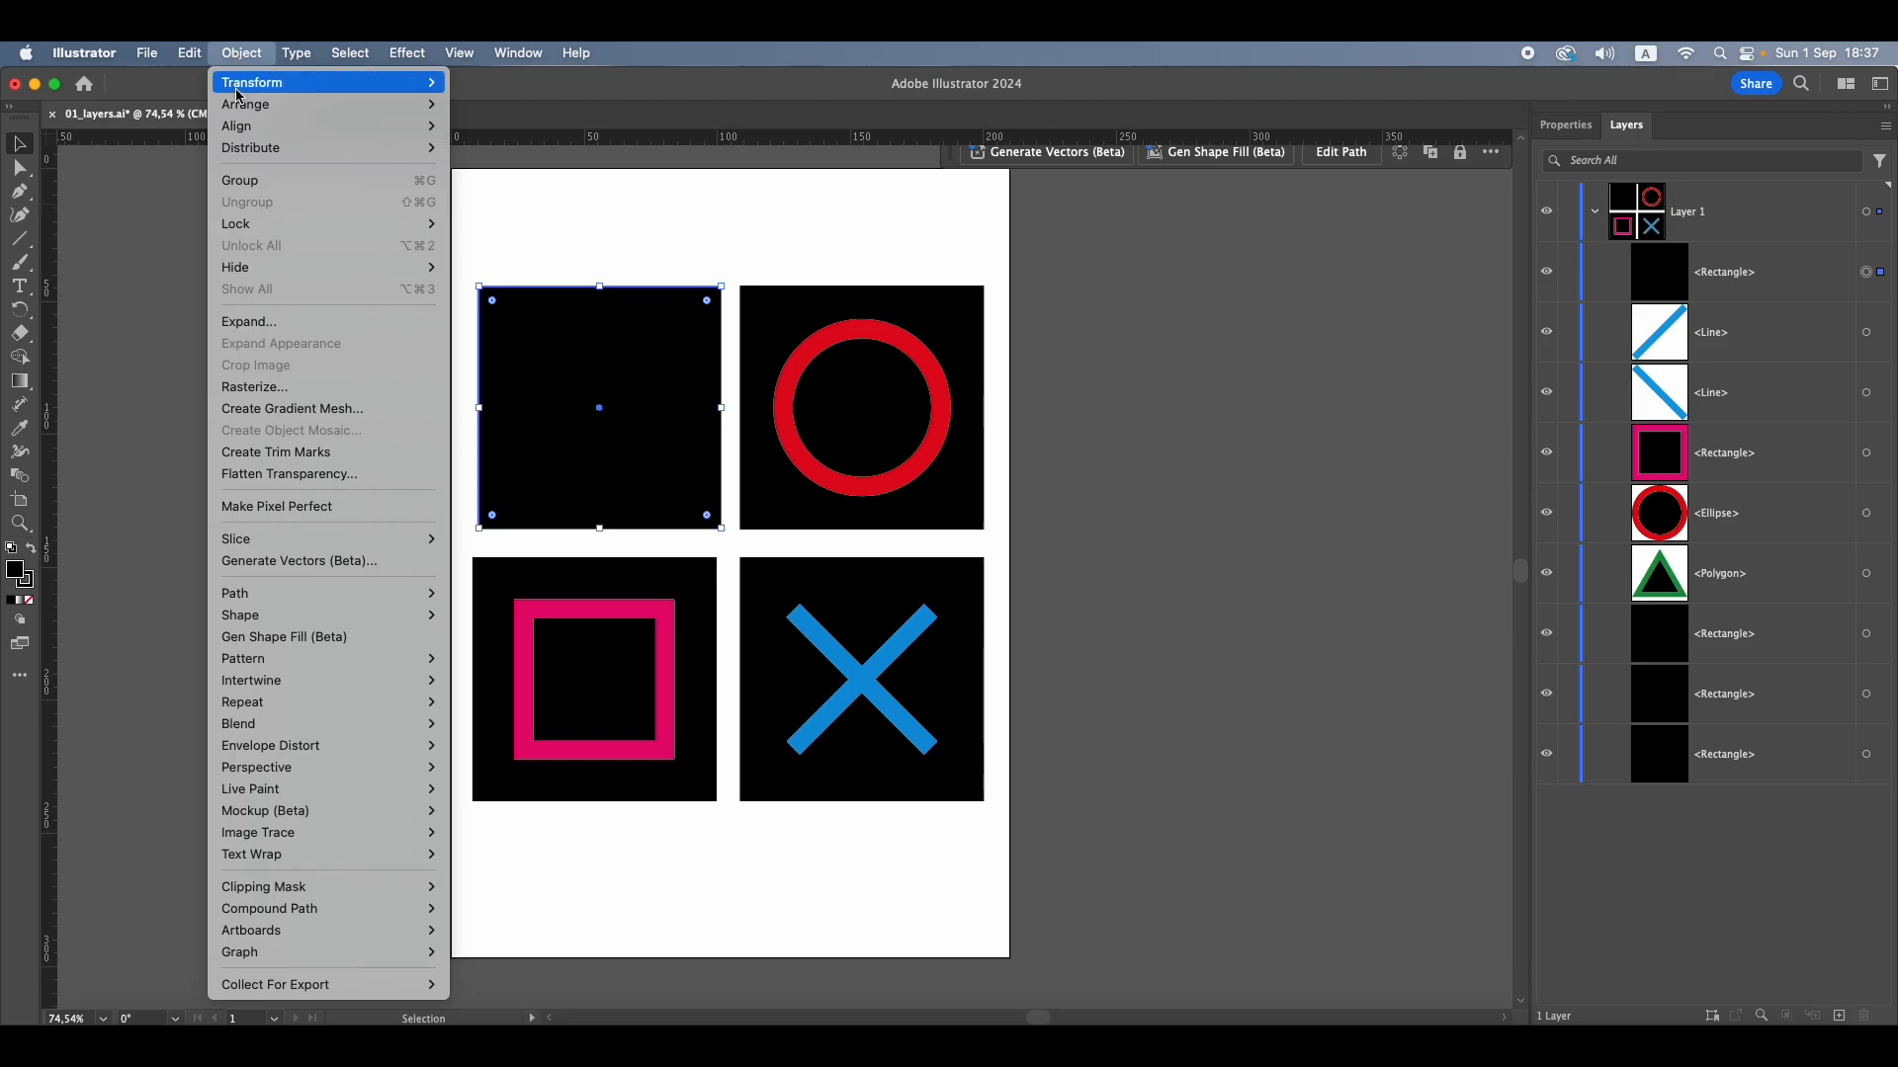
mouse_move(234, 106)
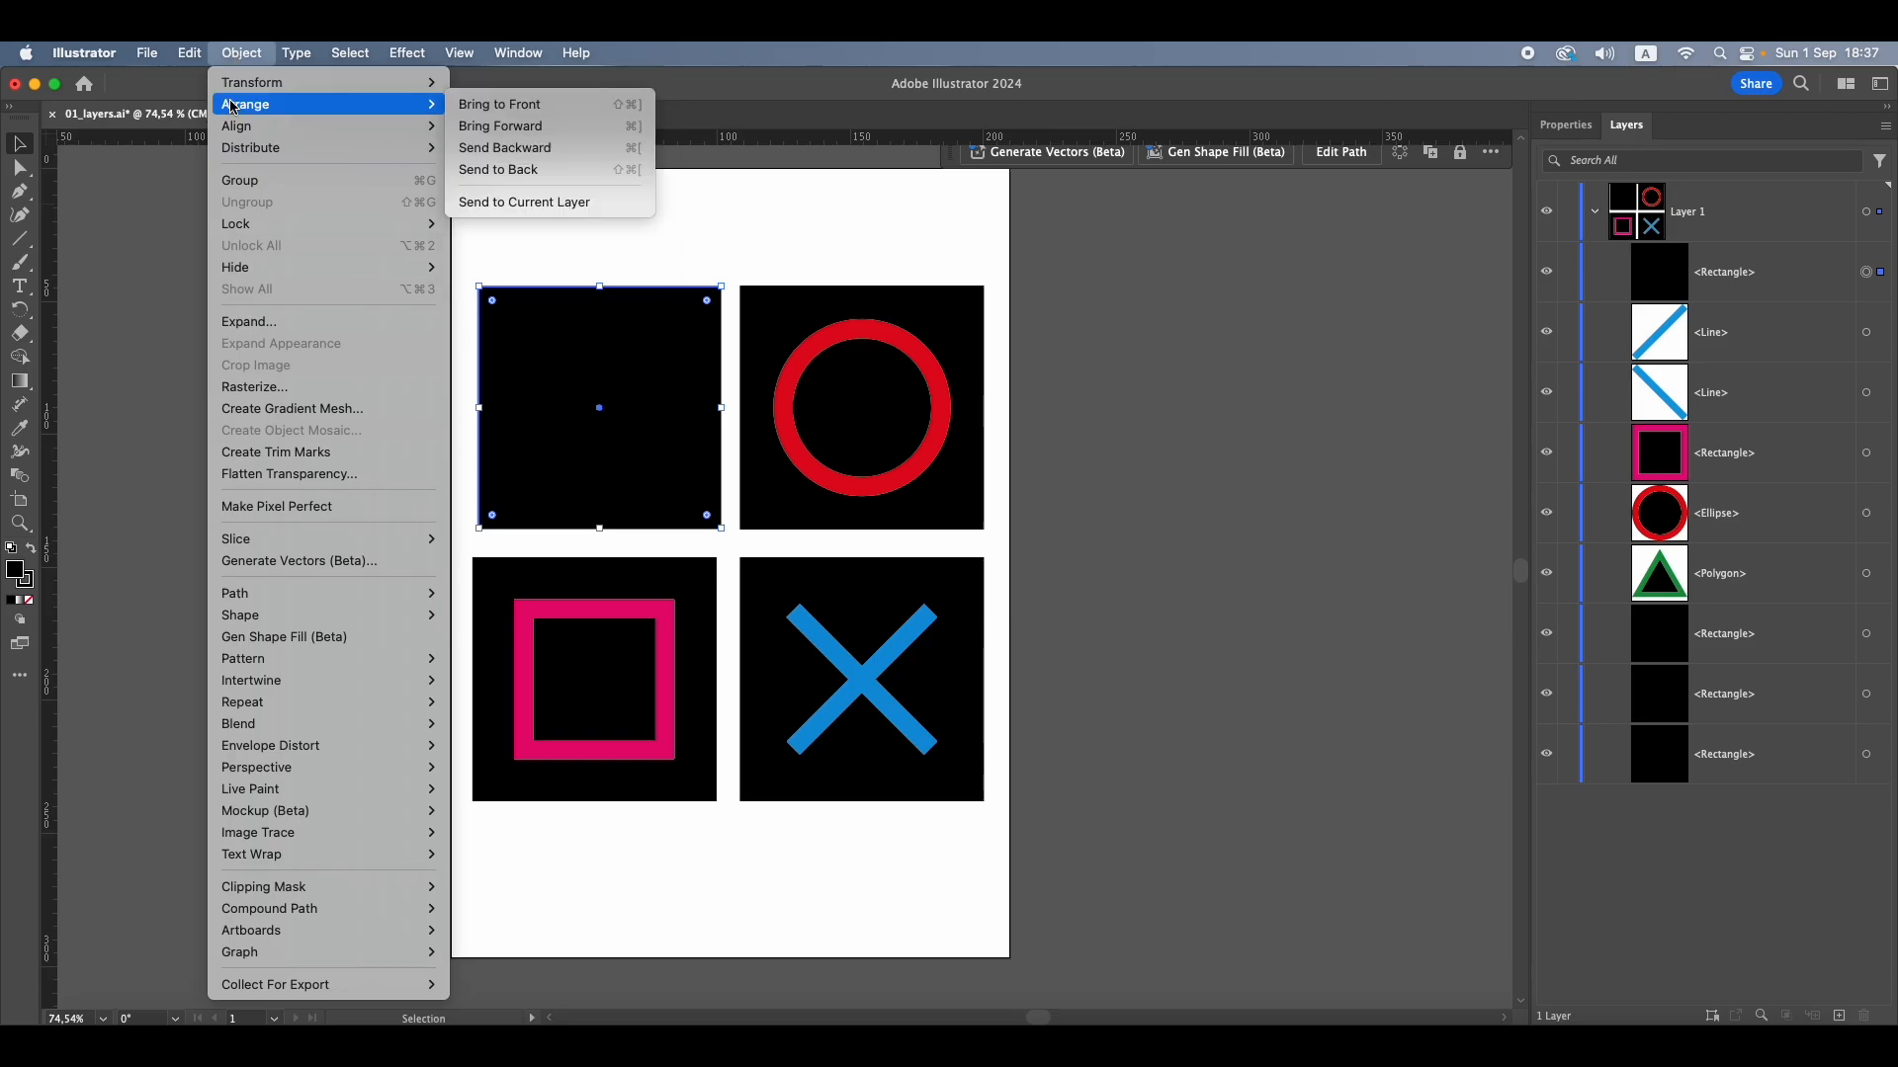
left_click(513, 173)
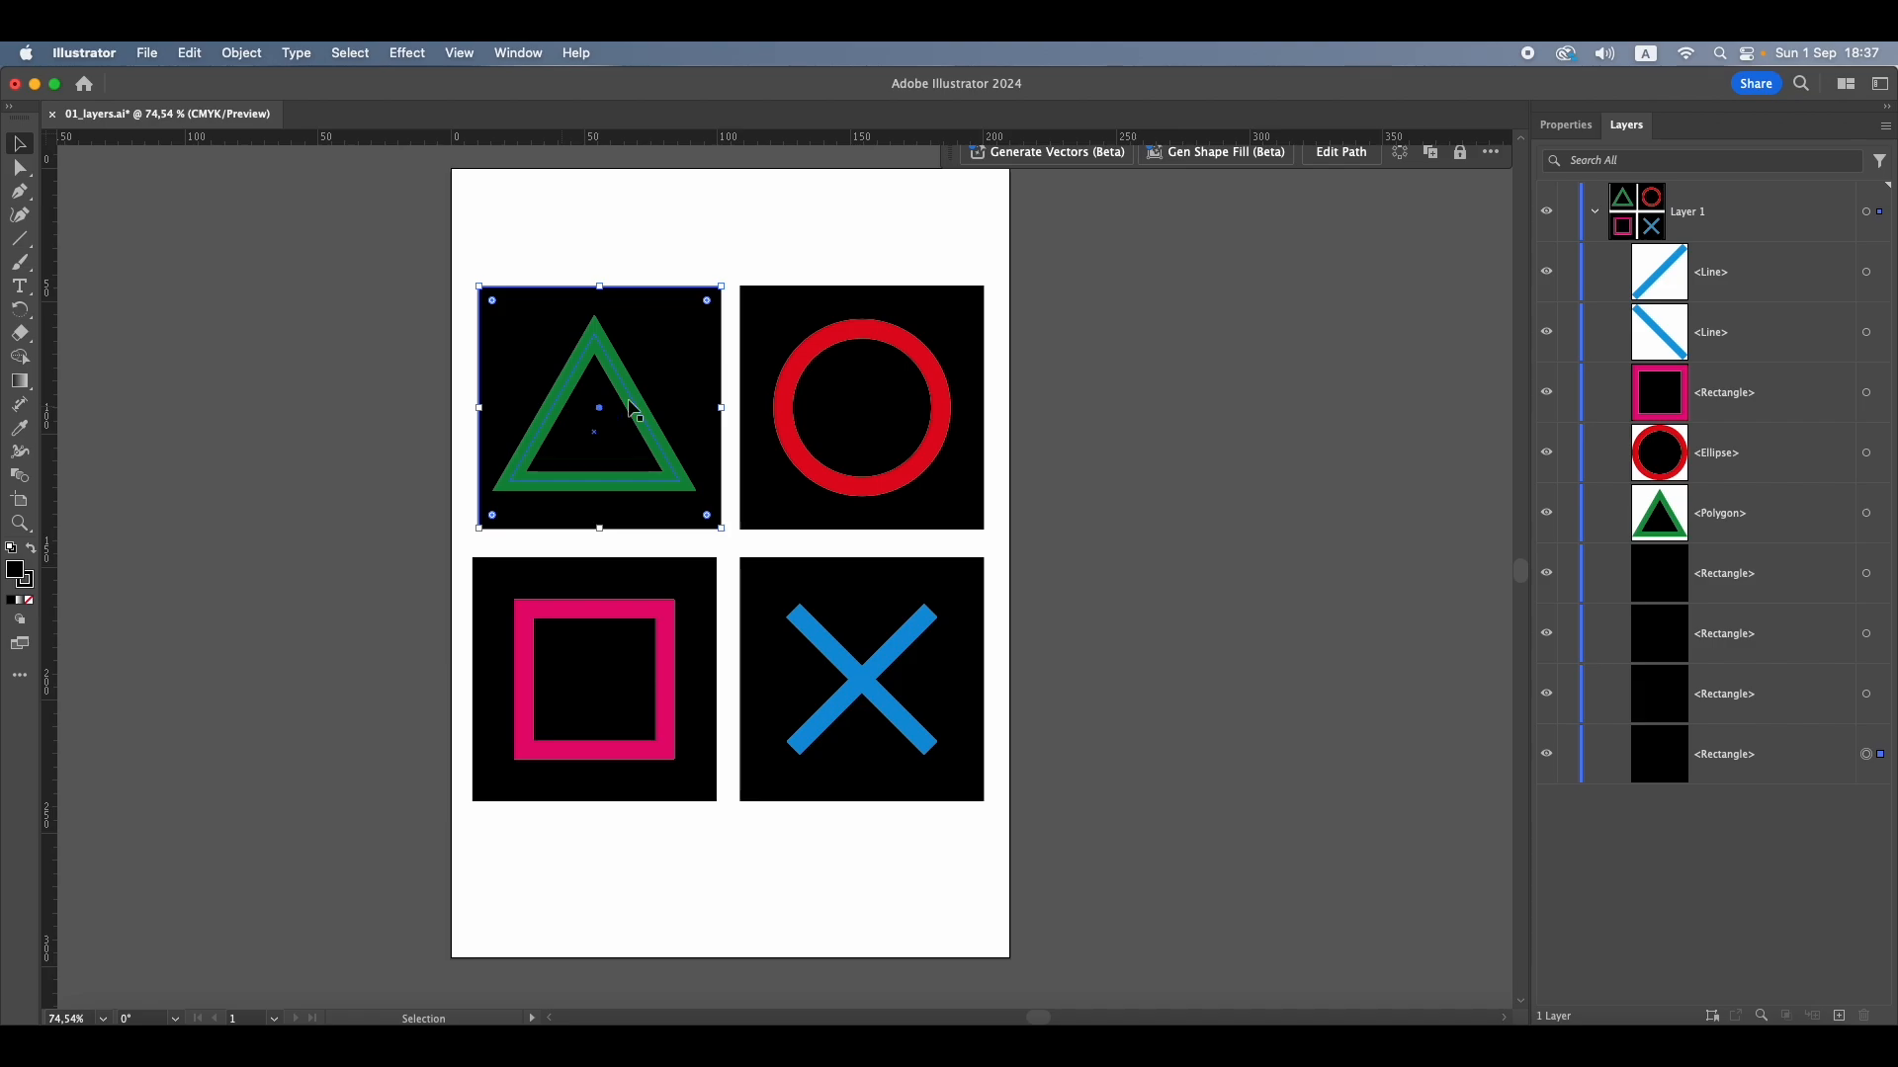
left_click(1196, 381)
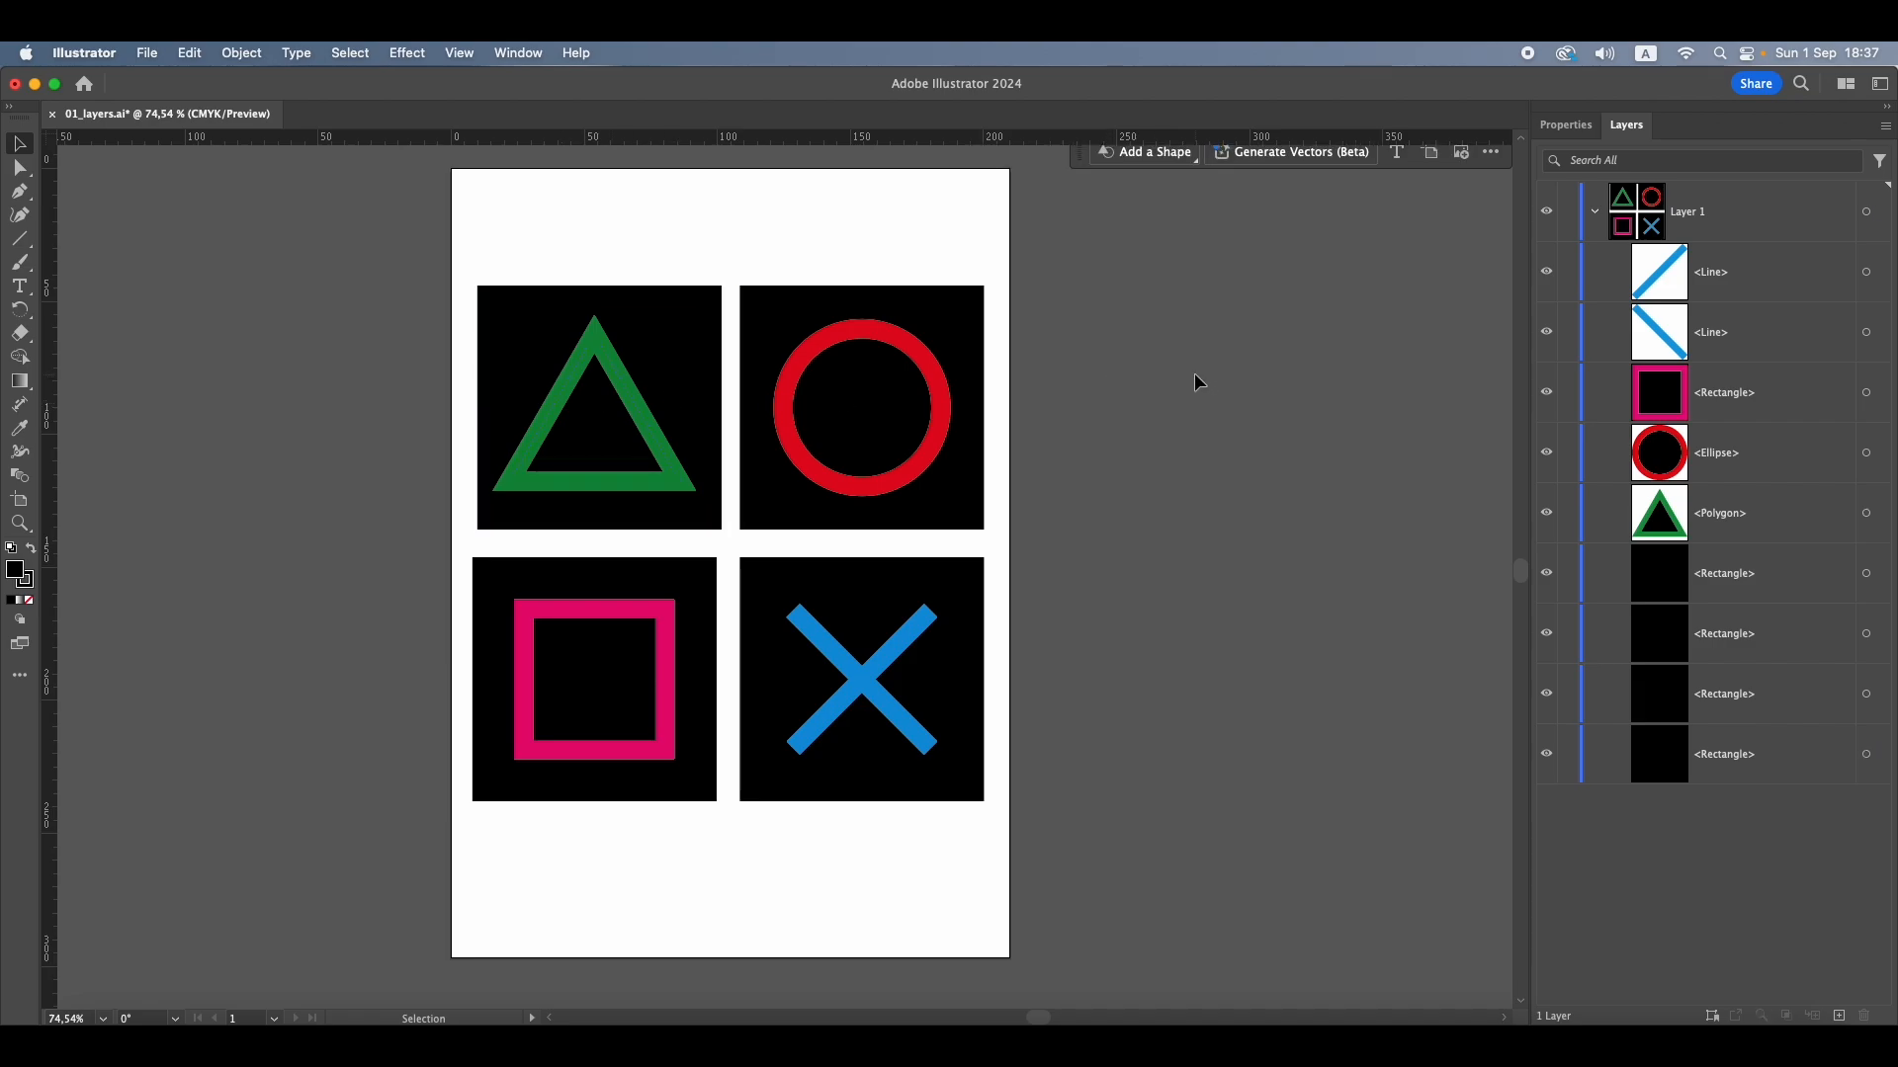
Select the black square behind the green triangle and review the available Arrange commands without applying one
left_click(1751, 770)
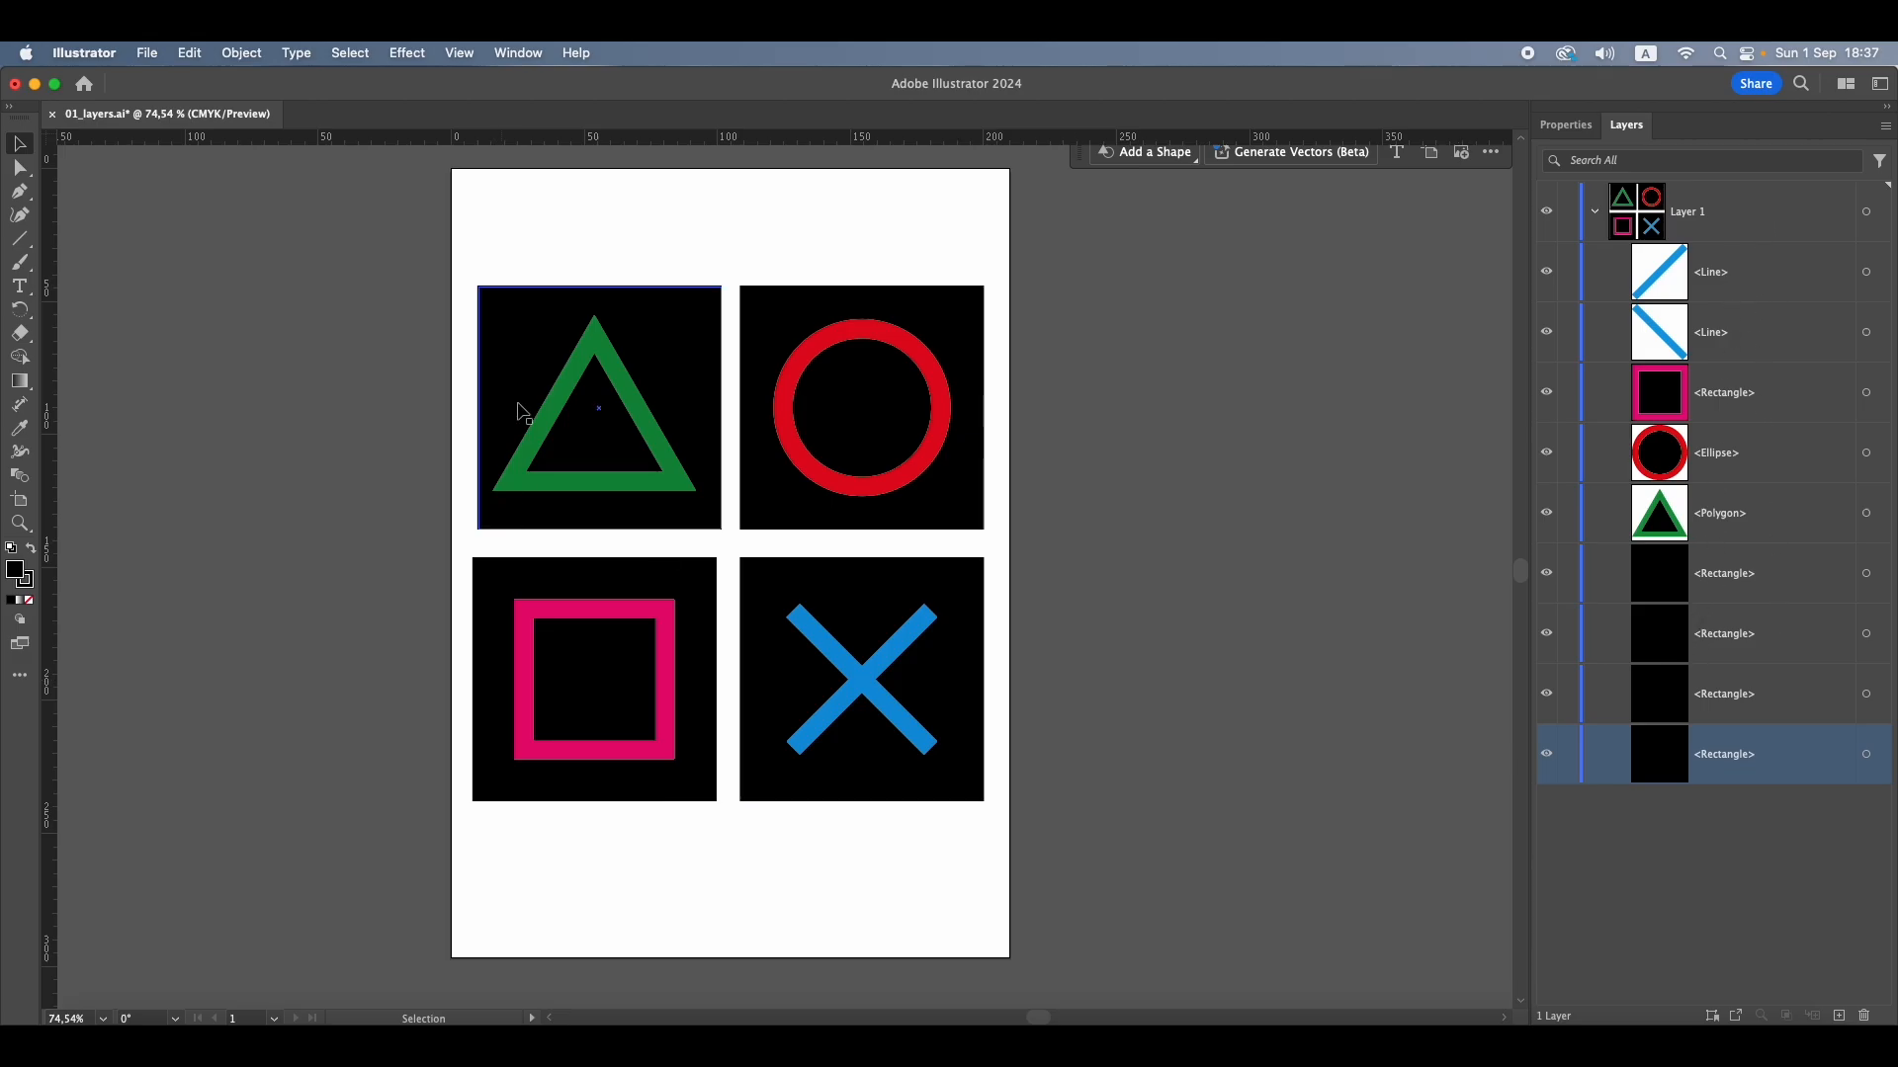
left_click(502, 356)
left_click(242, 54)
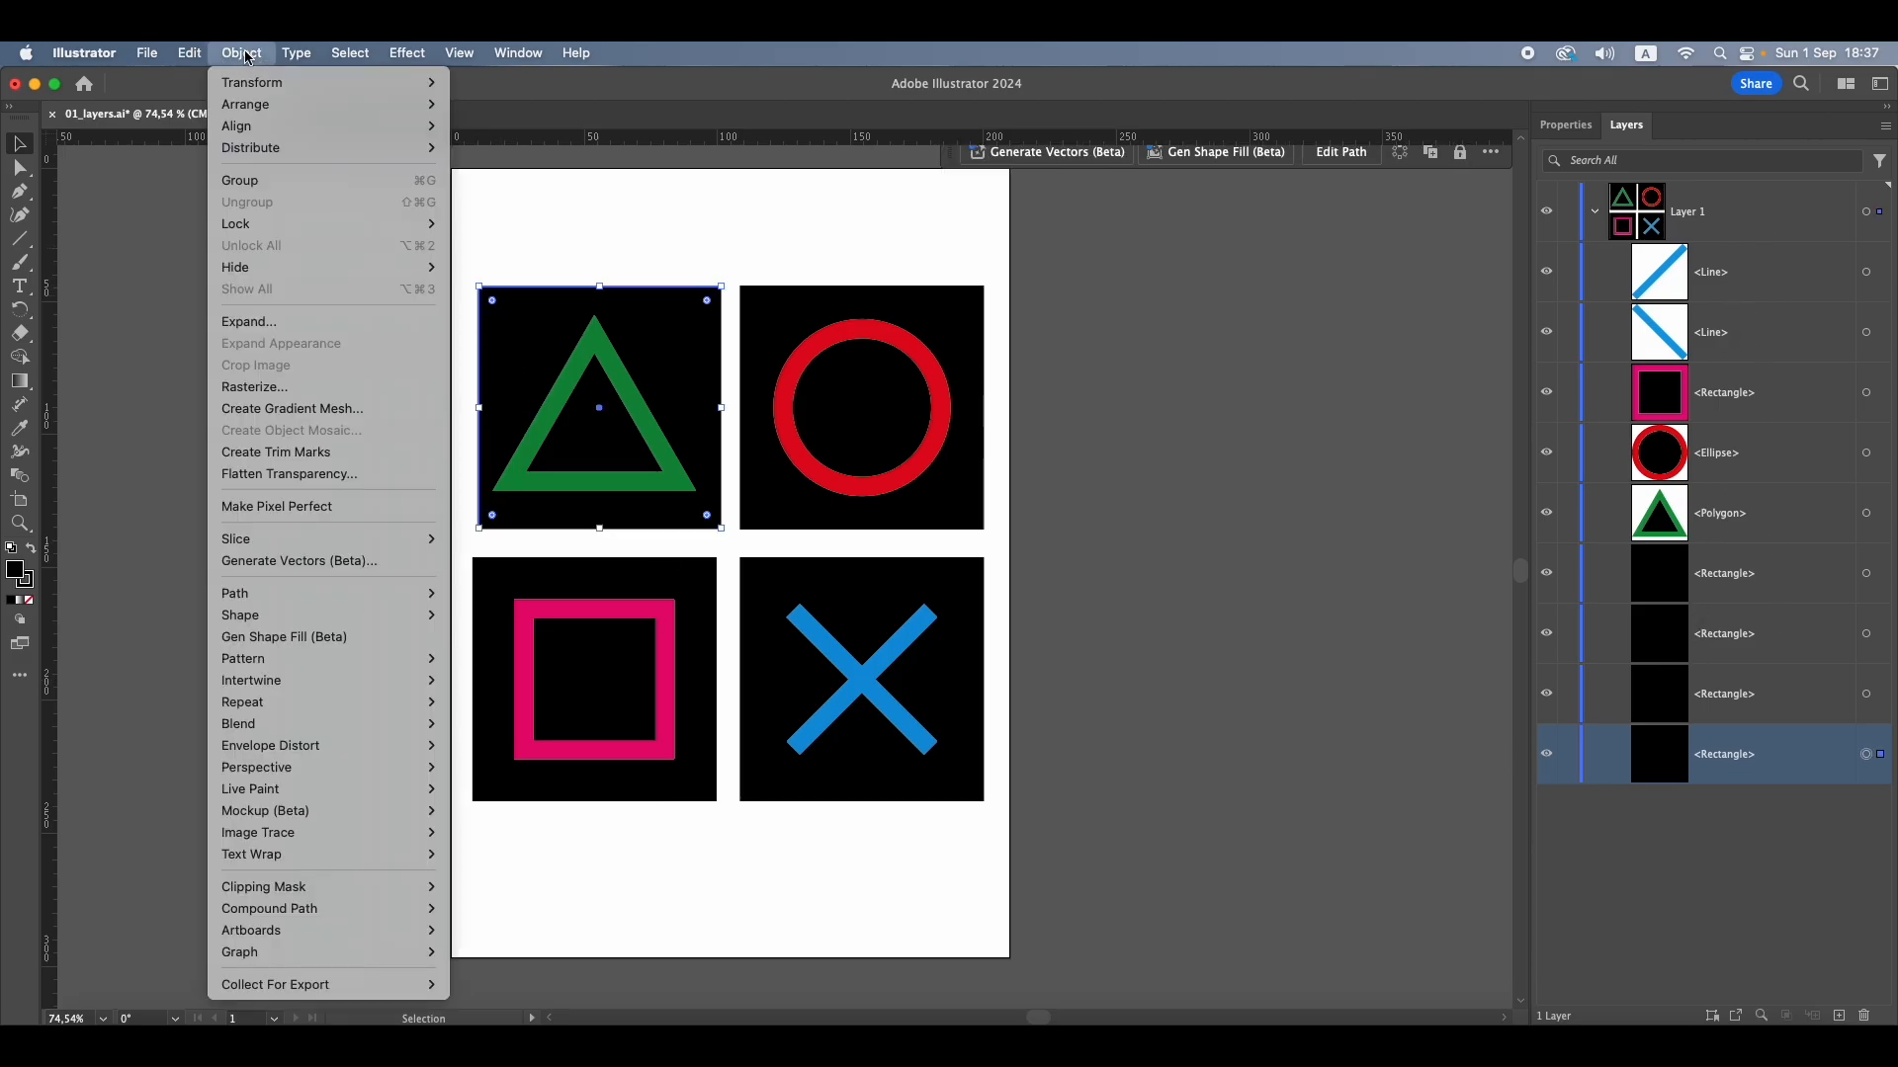
mouse_move(235, 108)
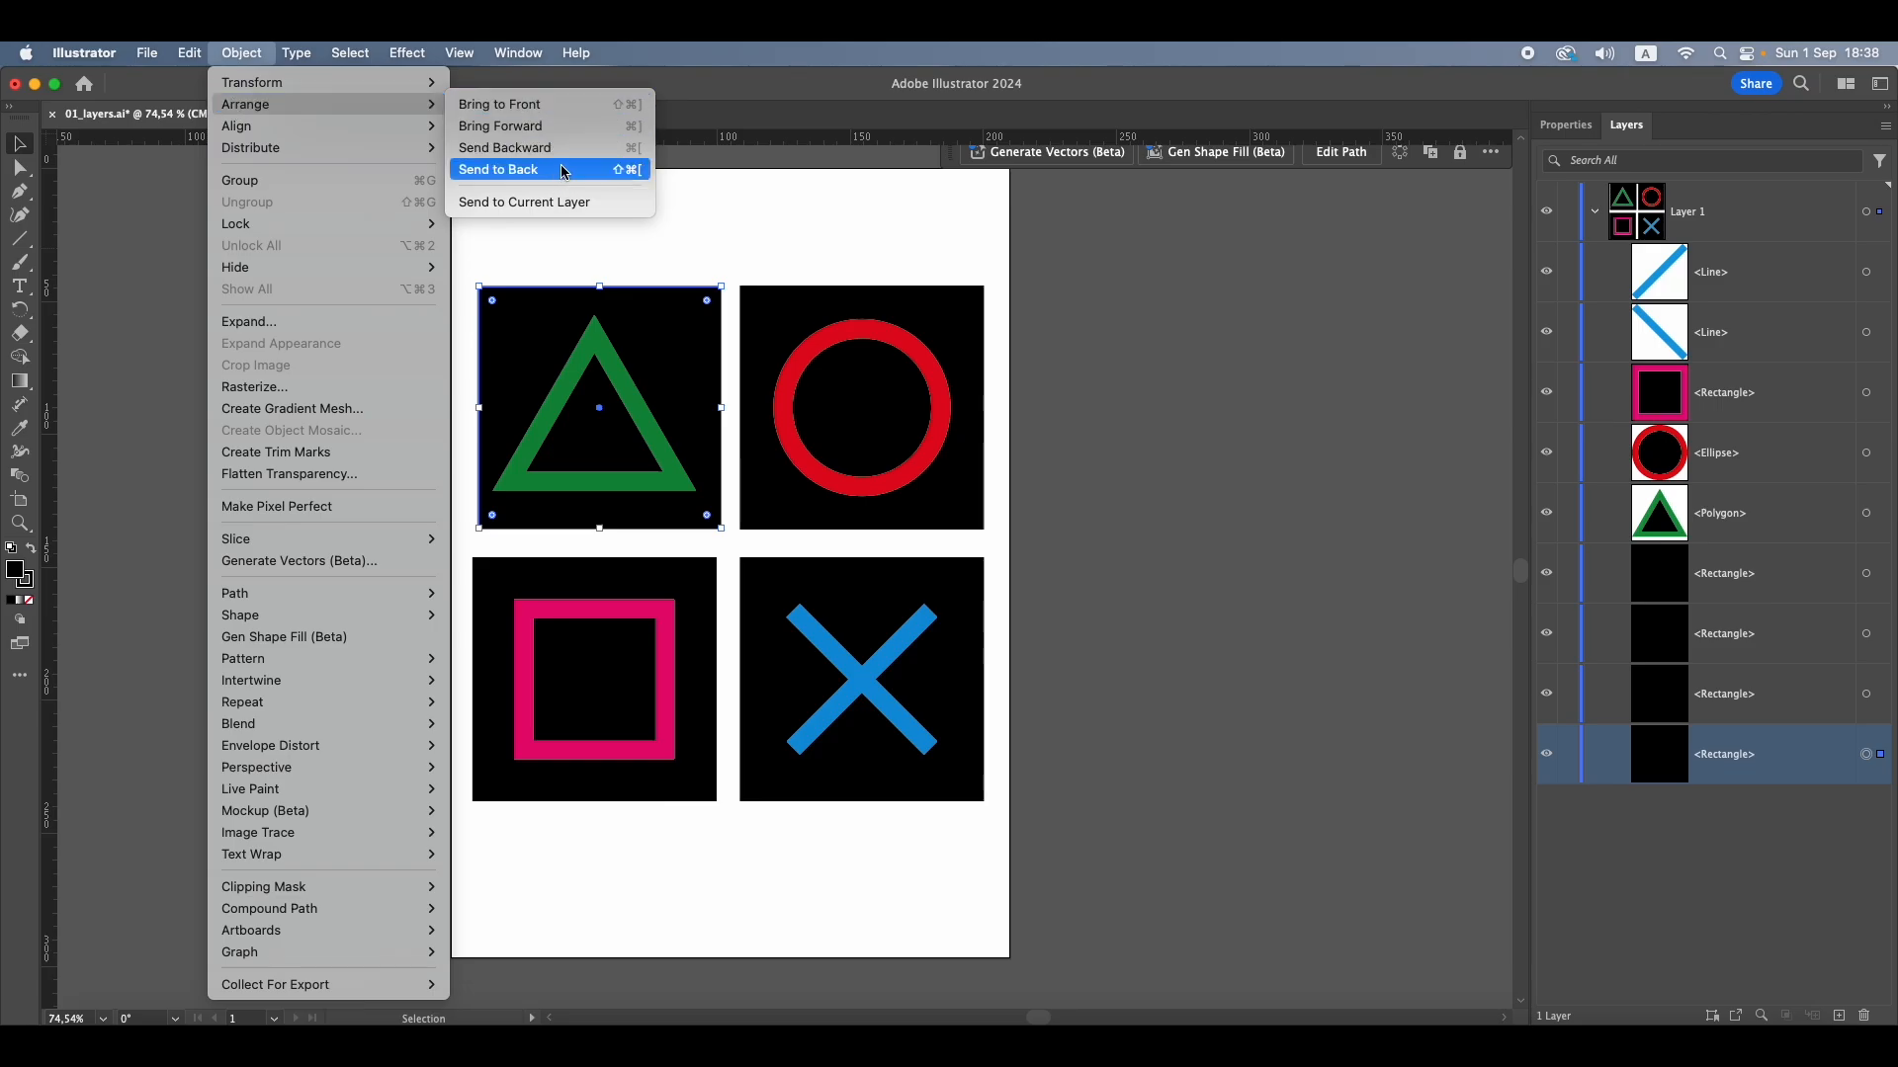
left_click(702, 95)
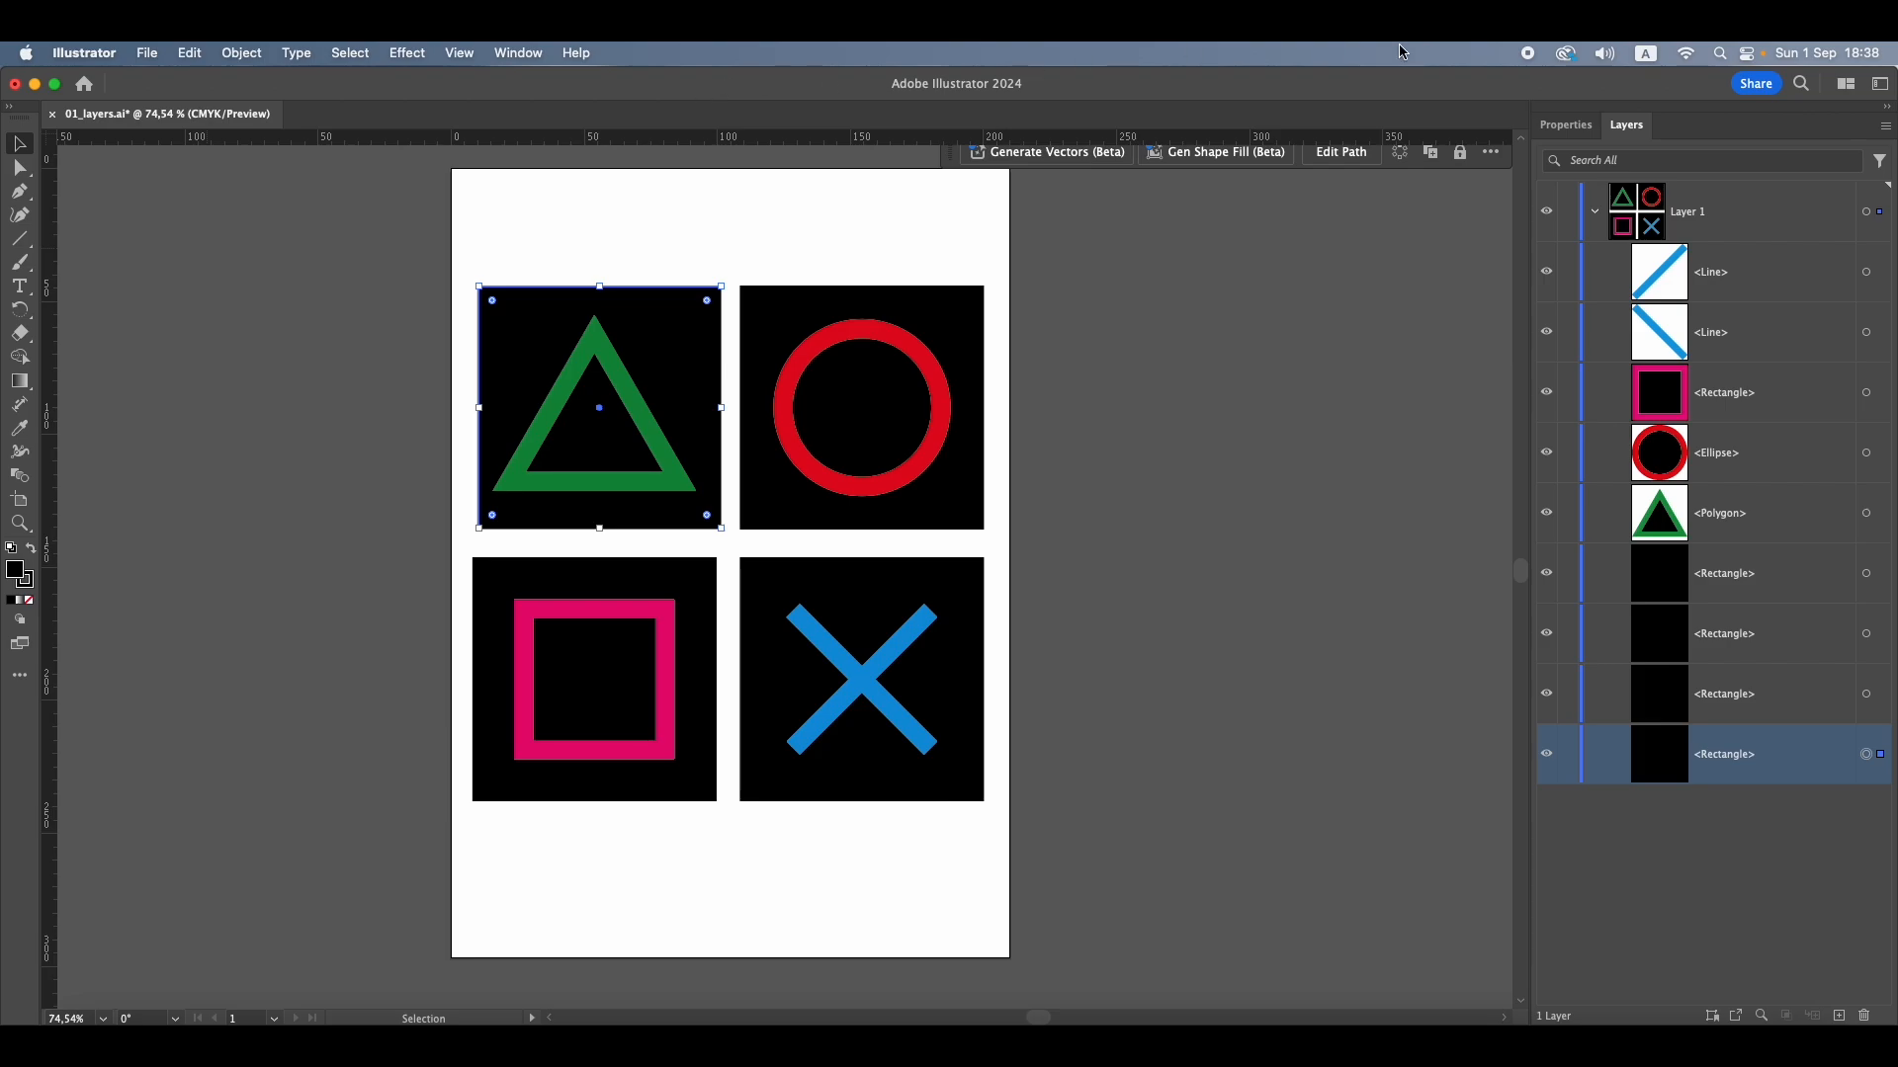
left_click(1528, 54)
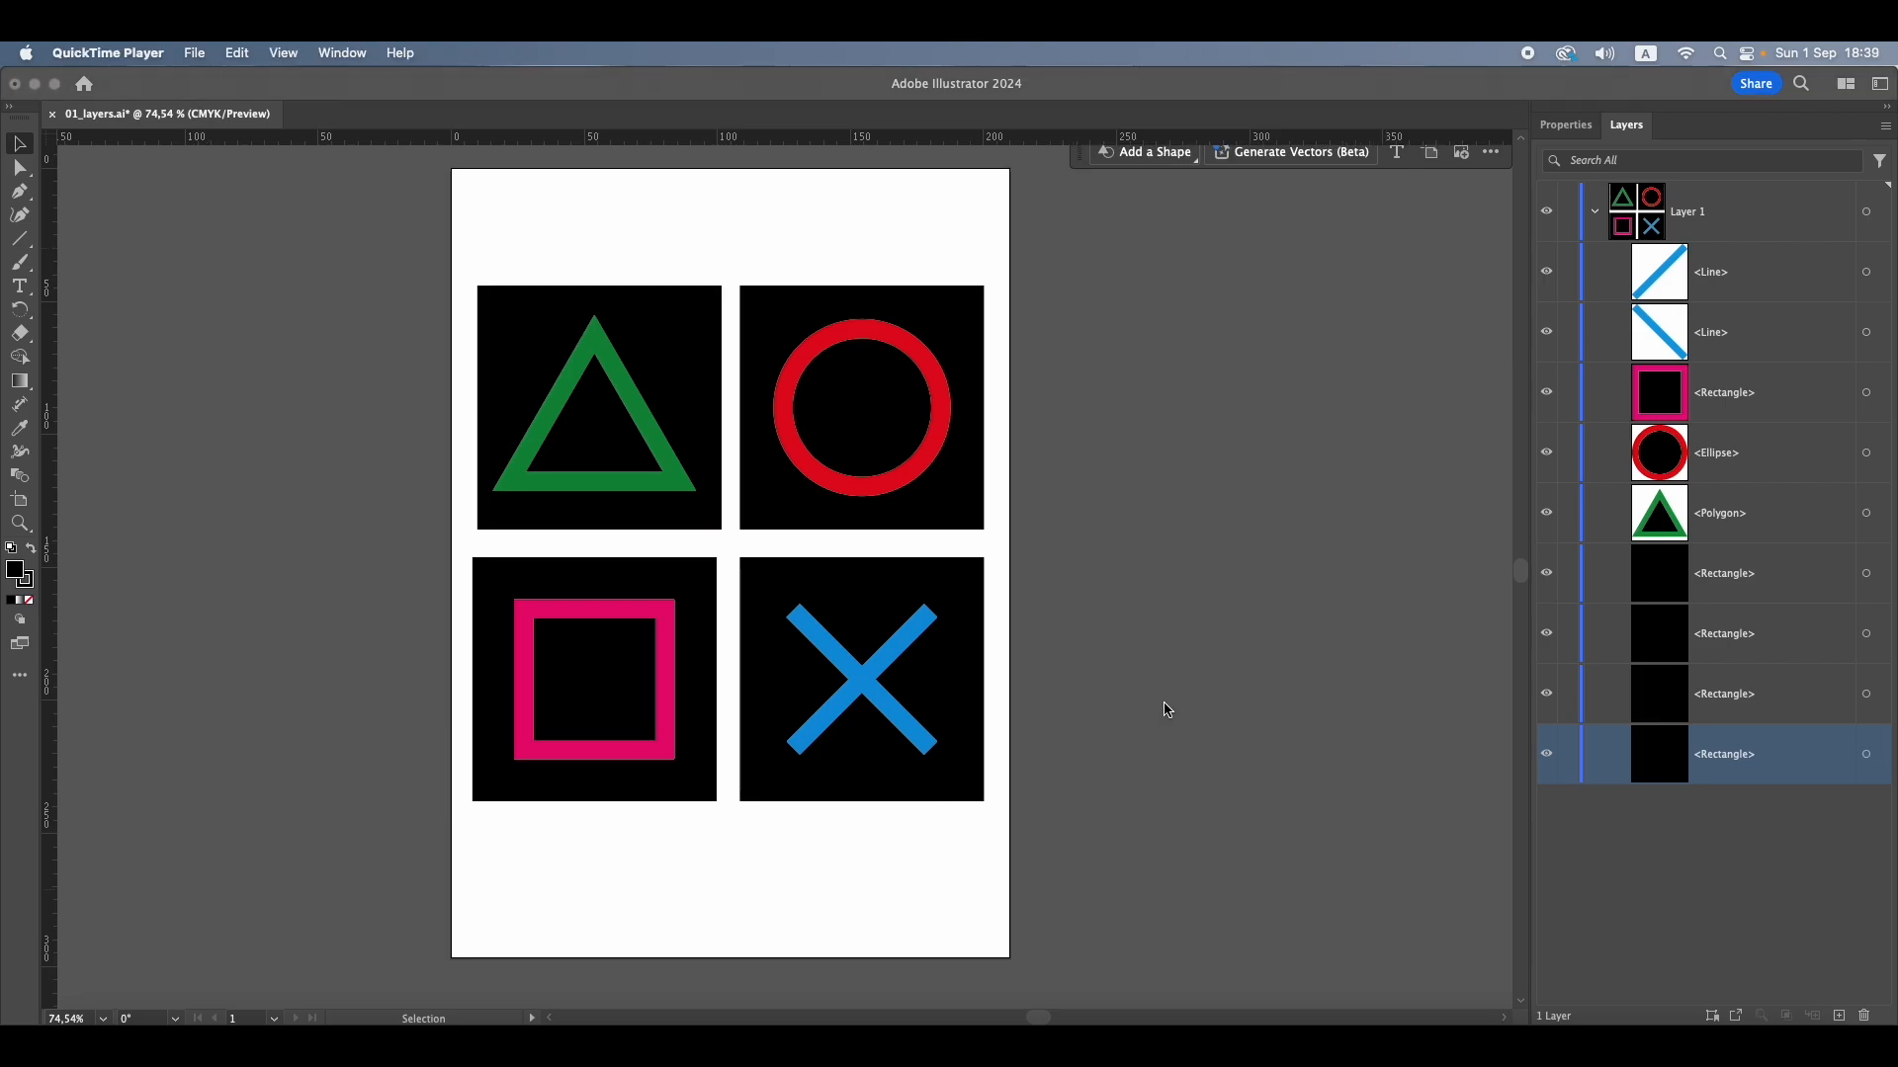
Select the blue cross's lines and the pink square in turn on the artboard, finishing with nothing selected
left_click(819, 640)
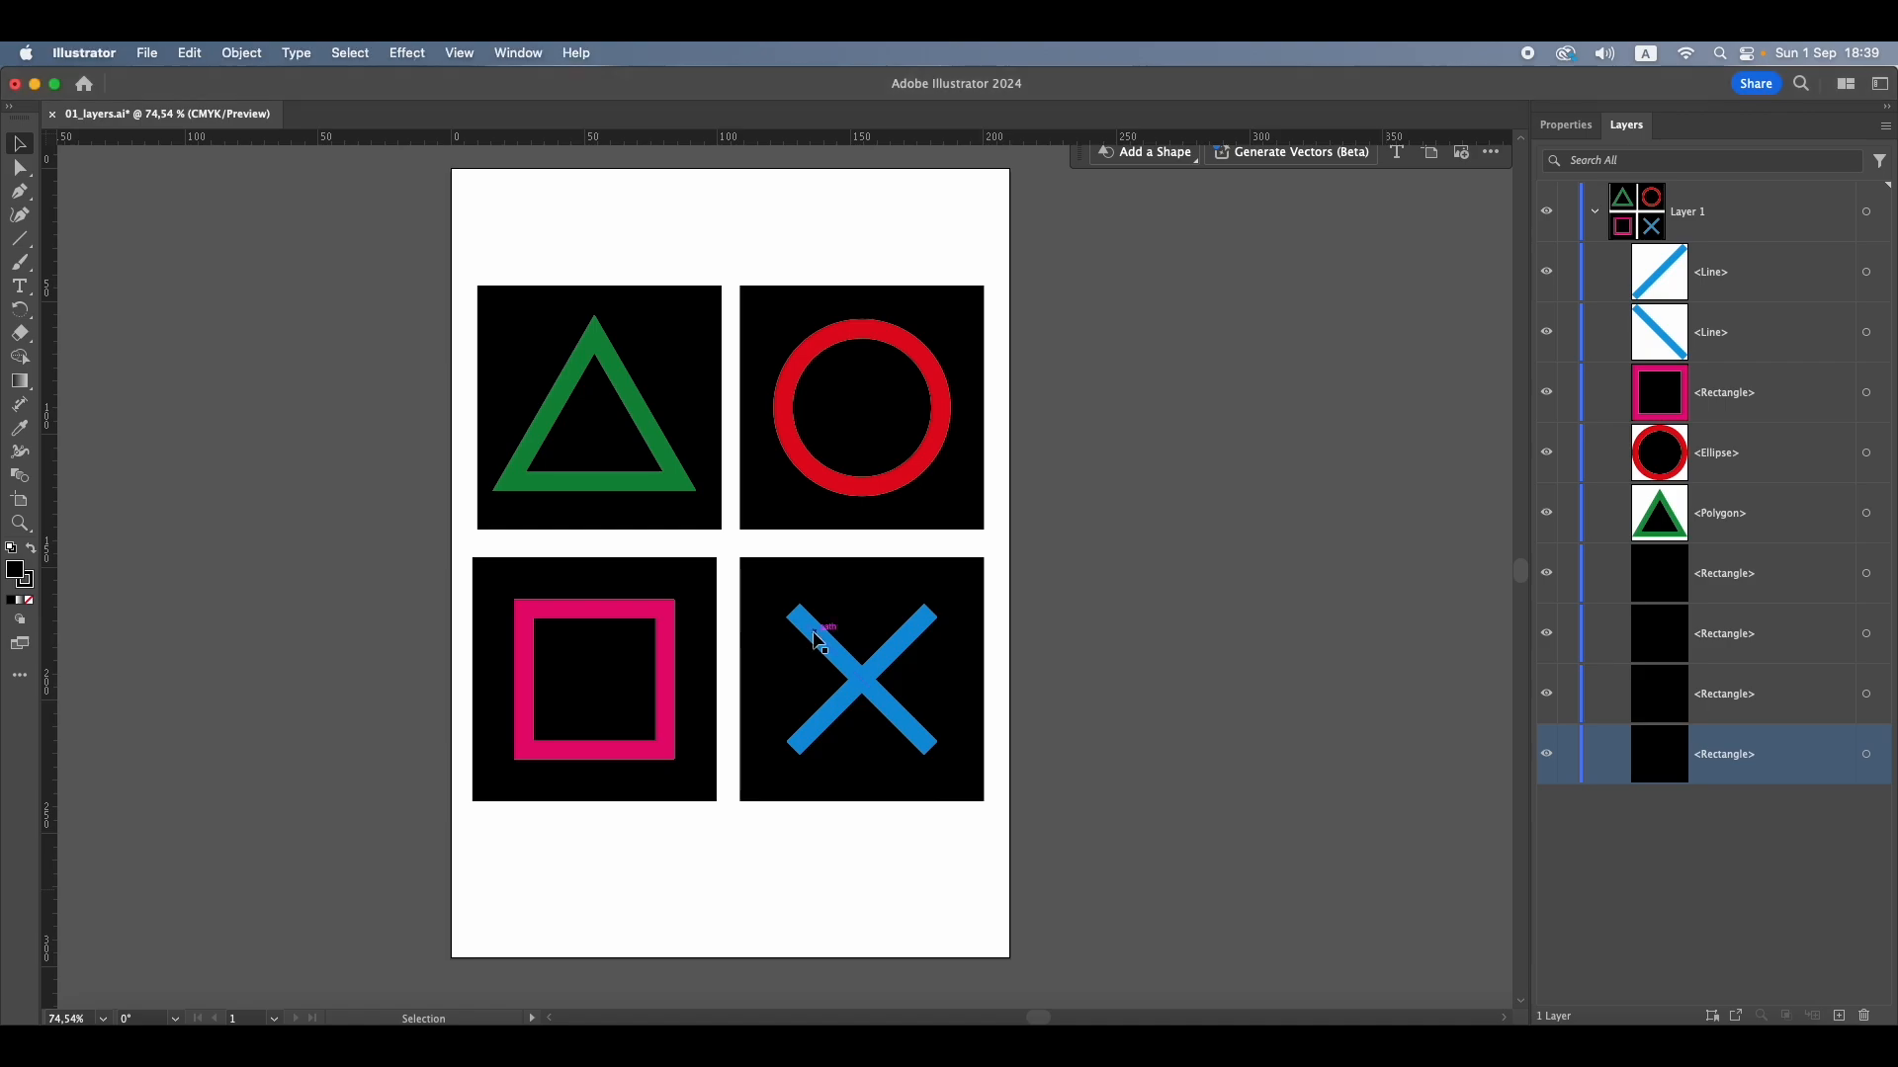
left_click(909, 638)
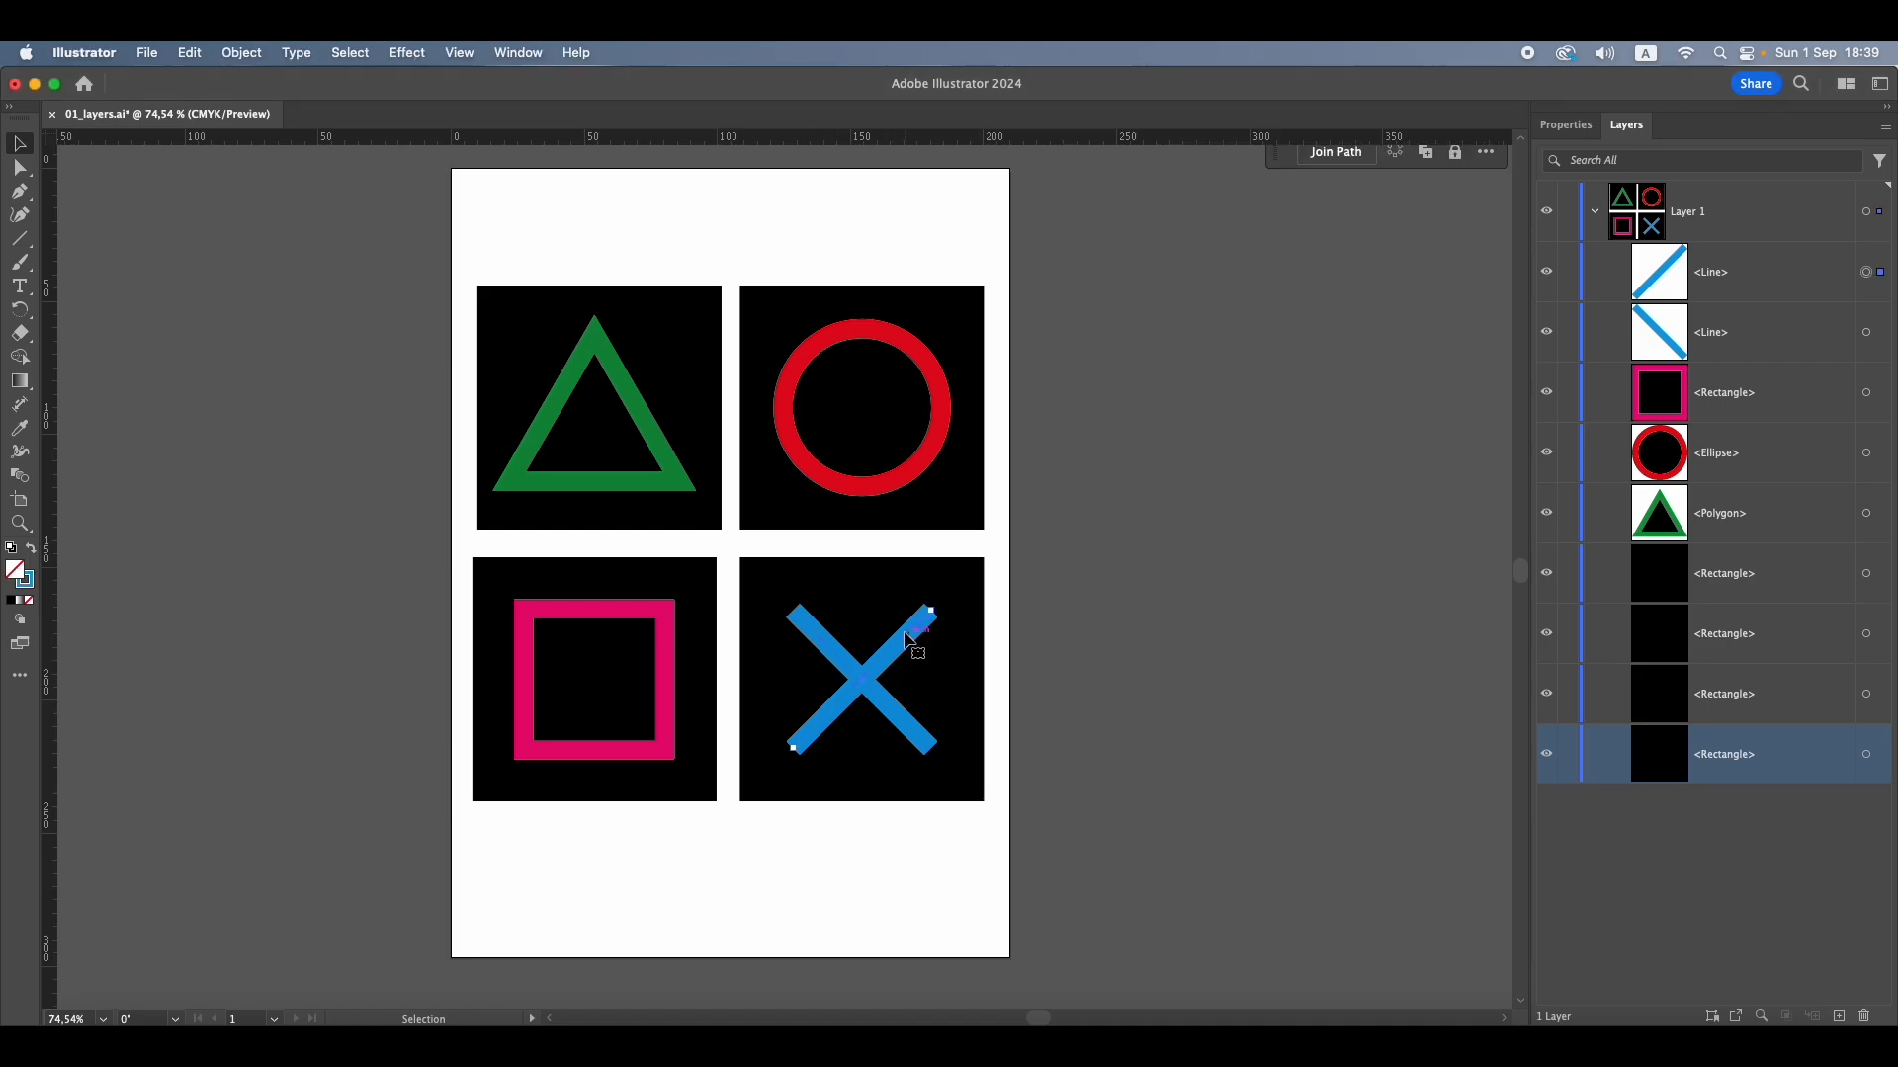
left_click(672, 655)
left_click(842, 656)
left_click(1052, 642)
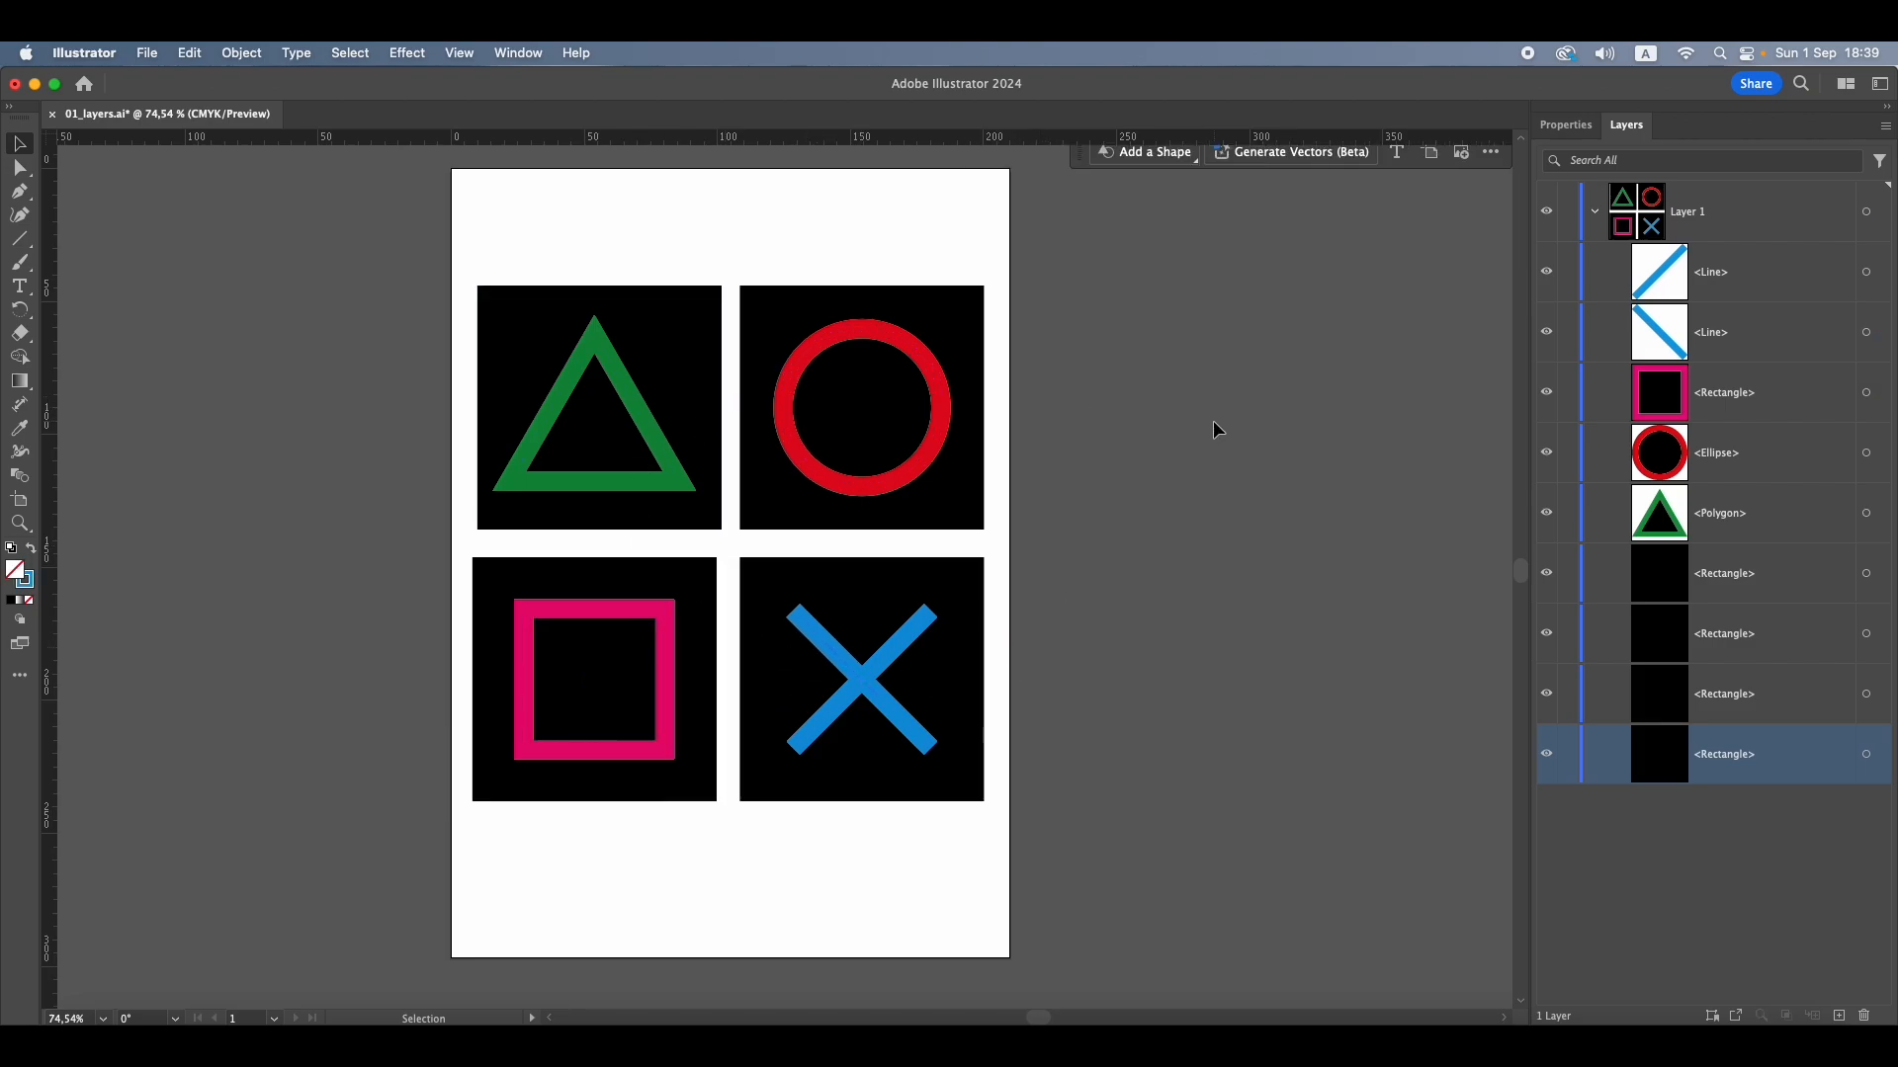
left_click(1712, 851)
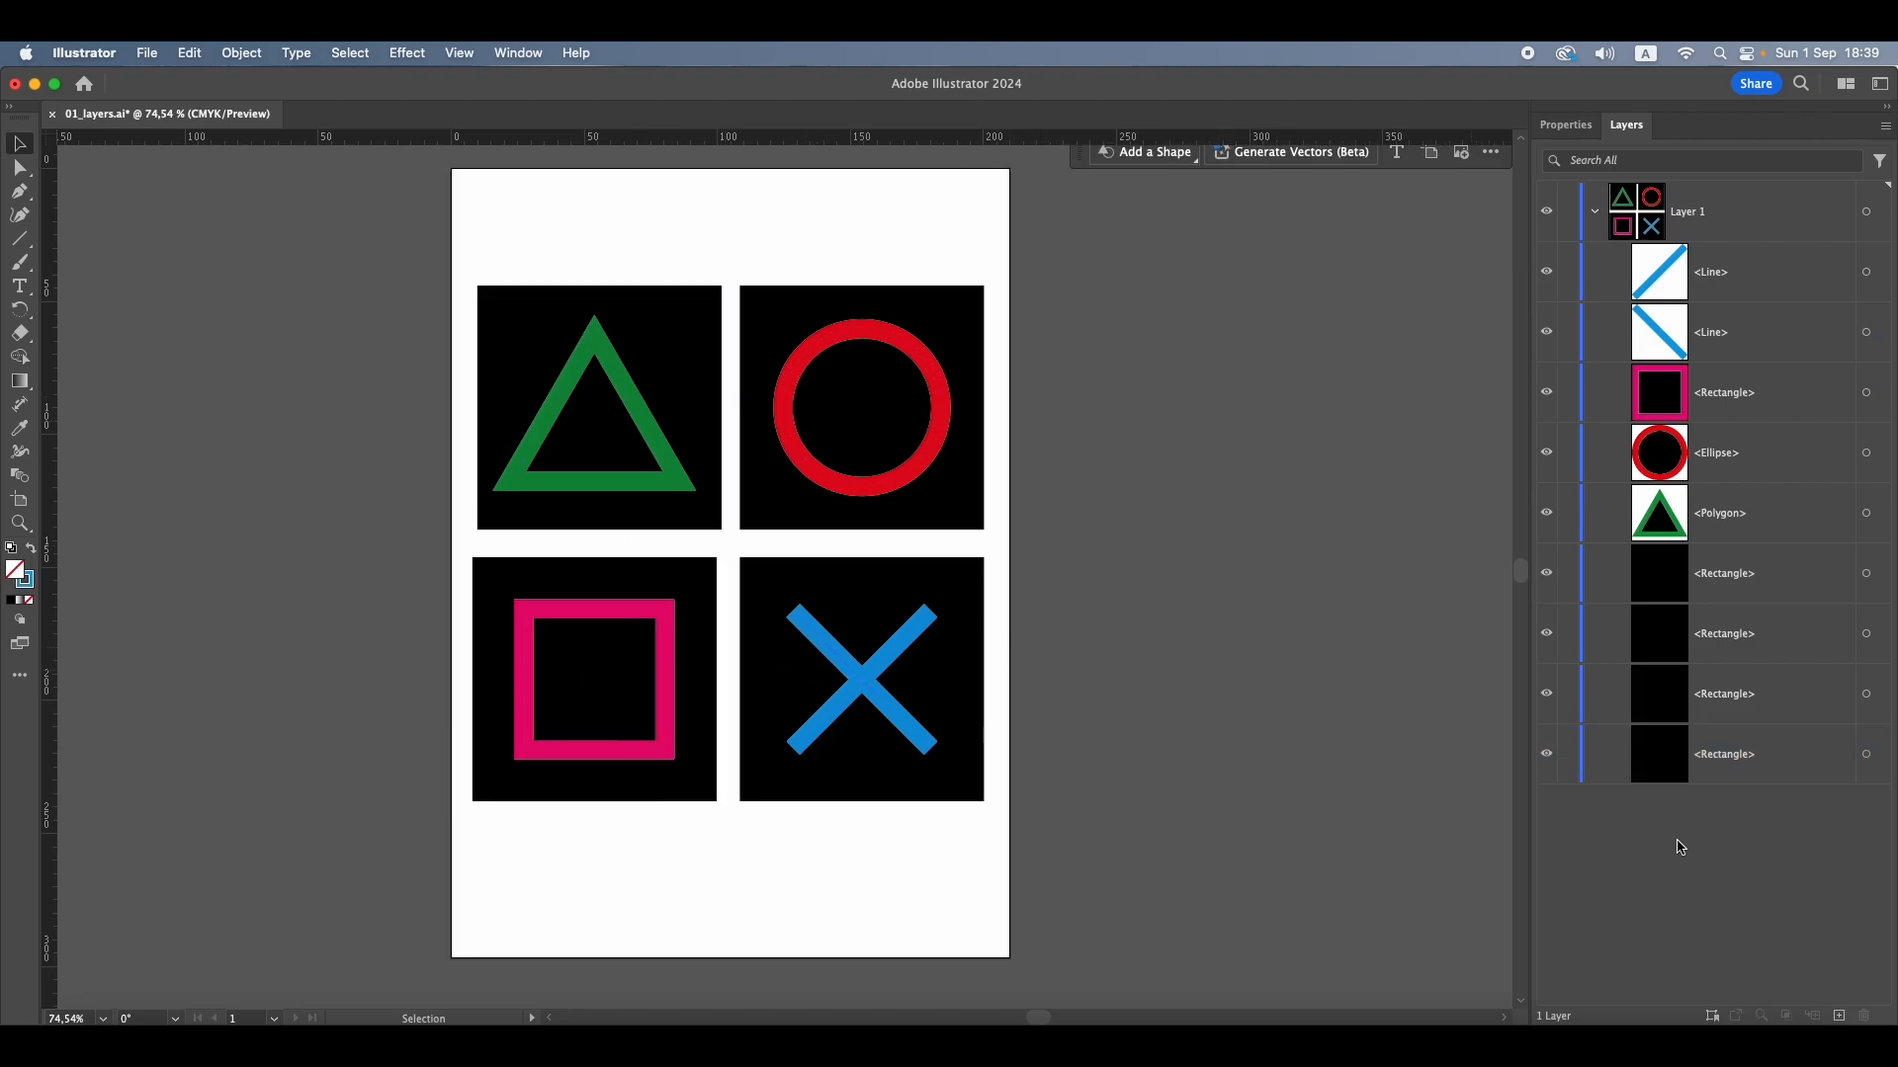
Highlight the blue cross's two Line entries alternately in Layer 1 to compare them, and clear the highlight
left_click(1746, 291)
left_click(1734, 355)
left_click(1740, 286)
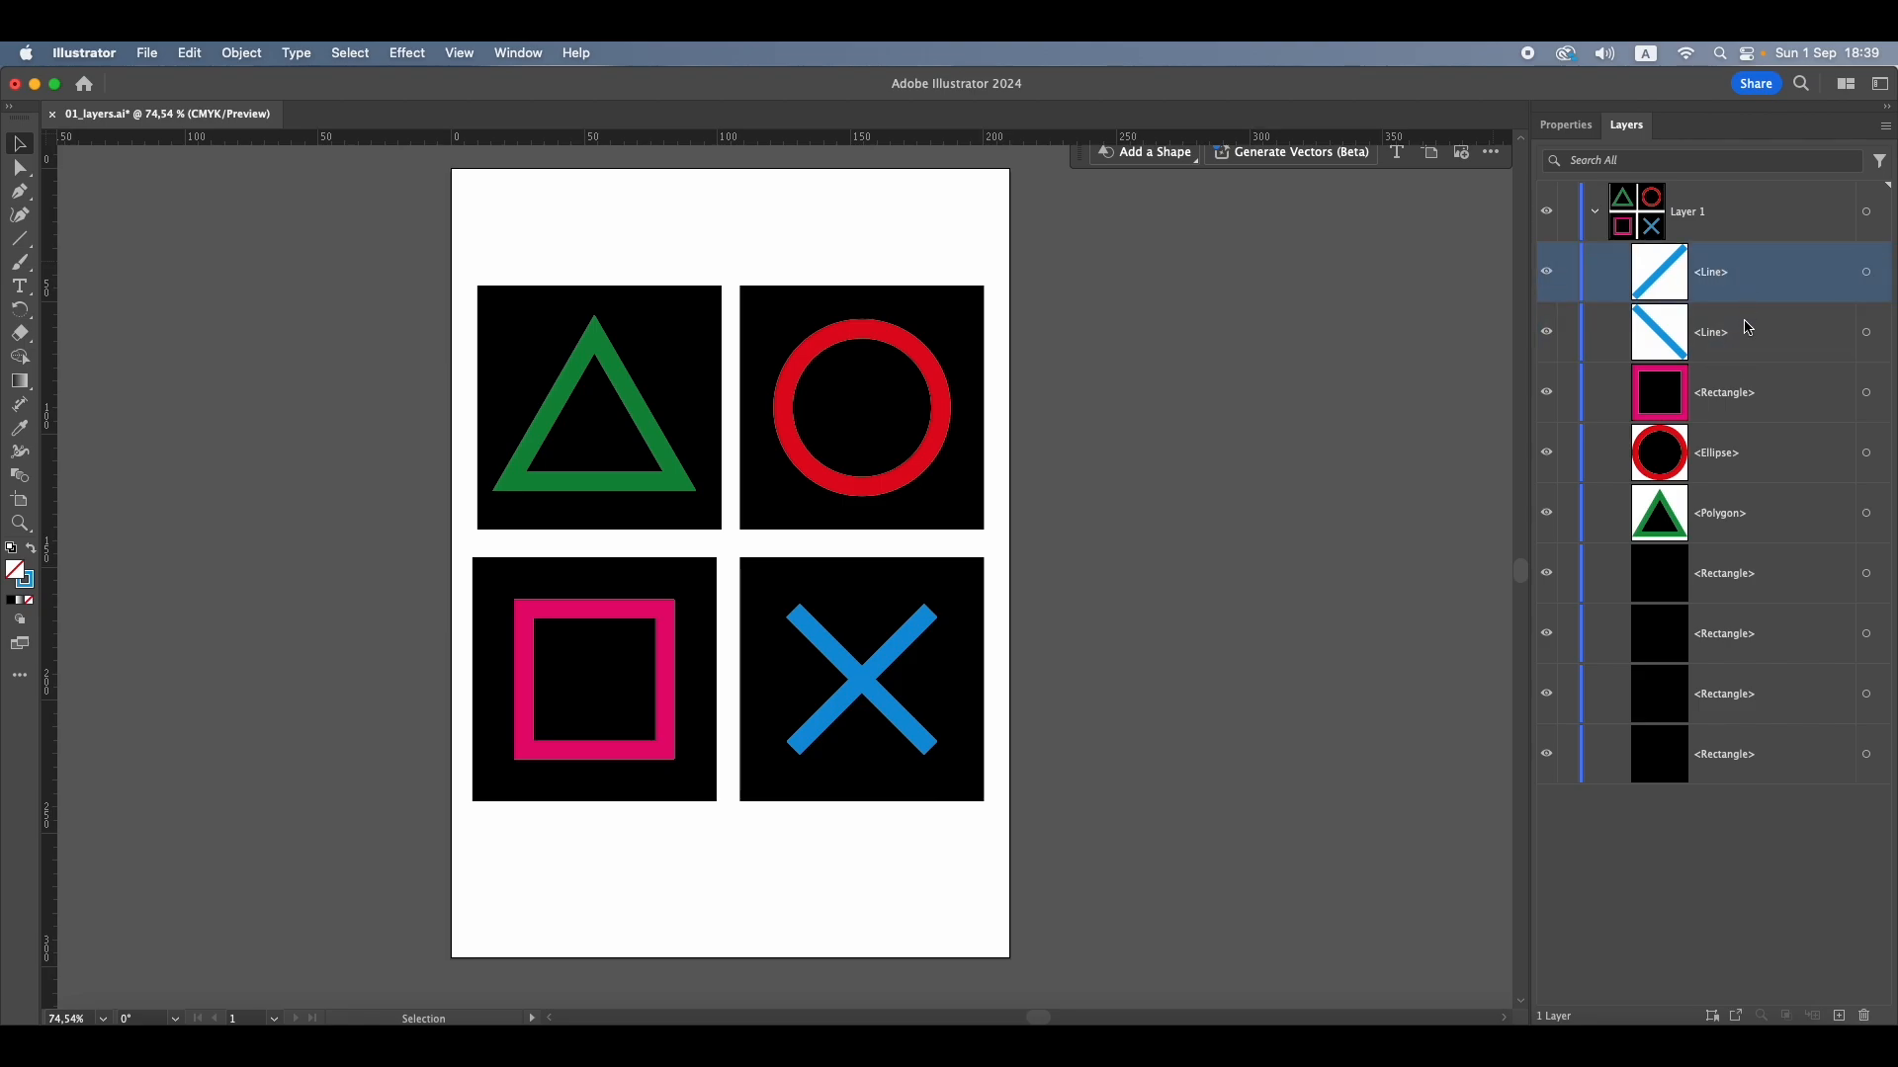
left_click(1748, 331)
left_click(1730, 277)
left_click(1729, 313)
left_click(1729, 282)
left_click(1738, 332)
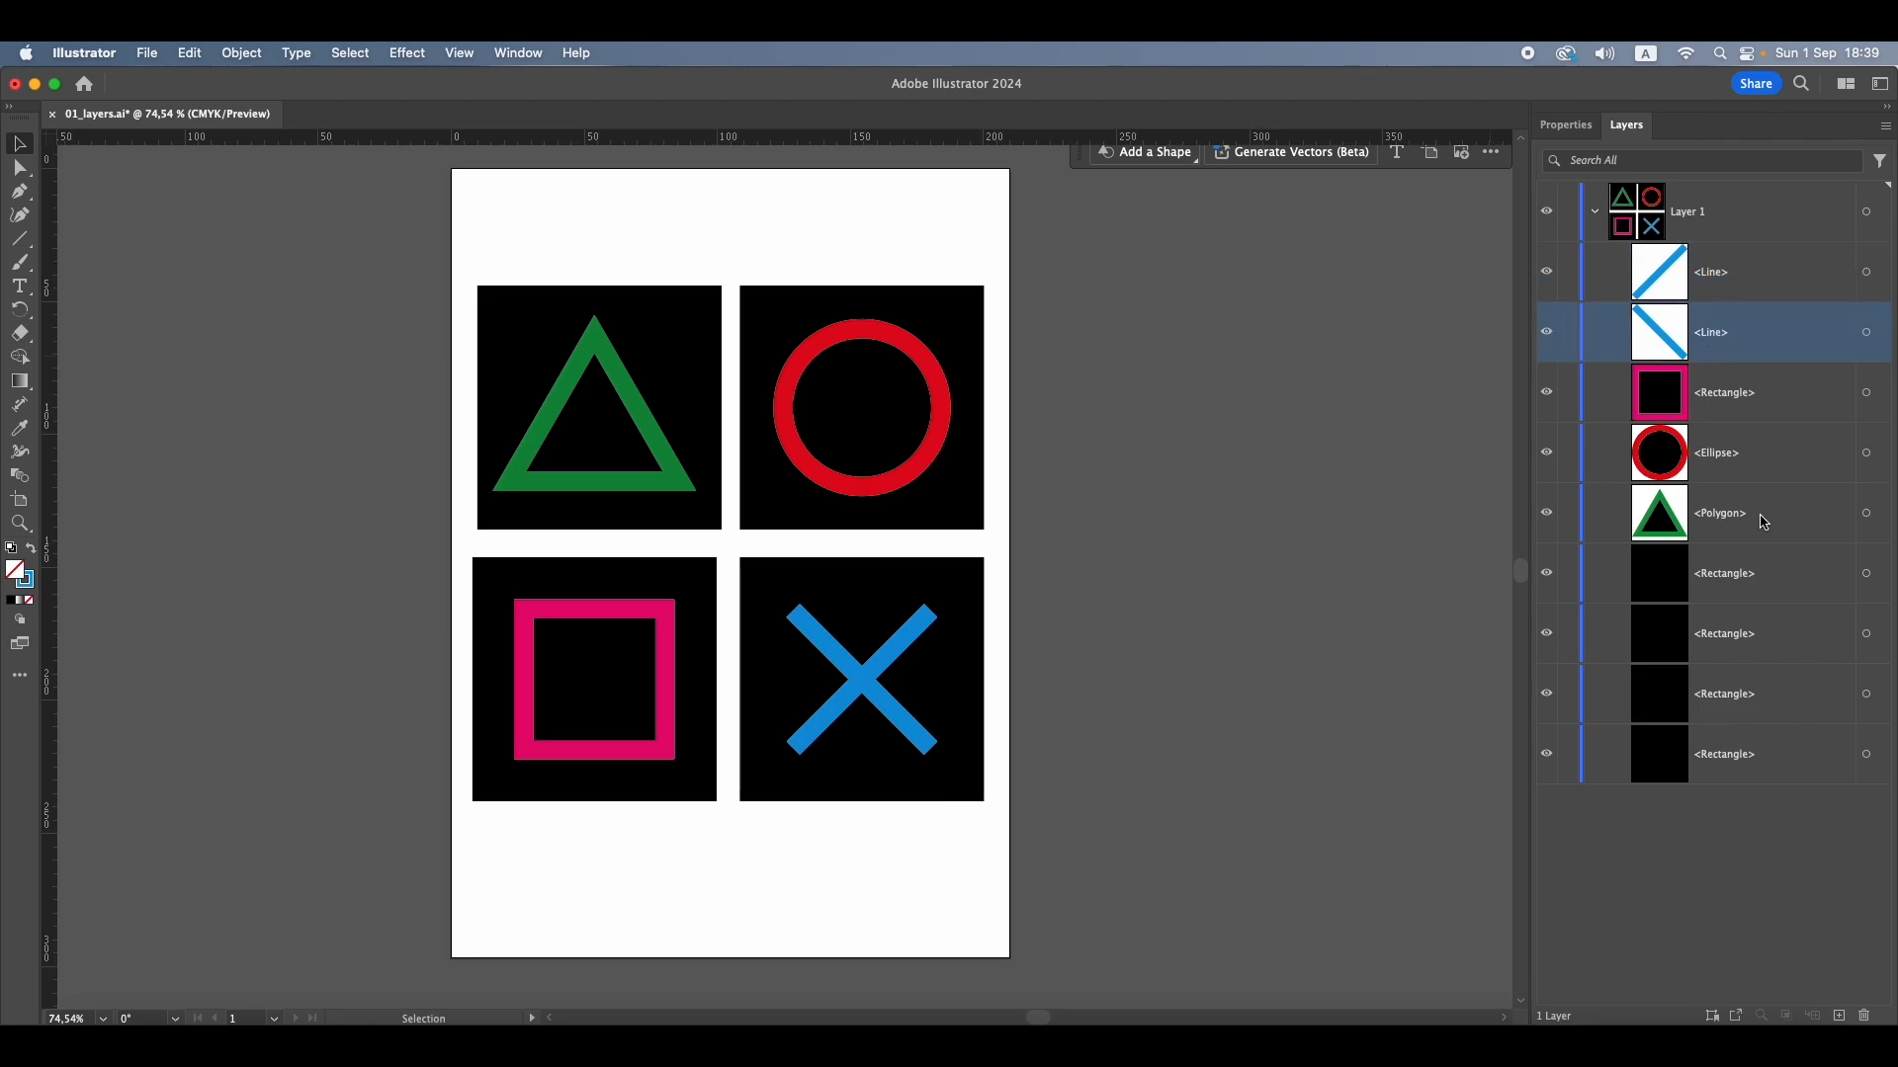
left_click(1767, 869)
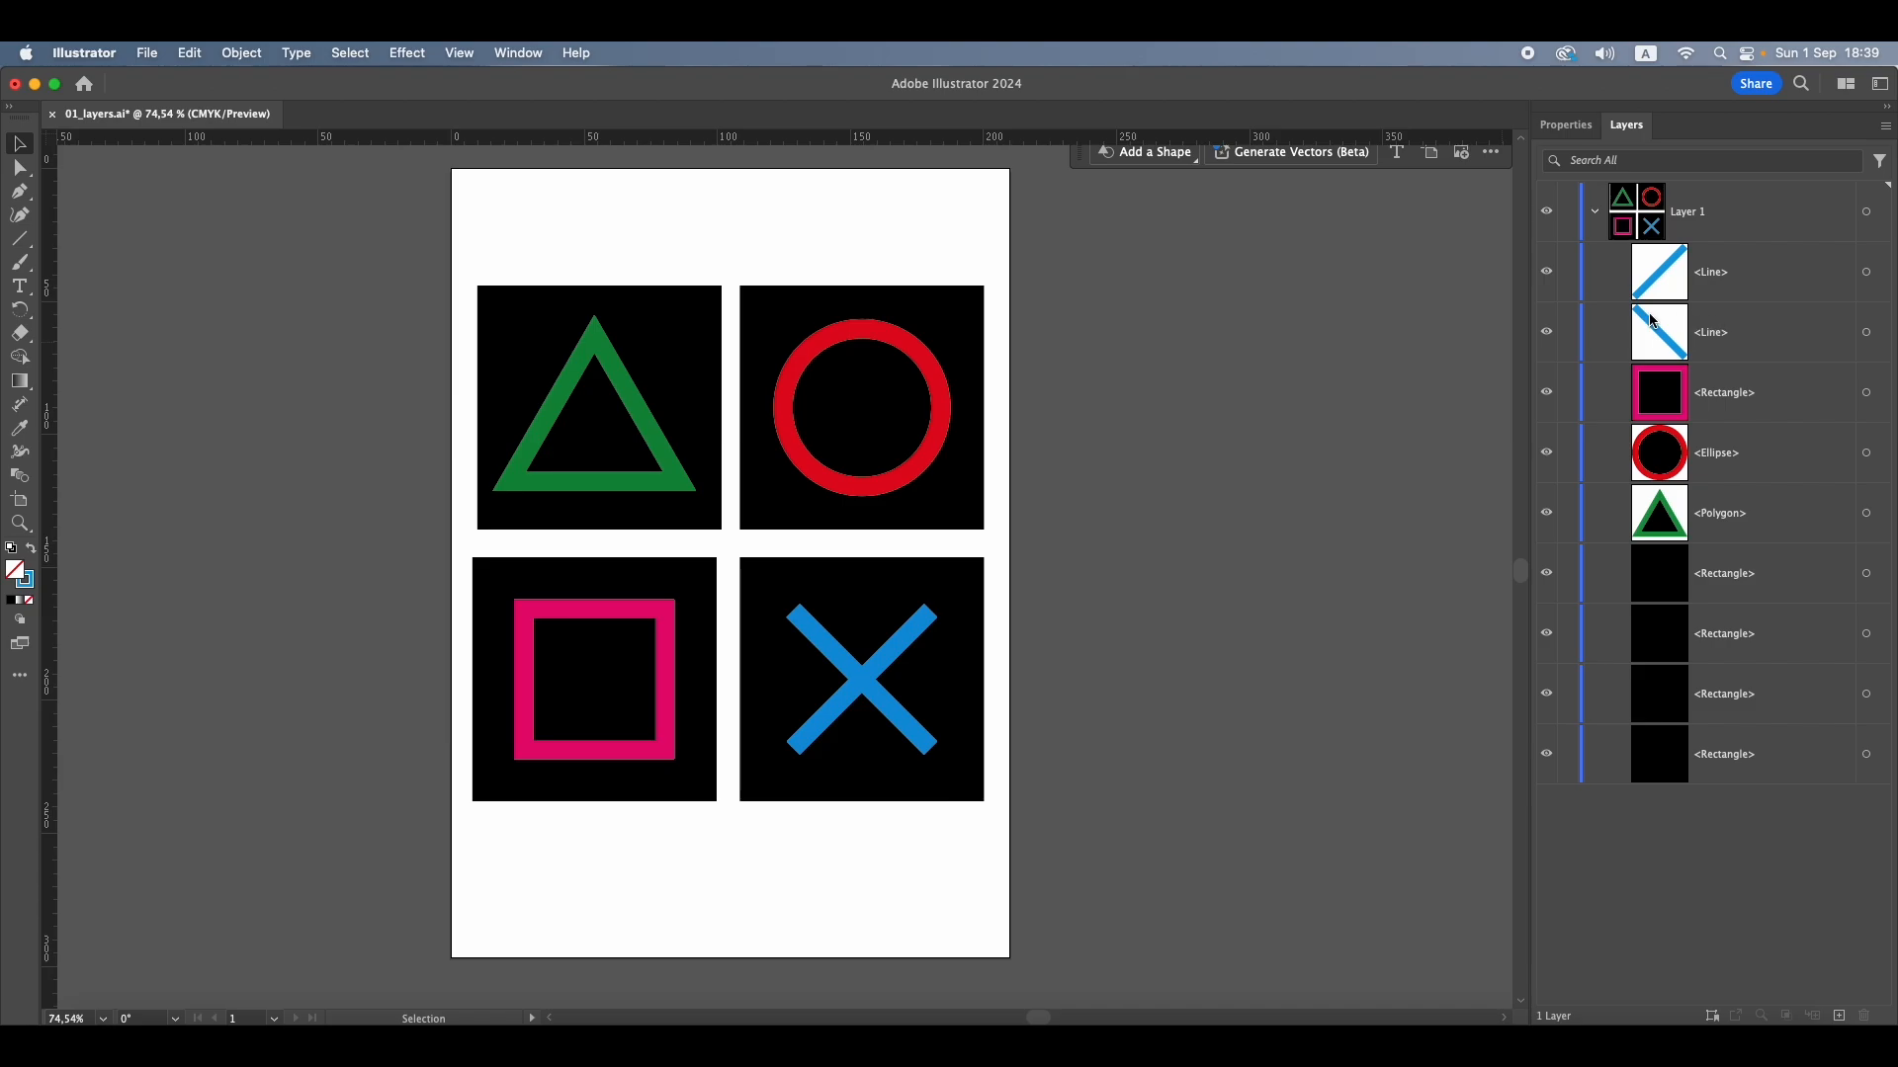
Target each Line entry of Layer 1 in turn, select both cross lines together on the artboard, and deselect them
left_click(1867, 275)
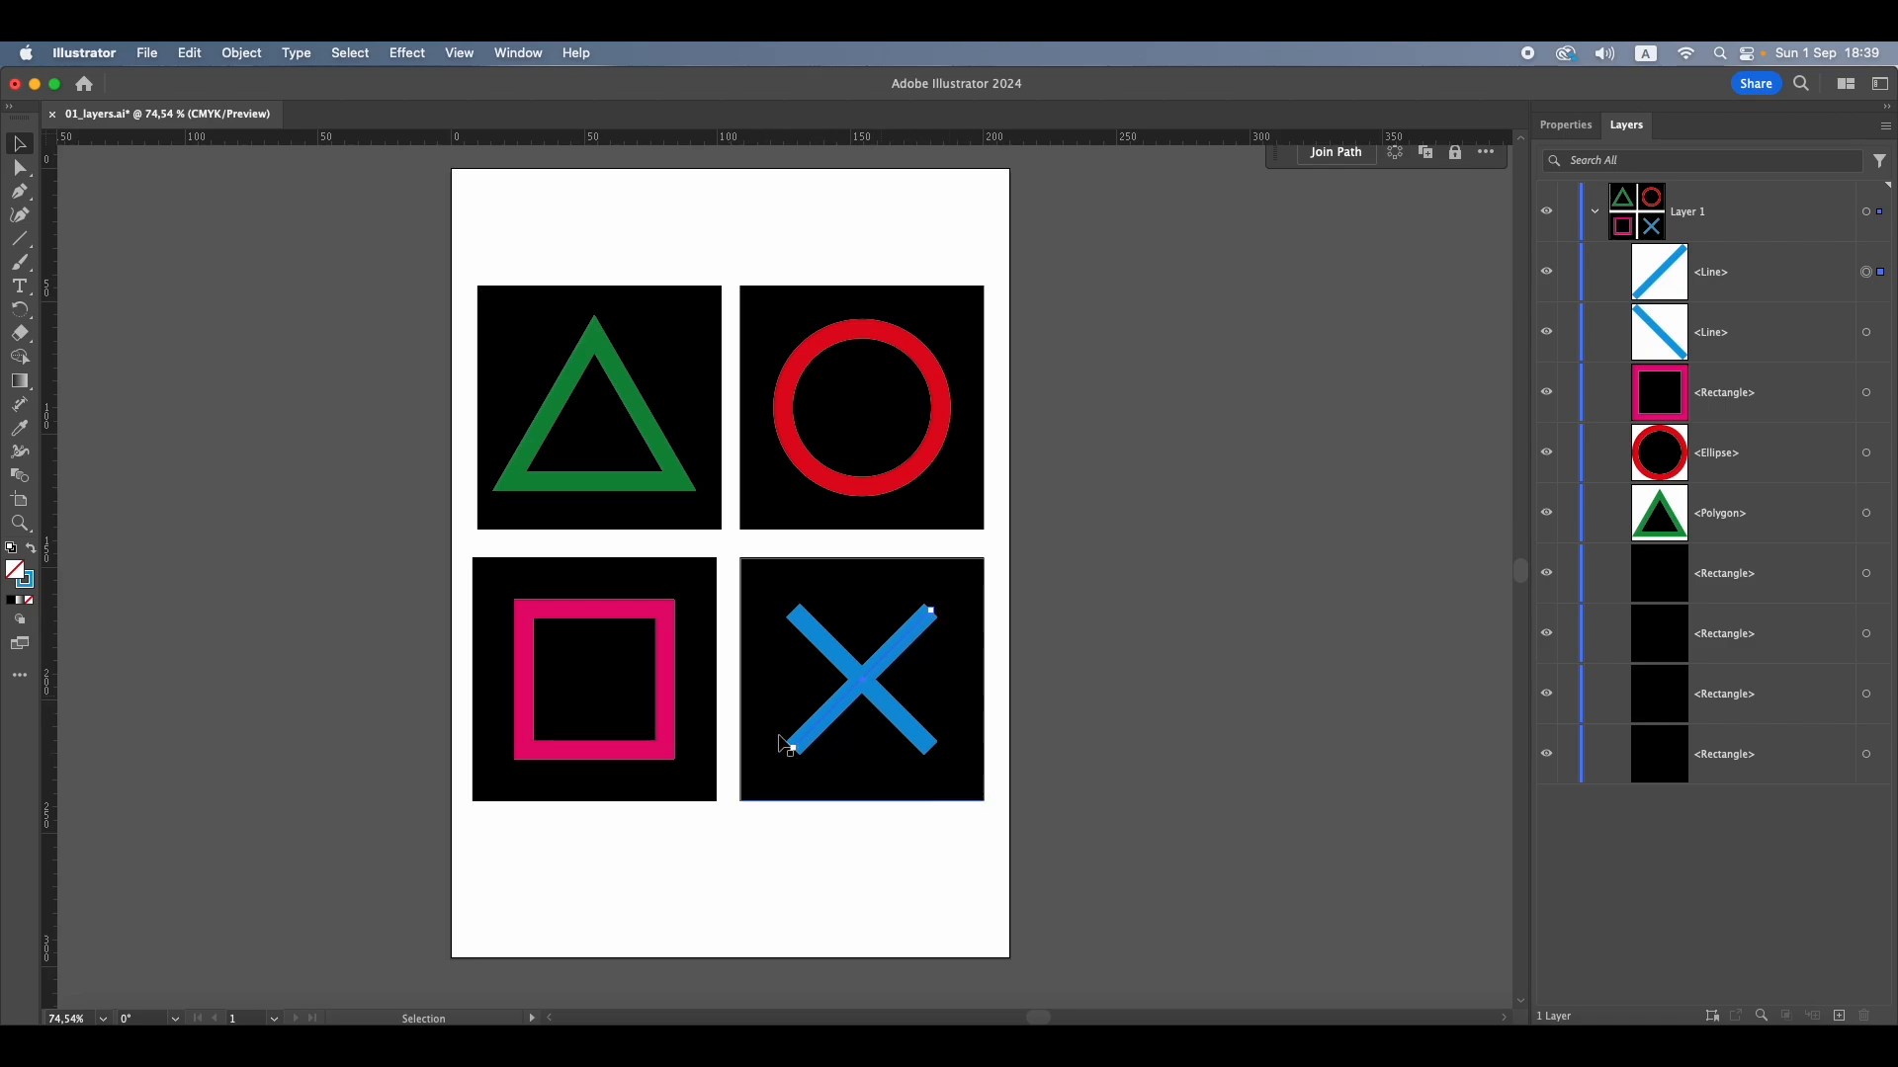
left_click(1866, 333)
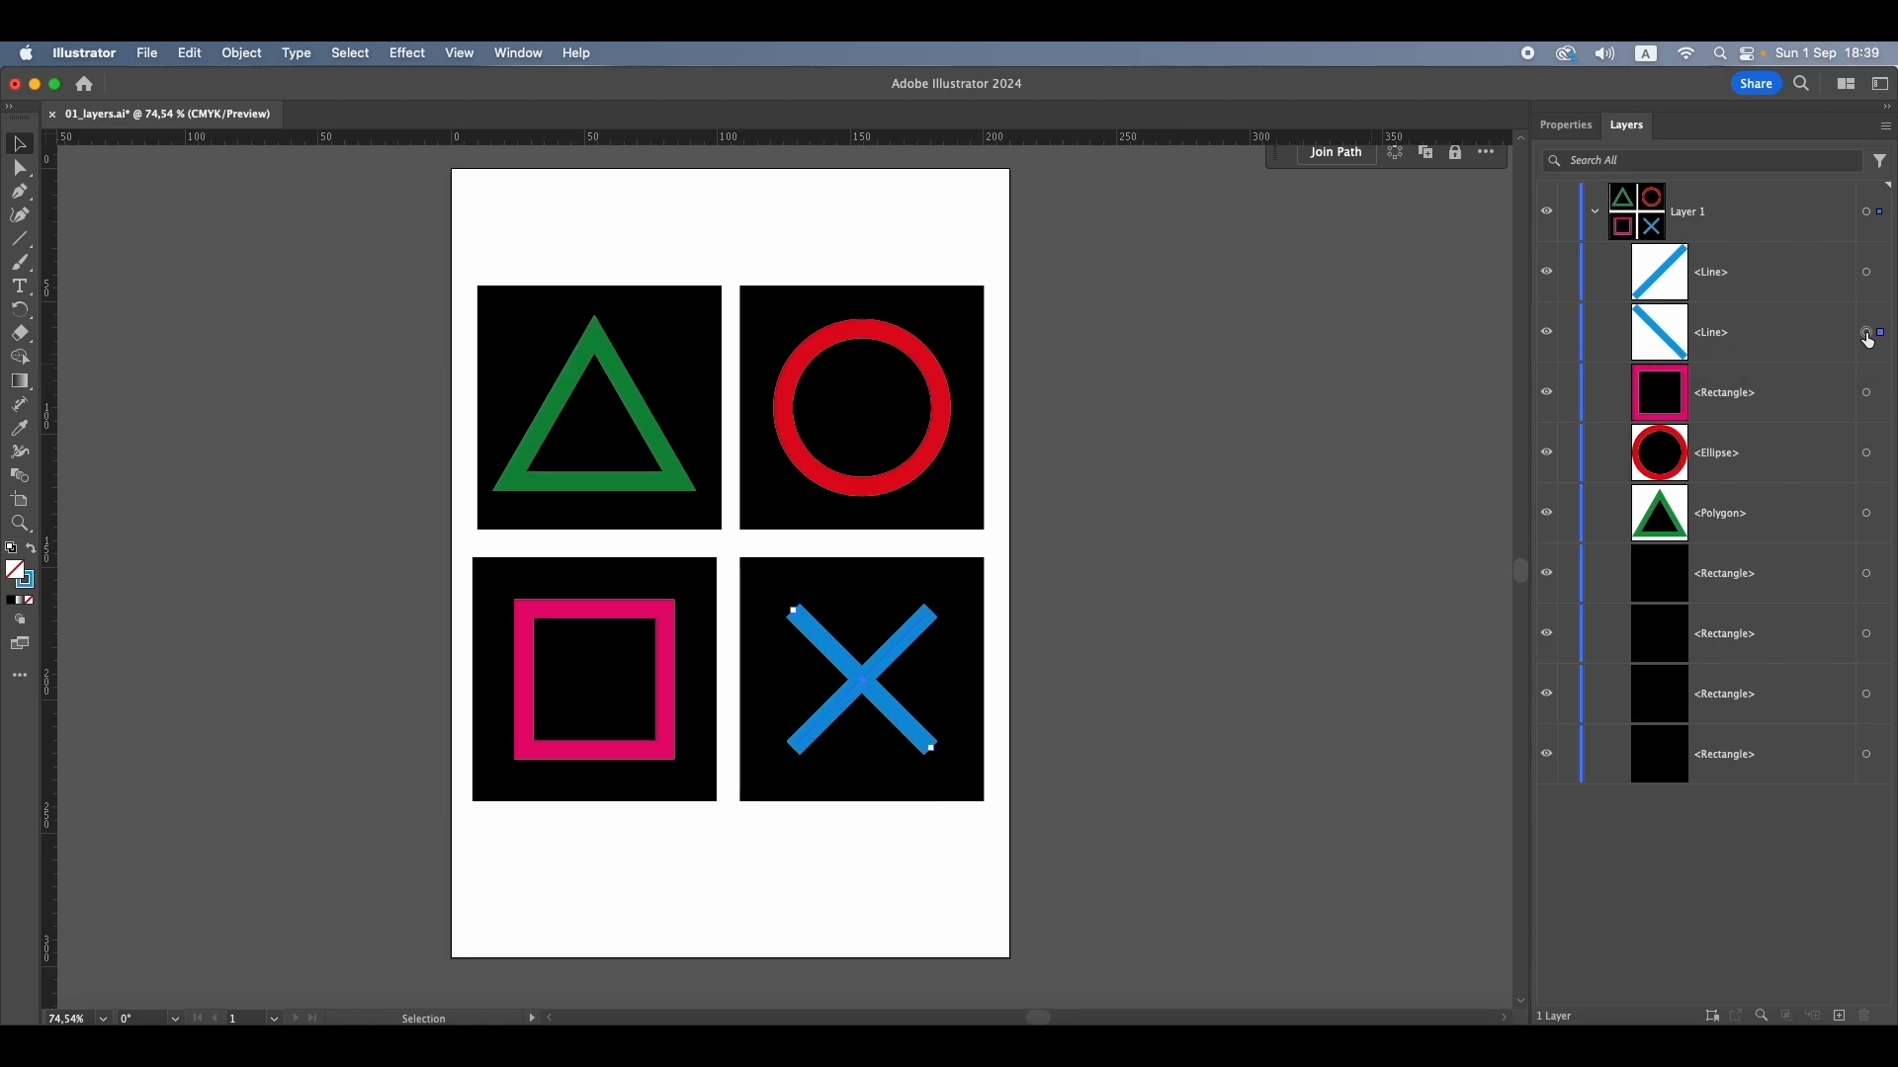
left_click(919, 630)
left_click(806, 624)
left_click(916, 636, "shift")
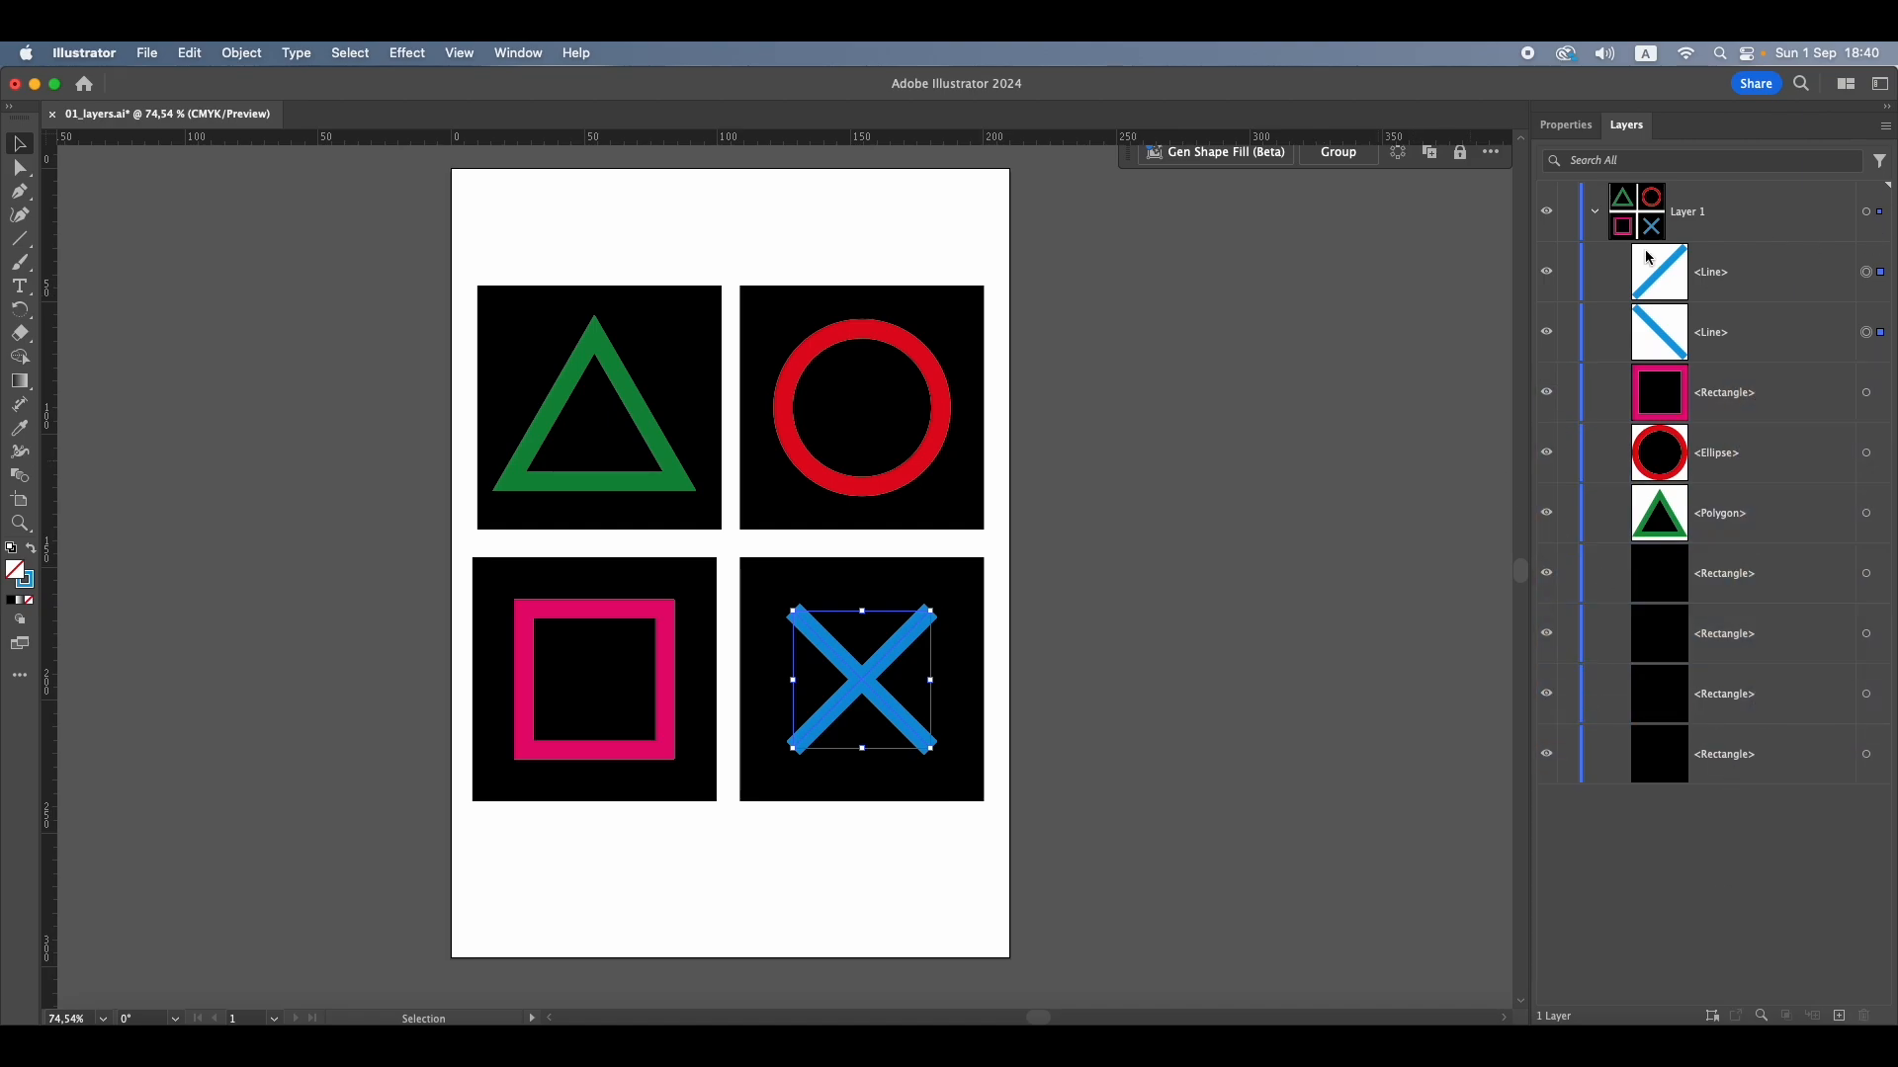
left_click(1398, 324)
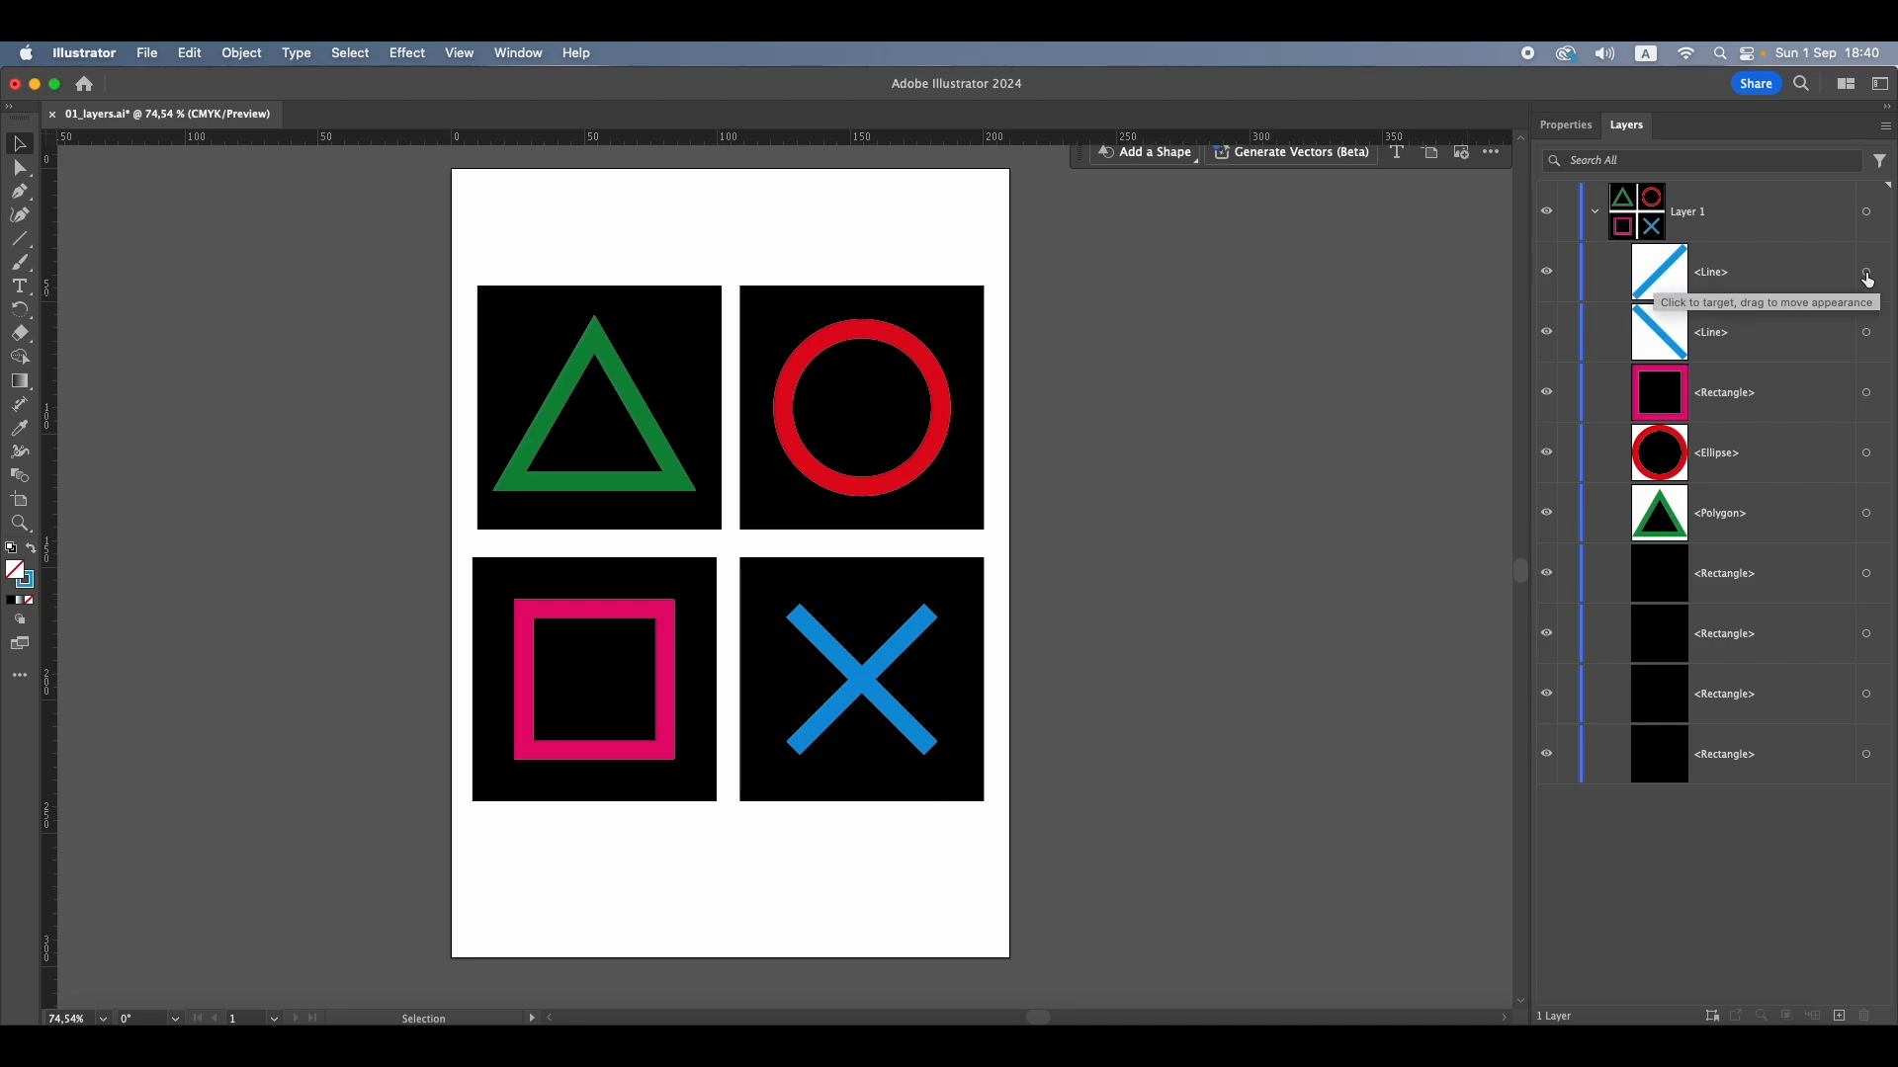
Group the two blue lines of the cross through their Layer 1 entries and deselect the group
left_click(1868, 278)
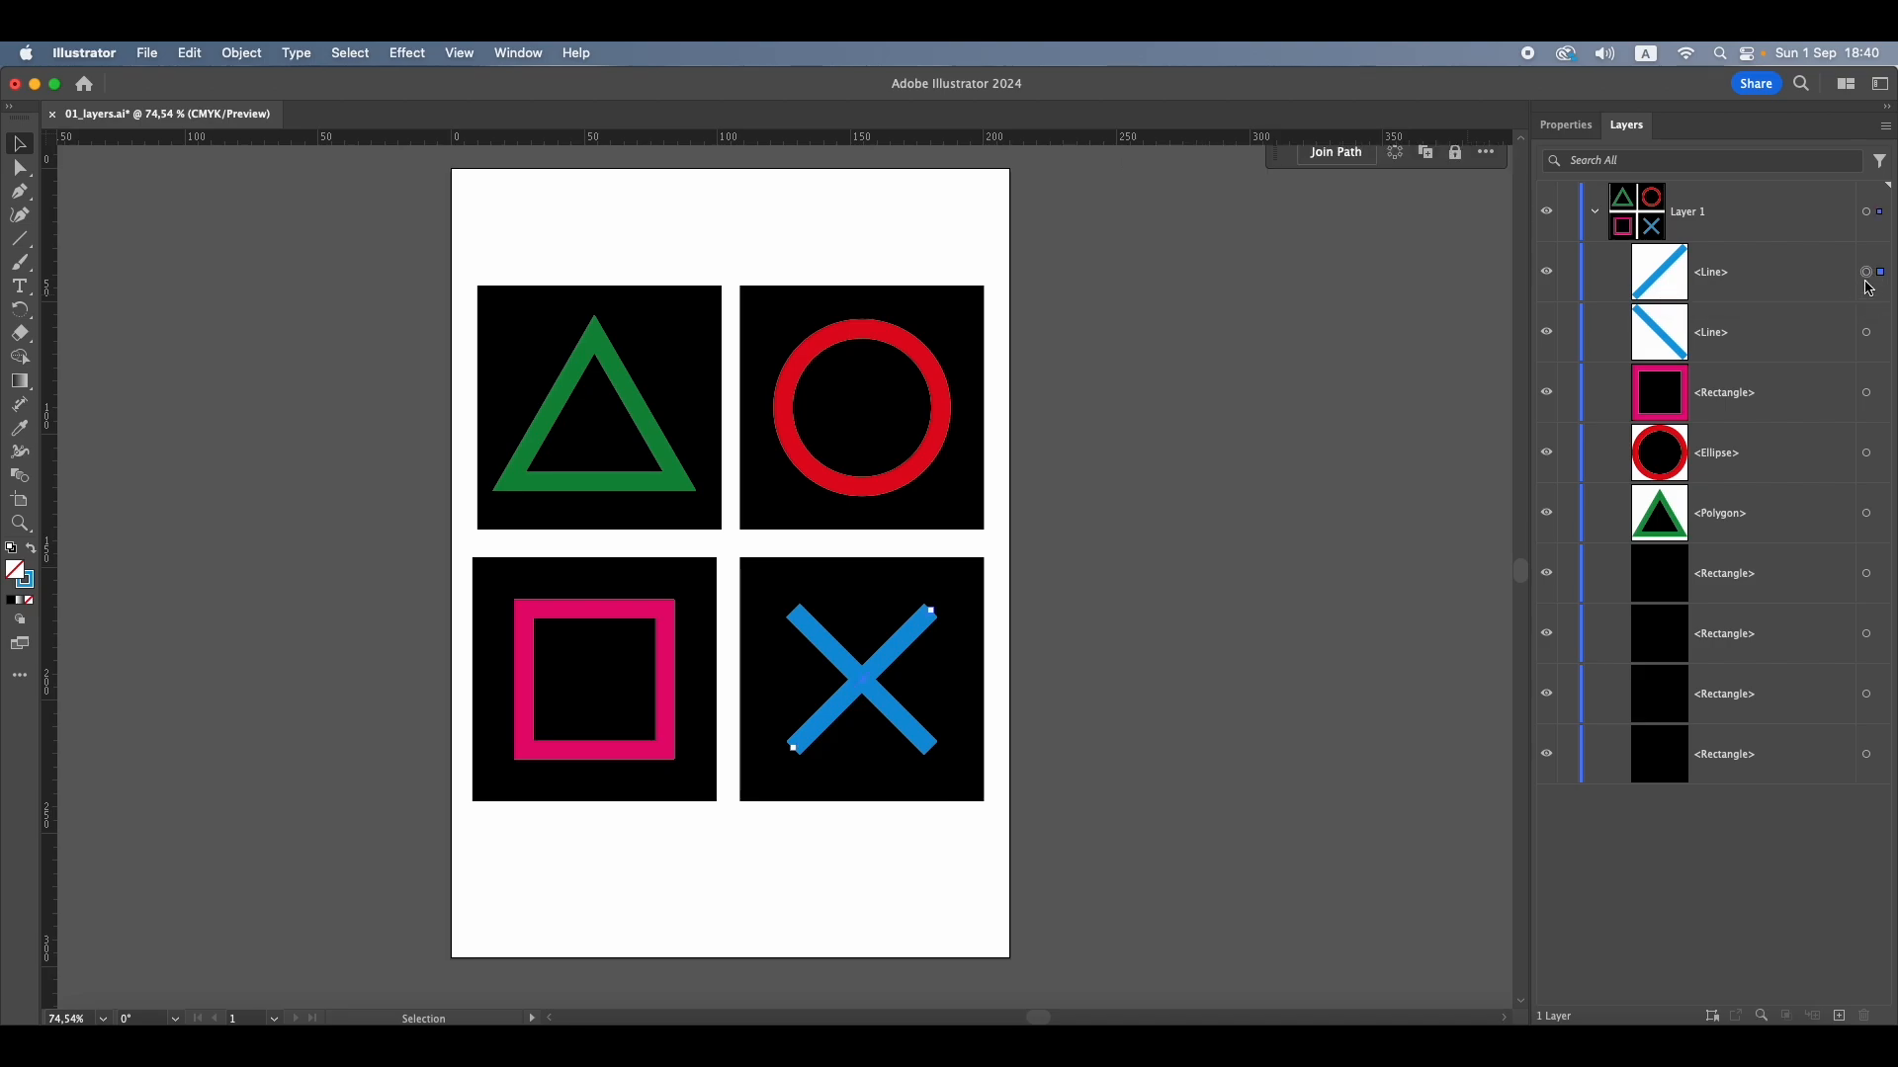
left_click(1867, 332, "shift")
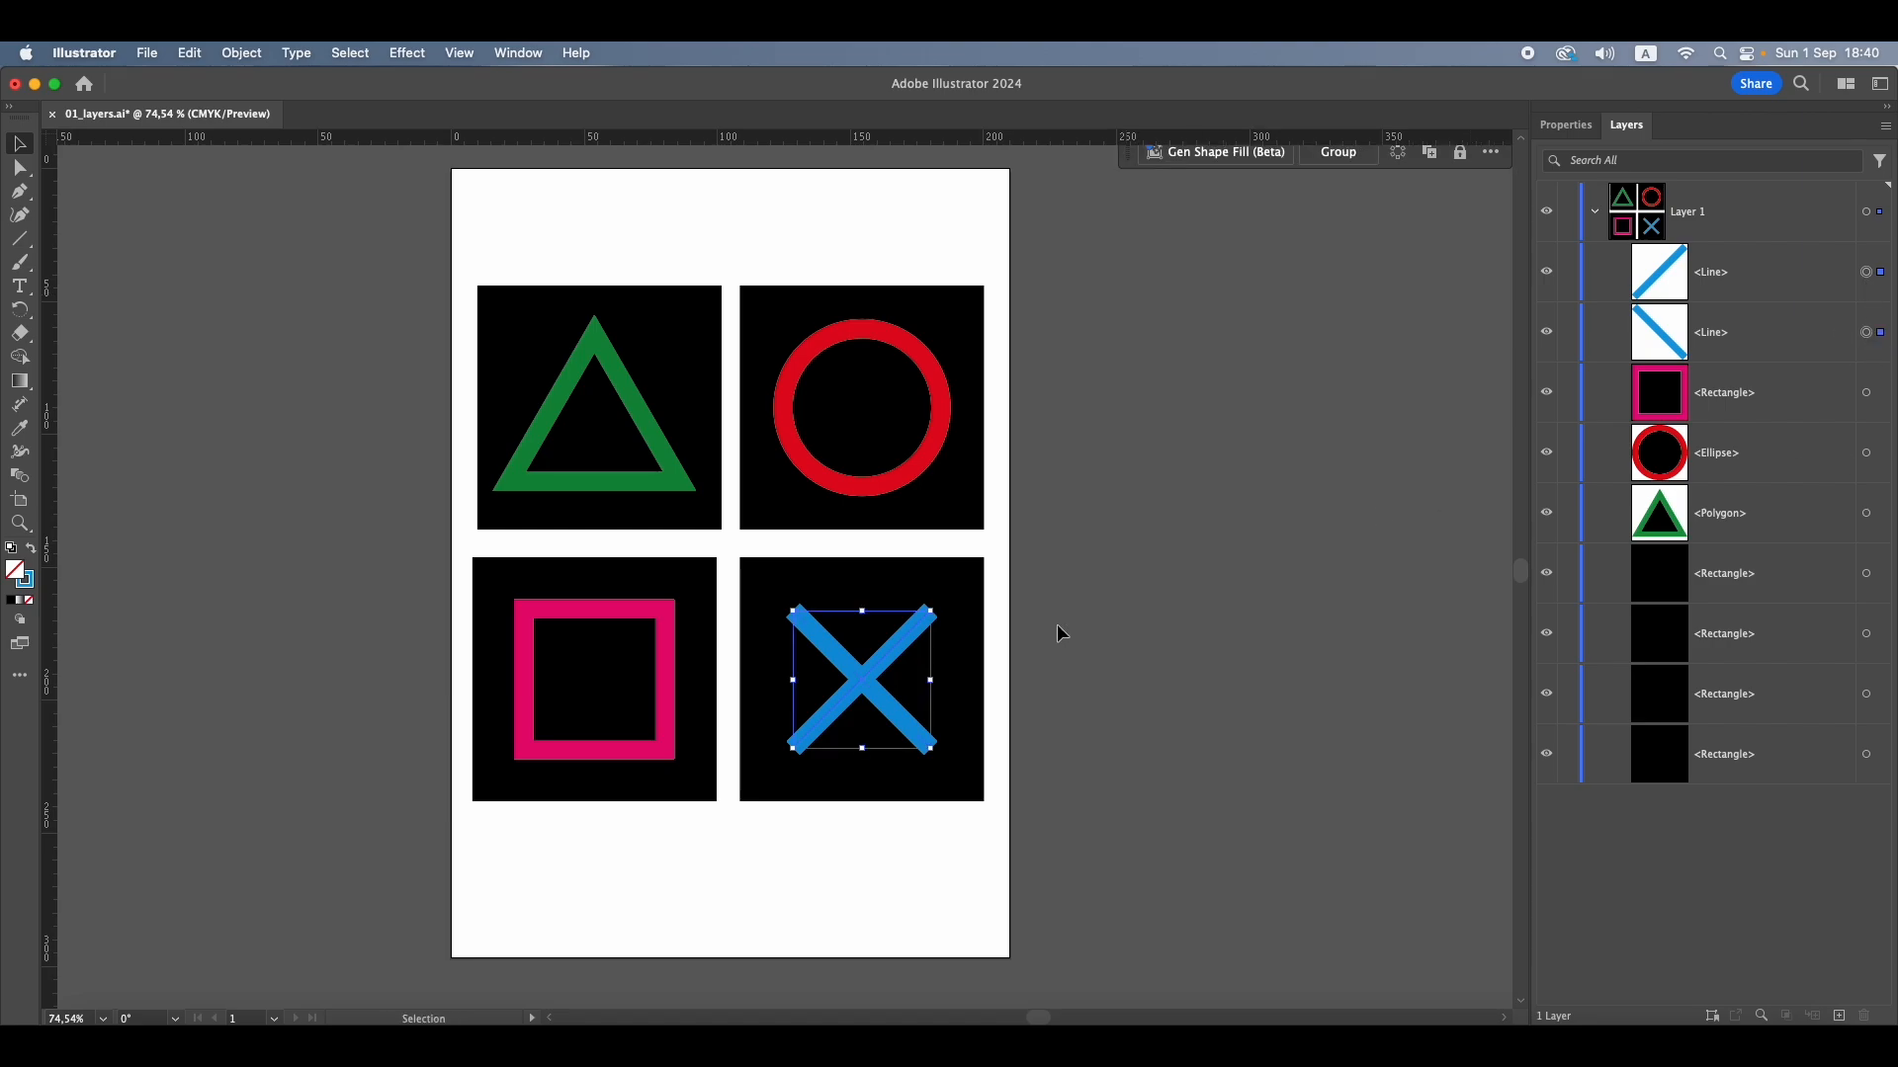
left_click(238, 55)
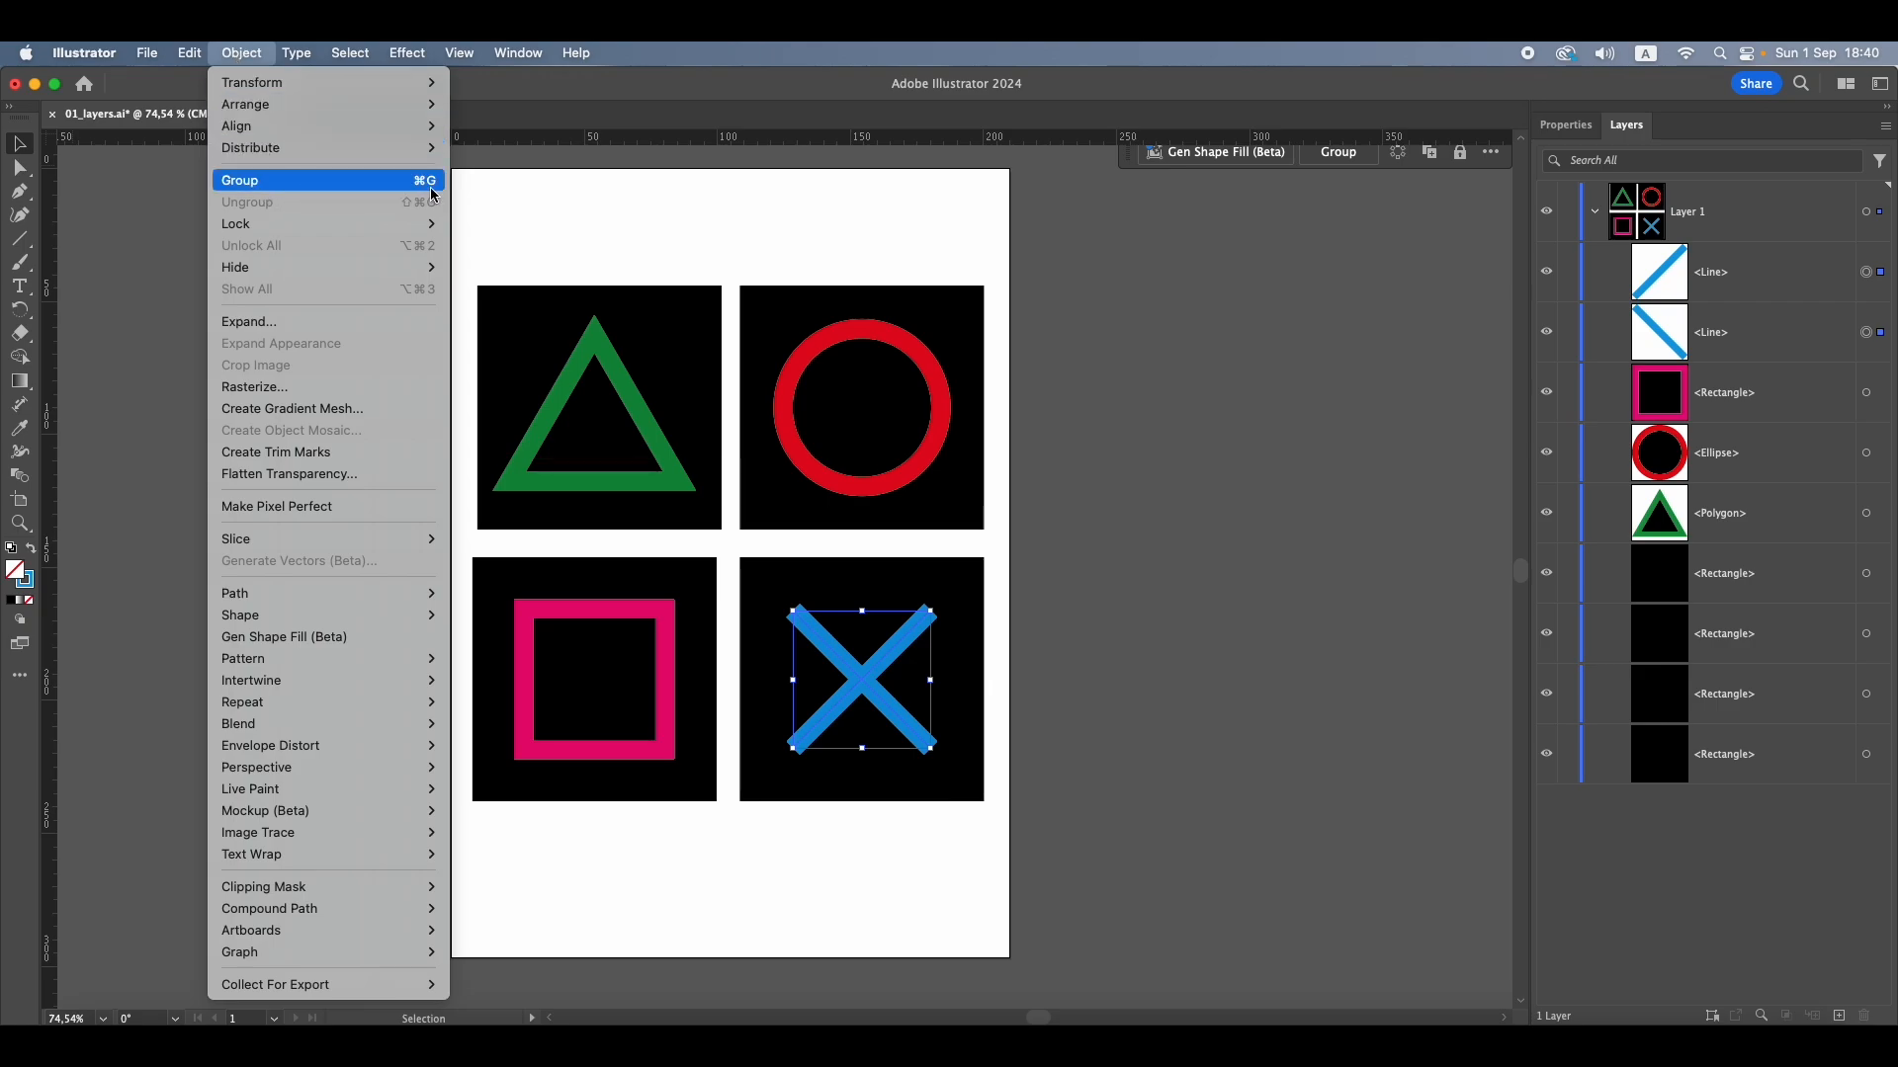
left_click(356, 188)
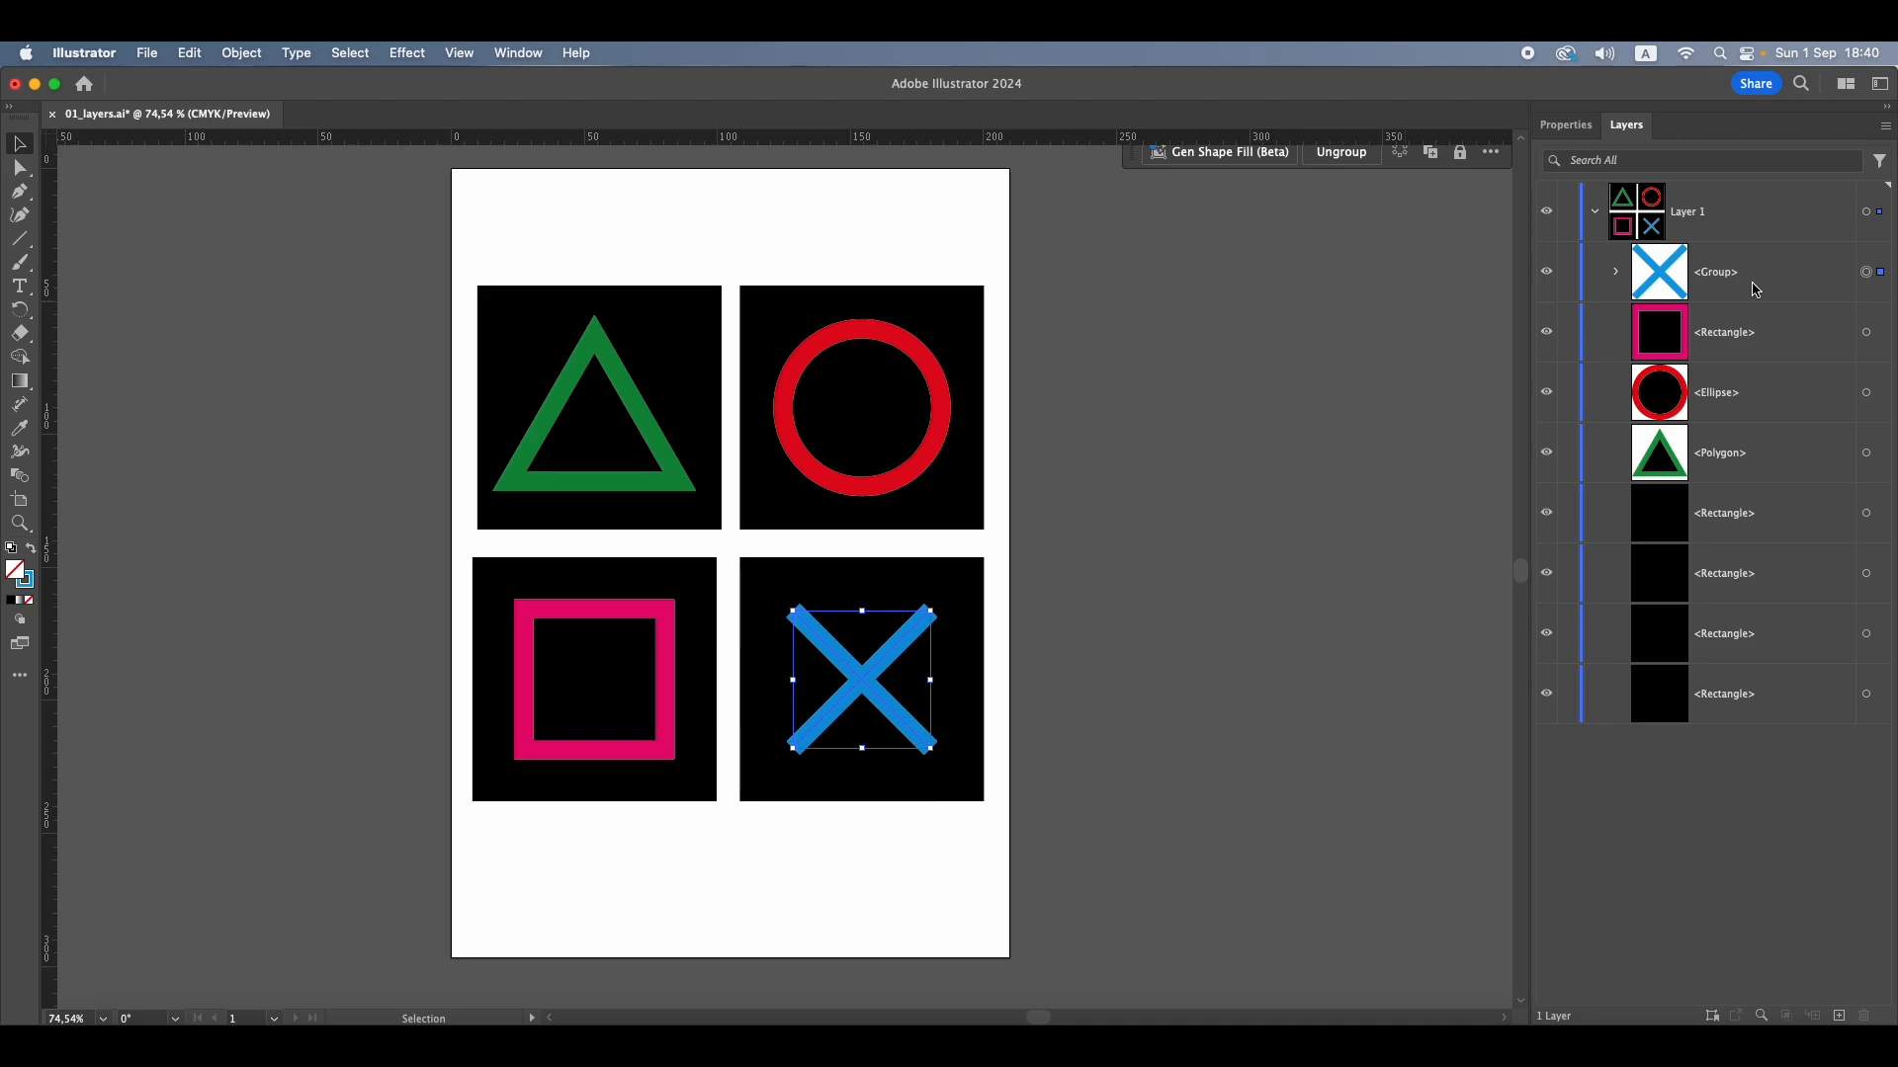
left_click(1208, 401)
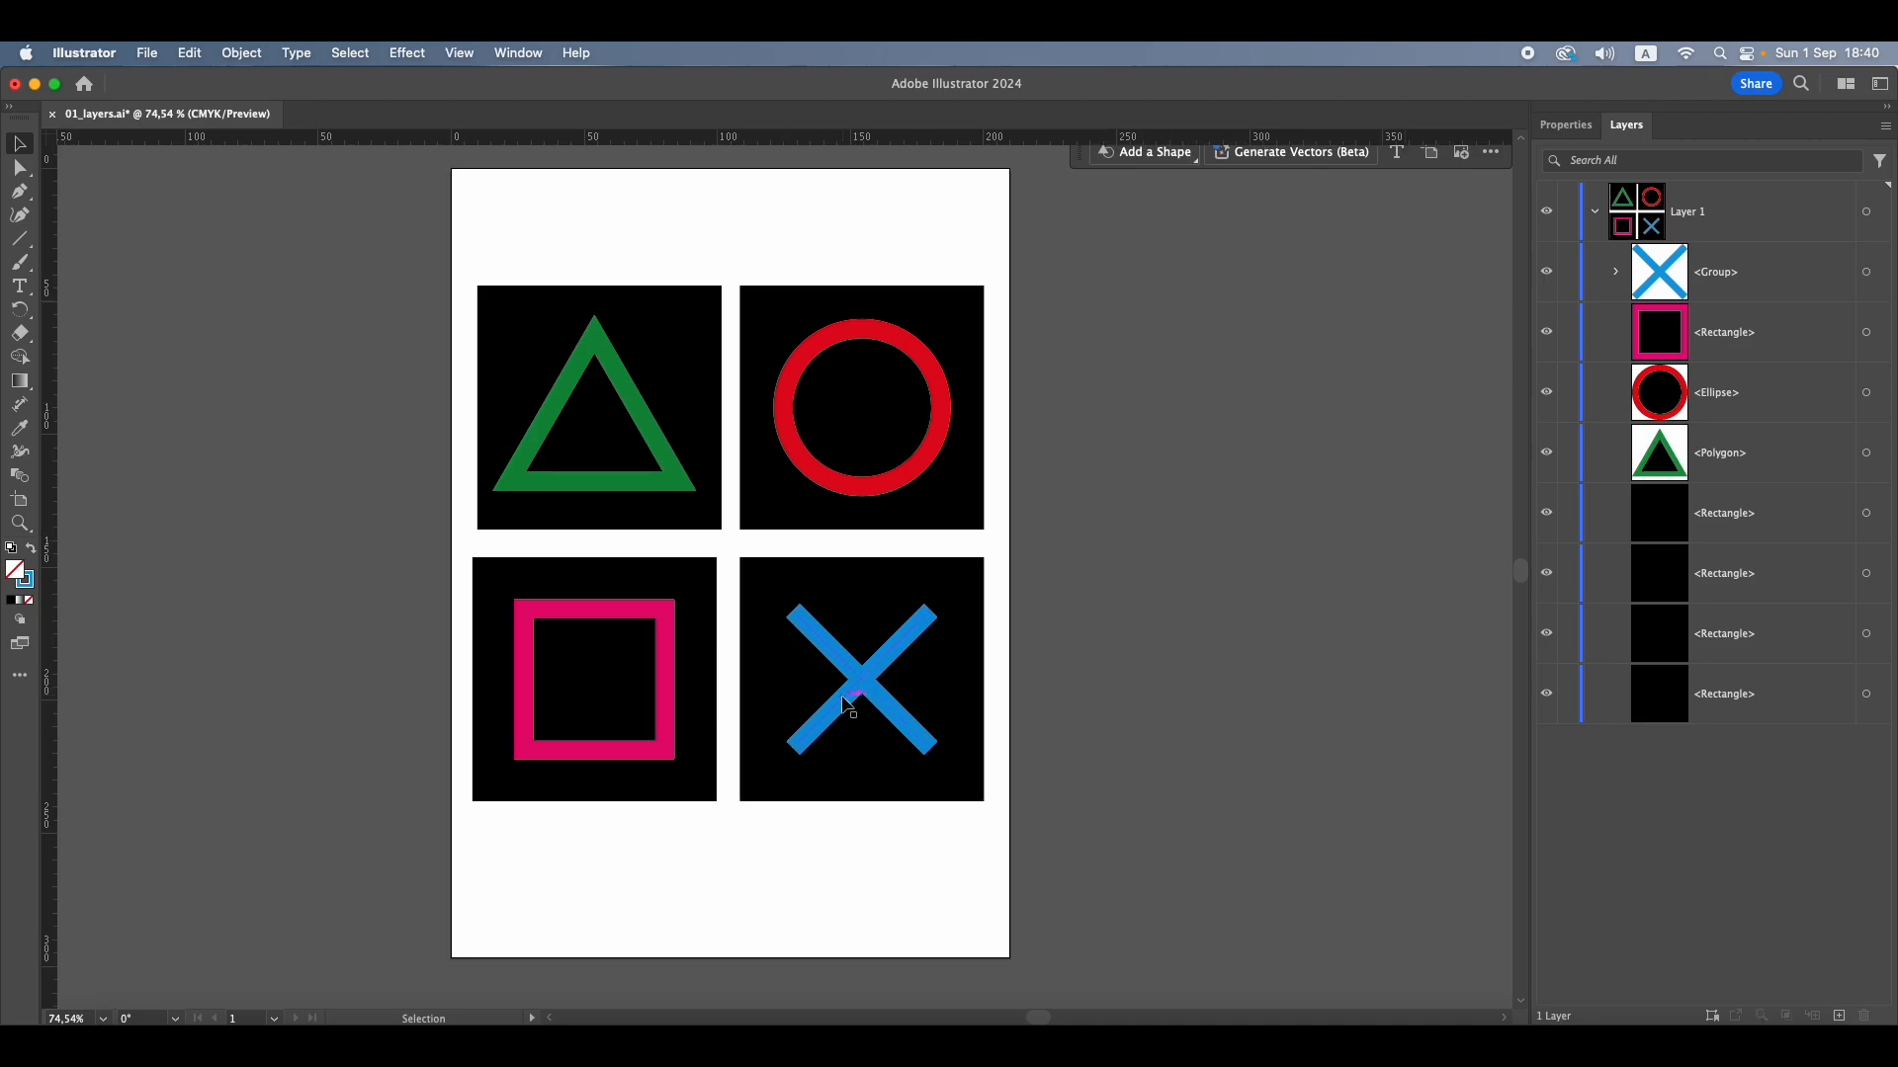
Shift the blue cross group as one object and the pink square slightly down within their black squares
mouse_move(846, 705)
left_mouse_down()
mouse_move(872, 732)
mouse_move(924, 685)
mouse_move(821, 737)
mouse_move(848, 708)
left_mouse_up()
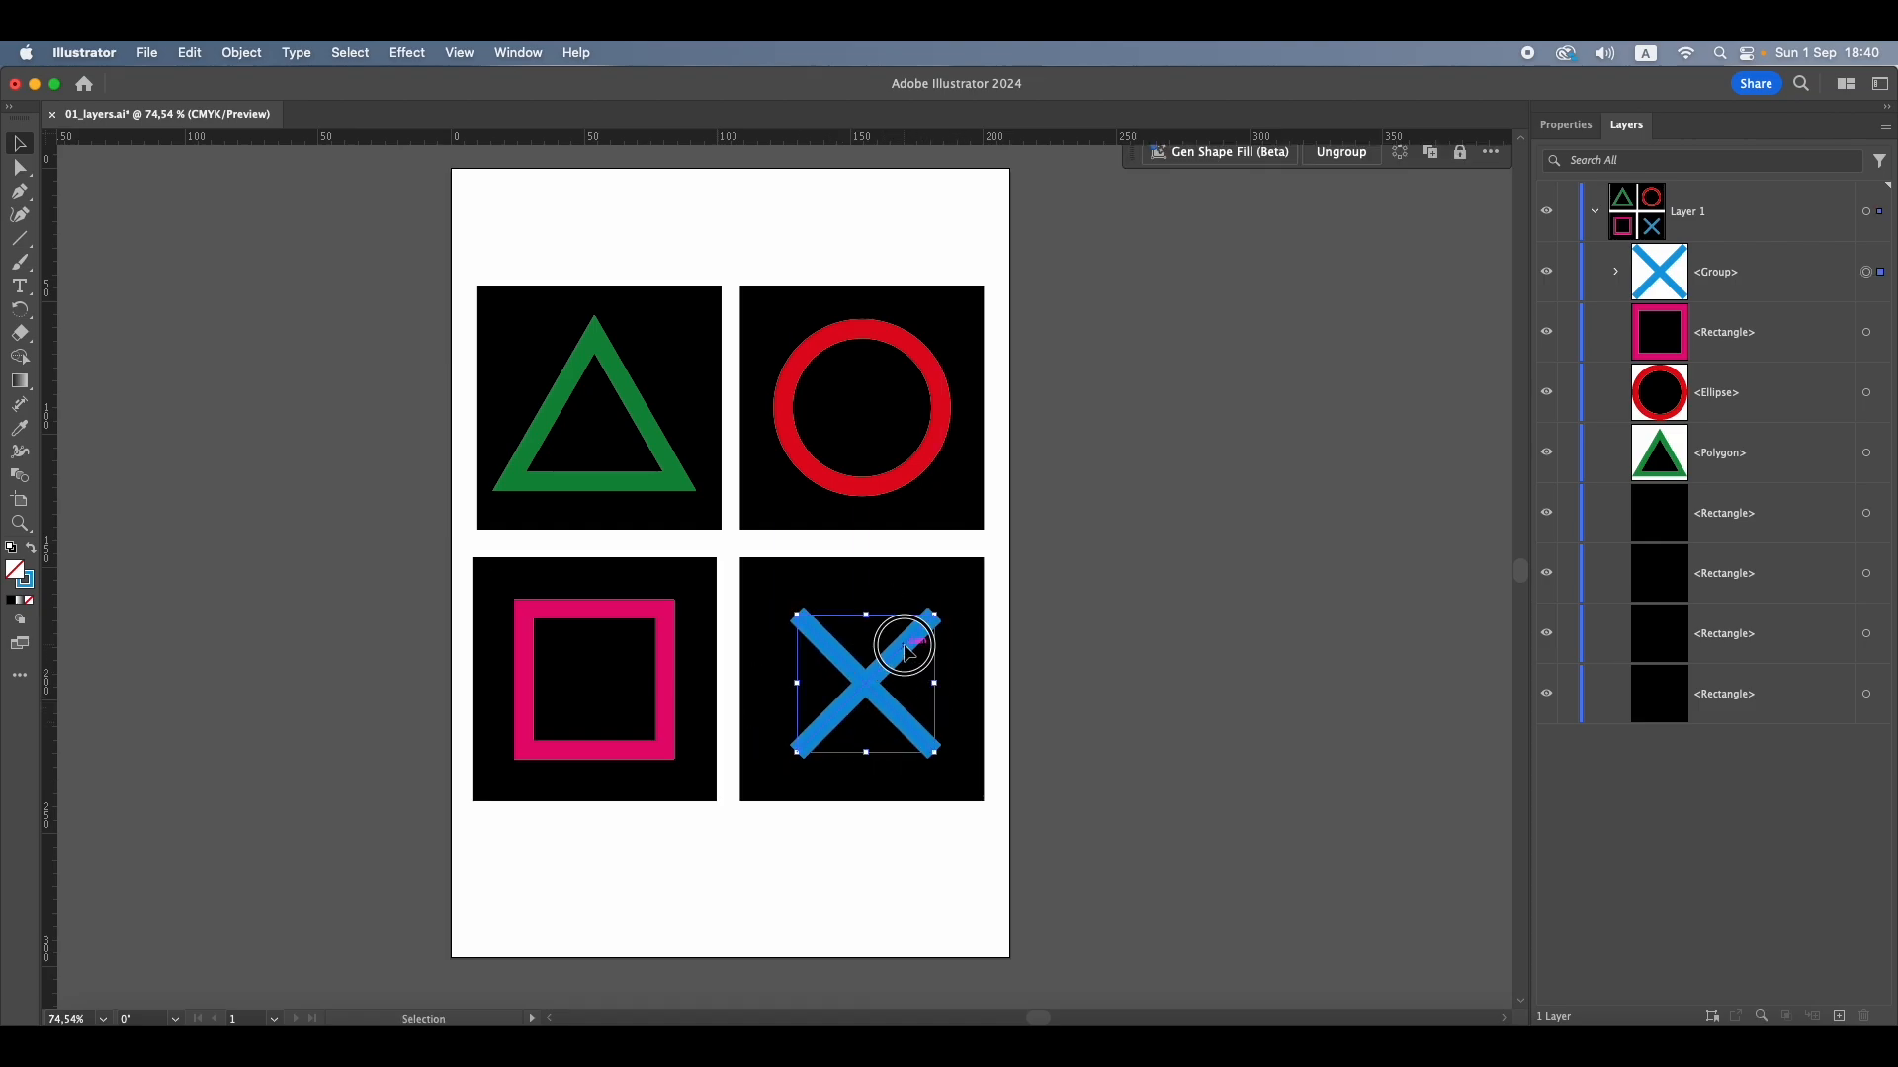
left_click_drag(910, 650, 903, 649)
left_click(847, 410)
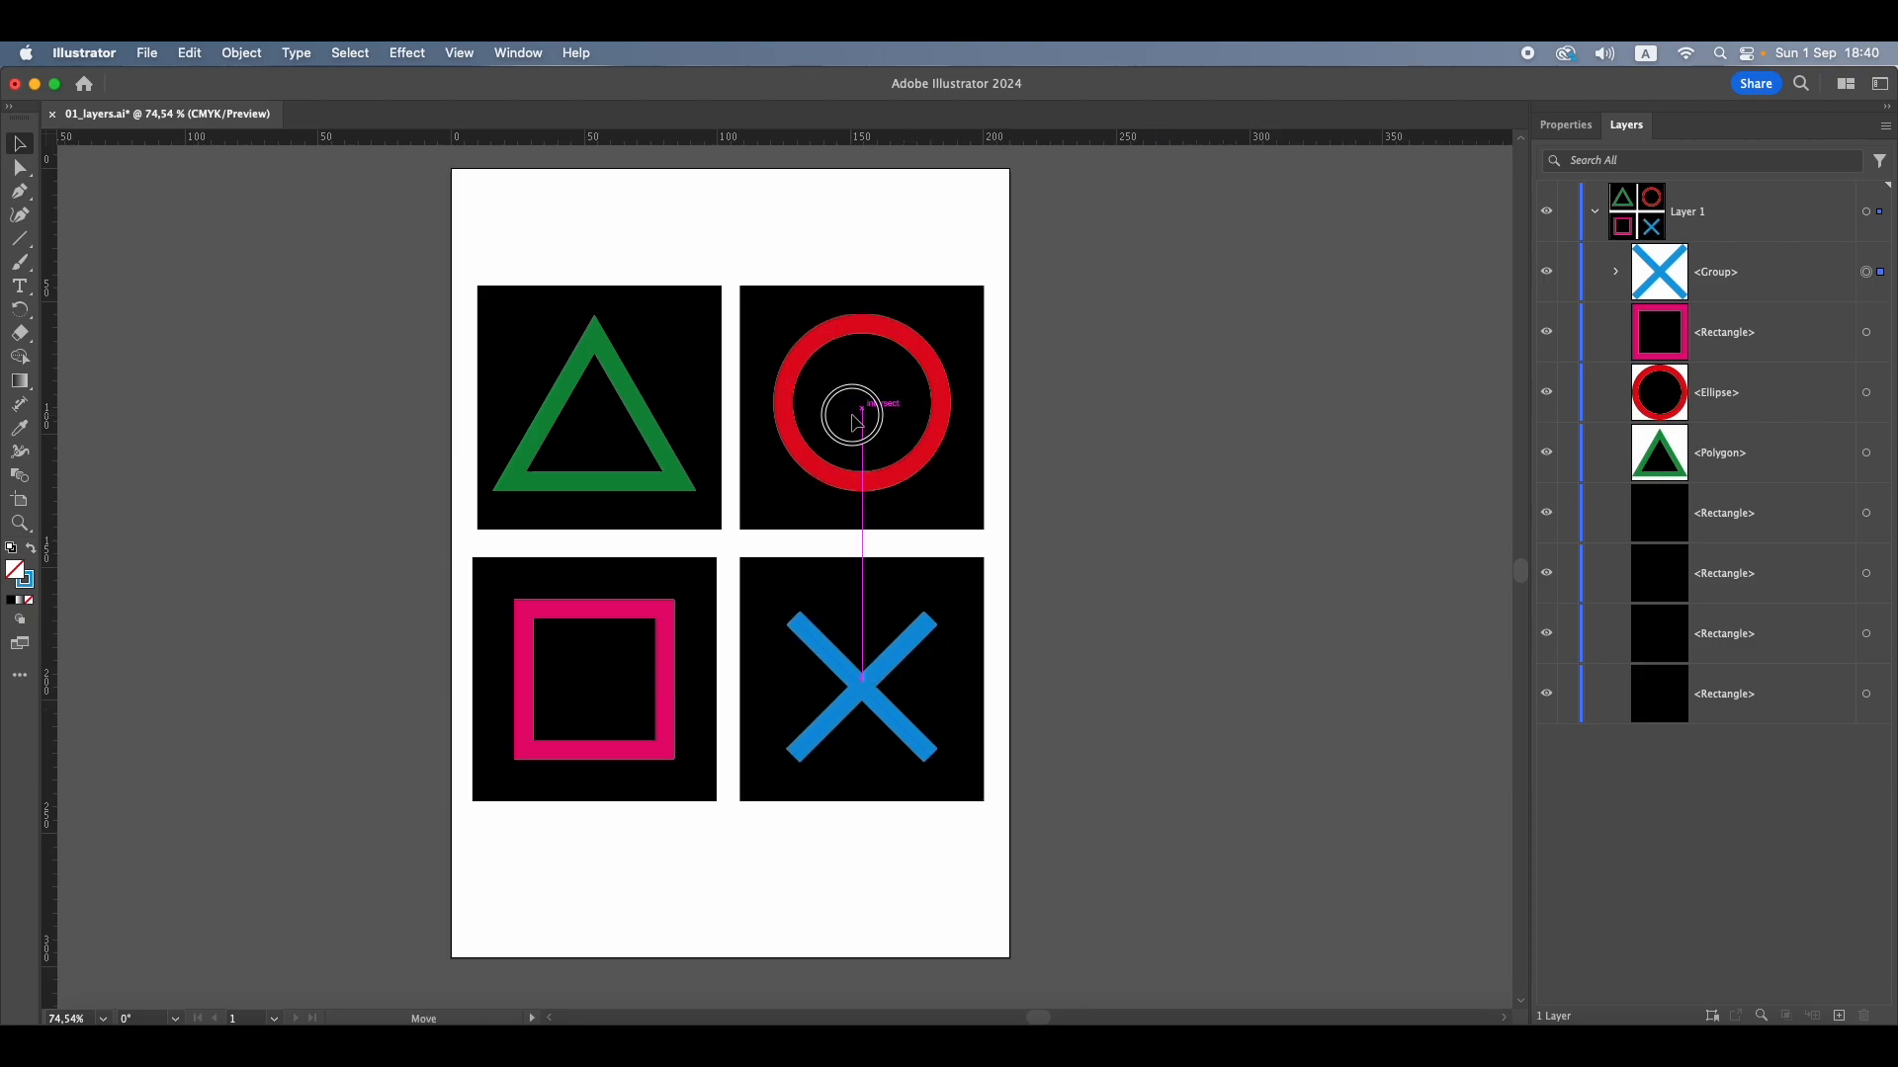
left_click(572, 425)
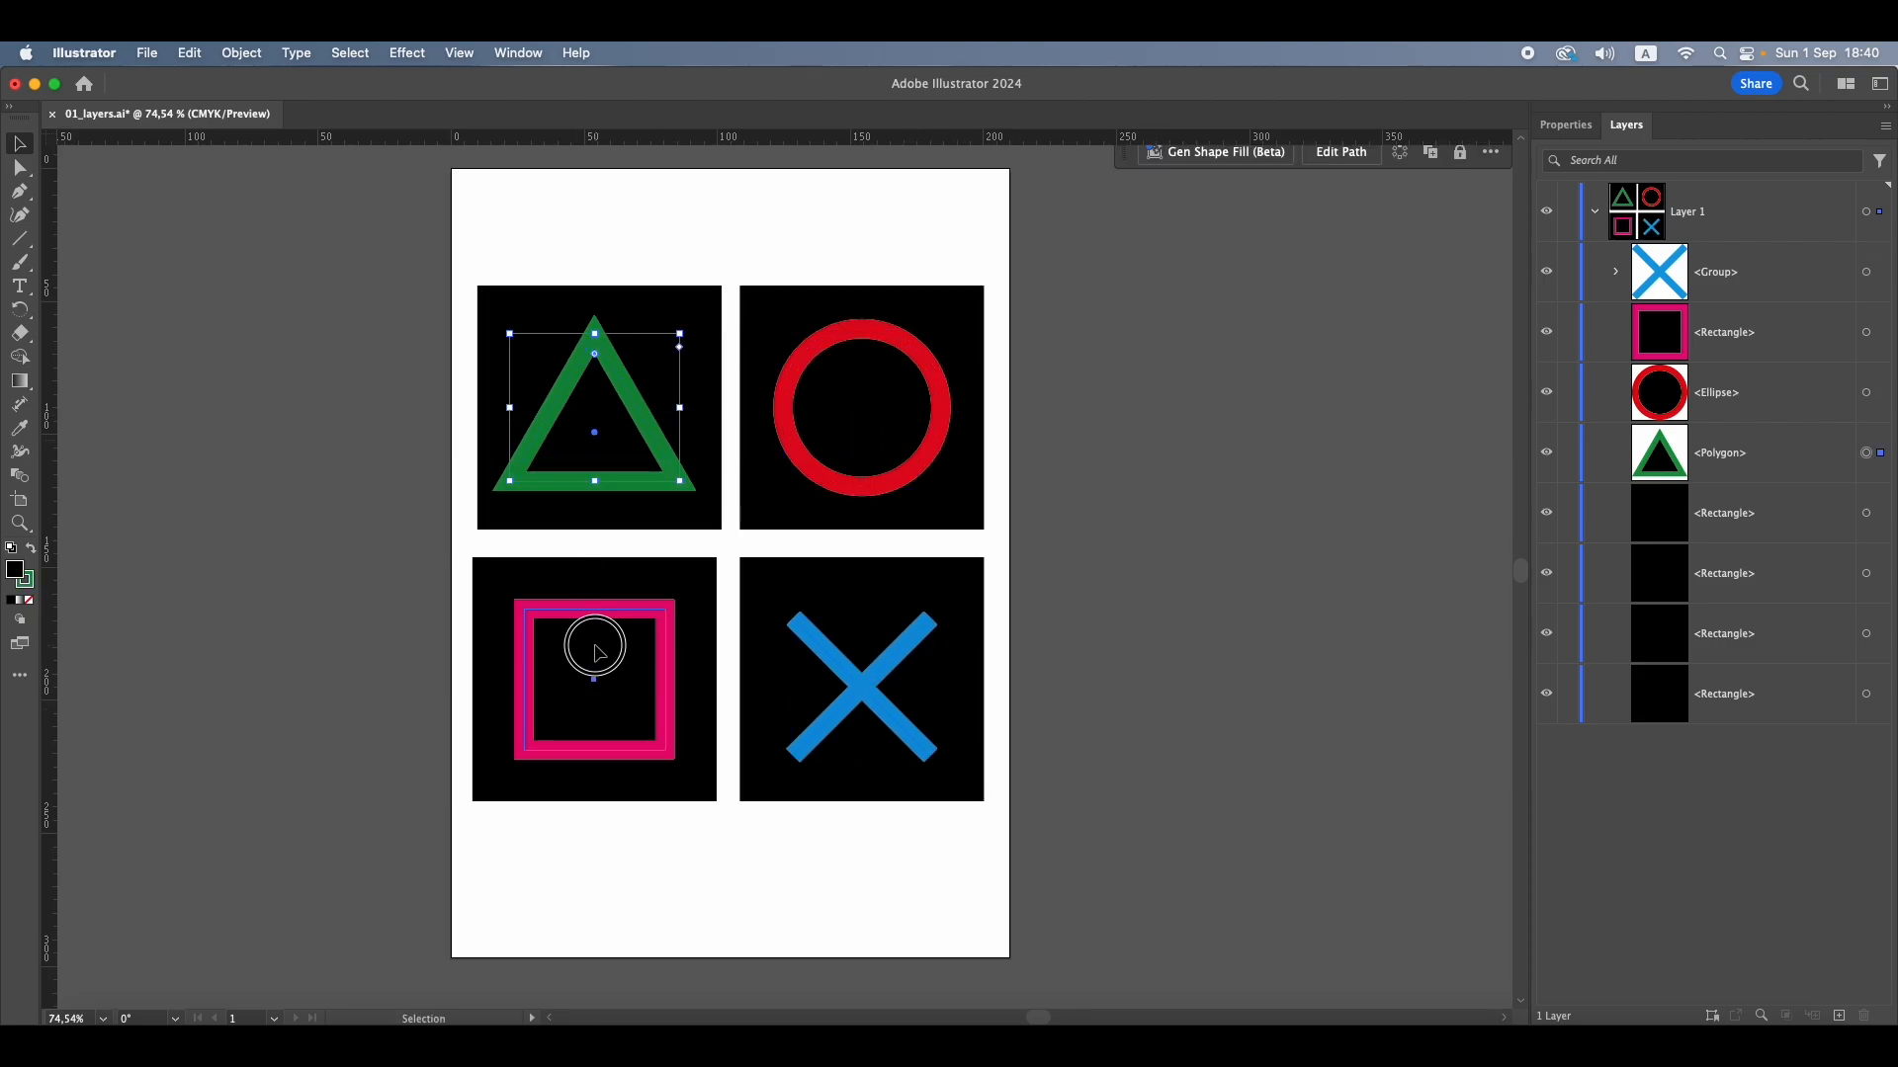
left_click(665, 663)
left_click_drag(899, 652, 902, 658)
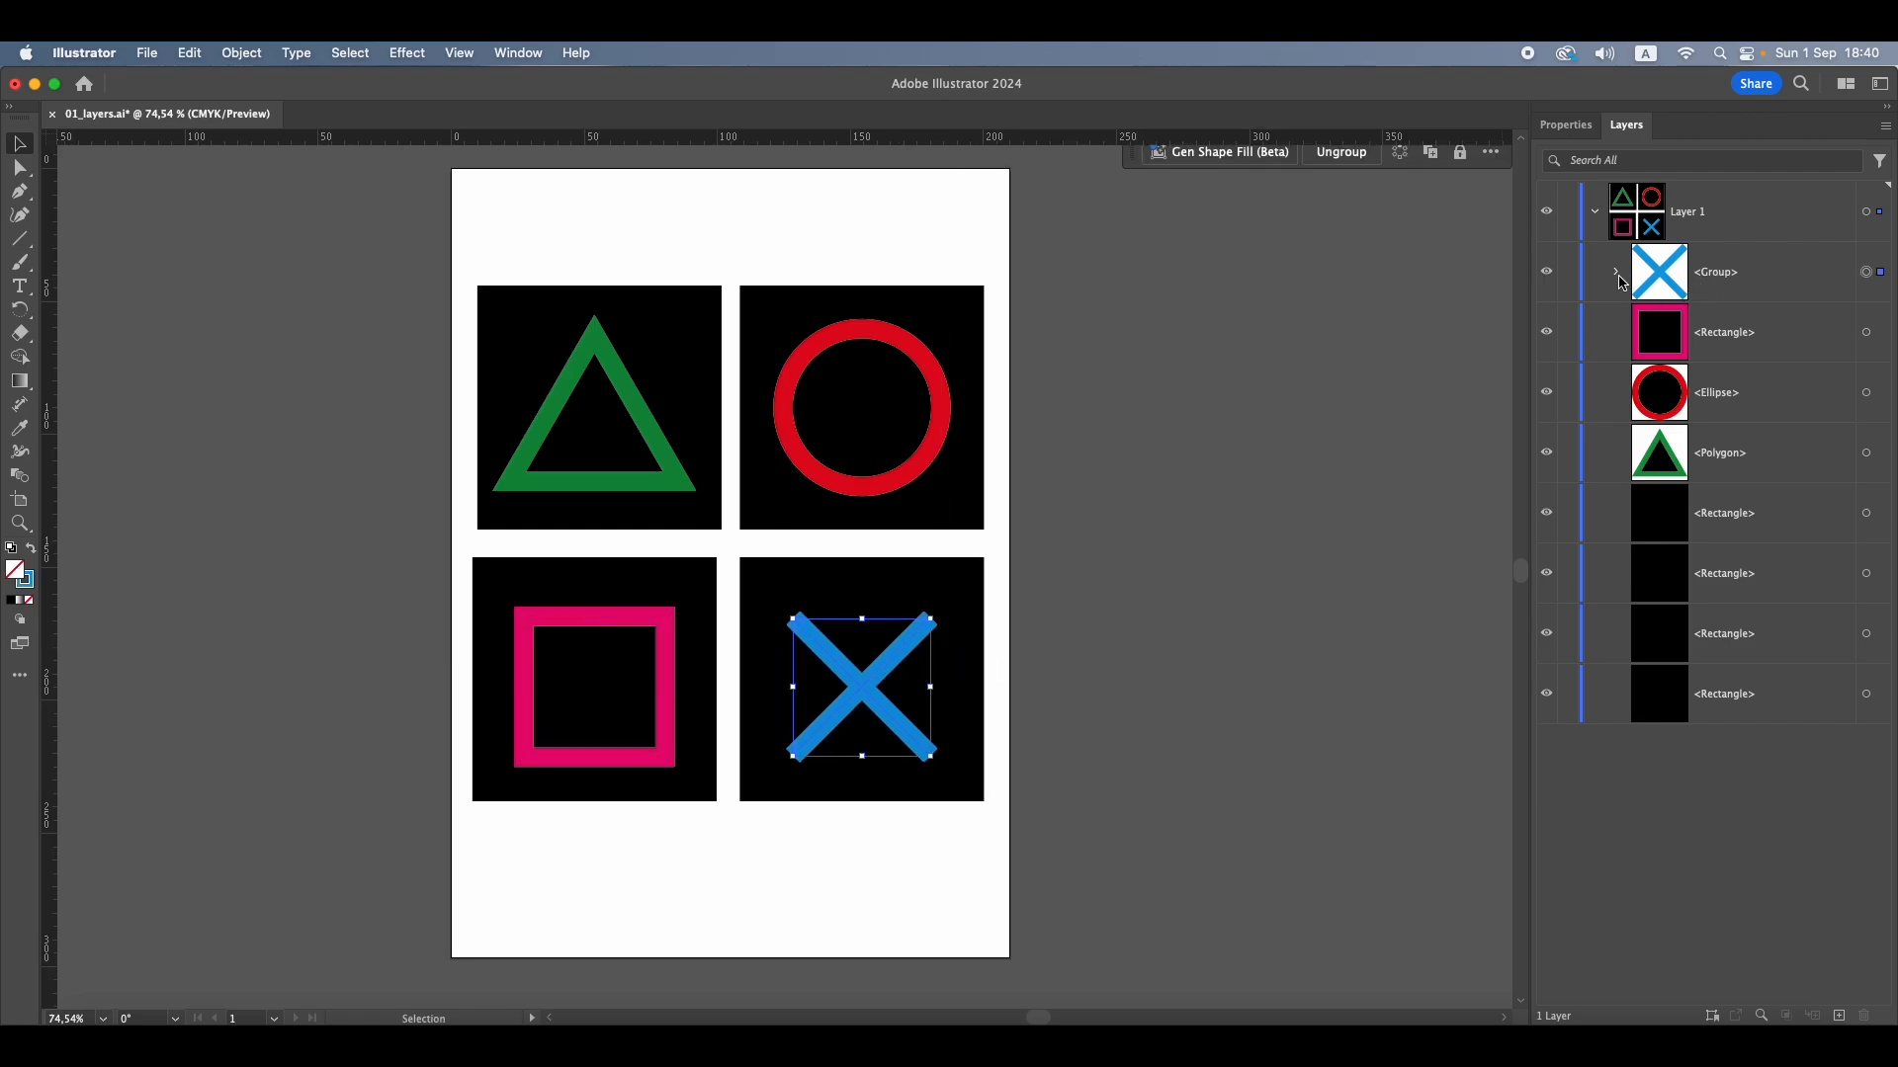
Collapse and re-expand Layer 1, and expand the cross's Group entry to examine the lines it contains
left_click(1597, 213)
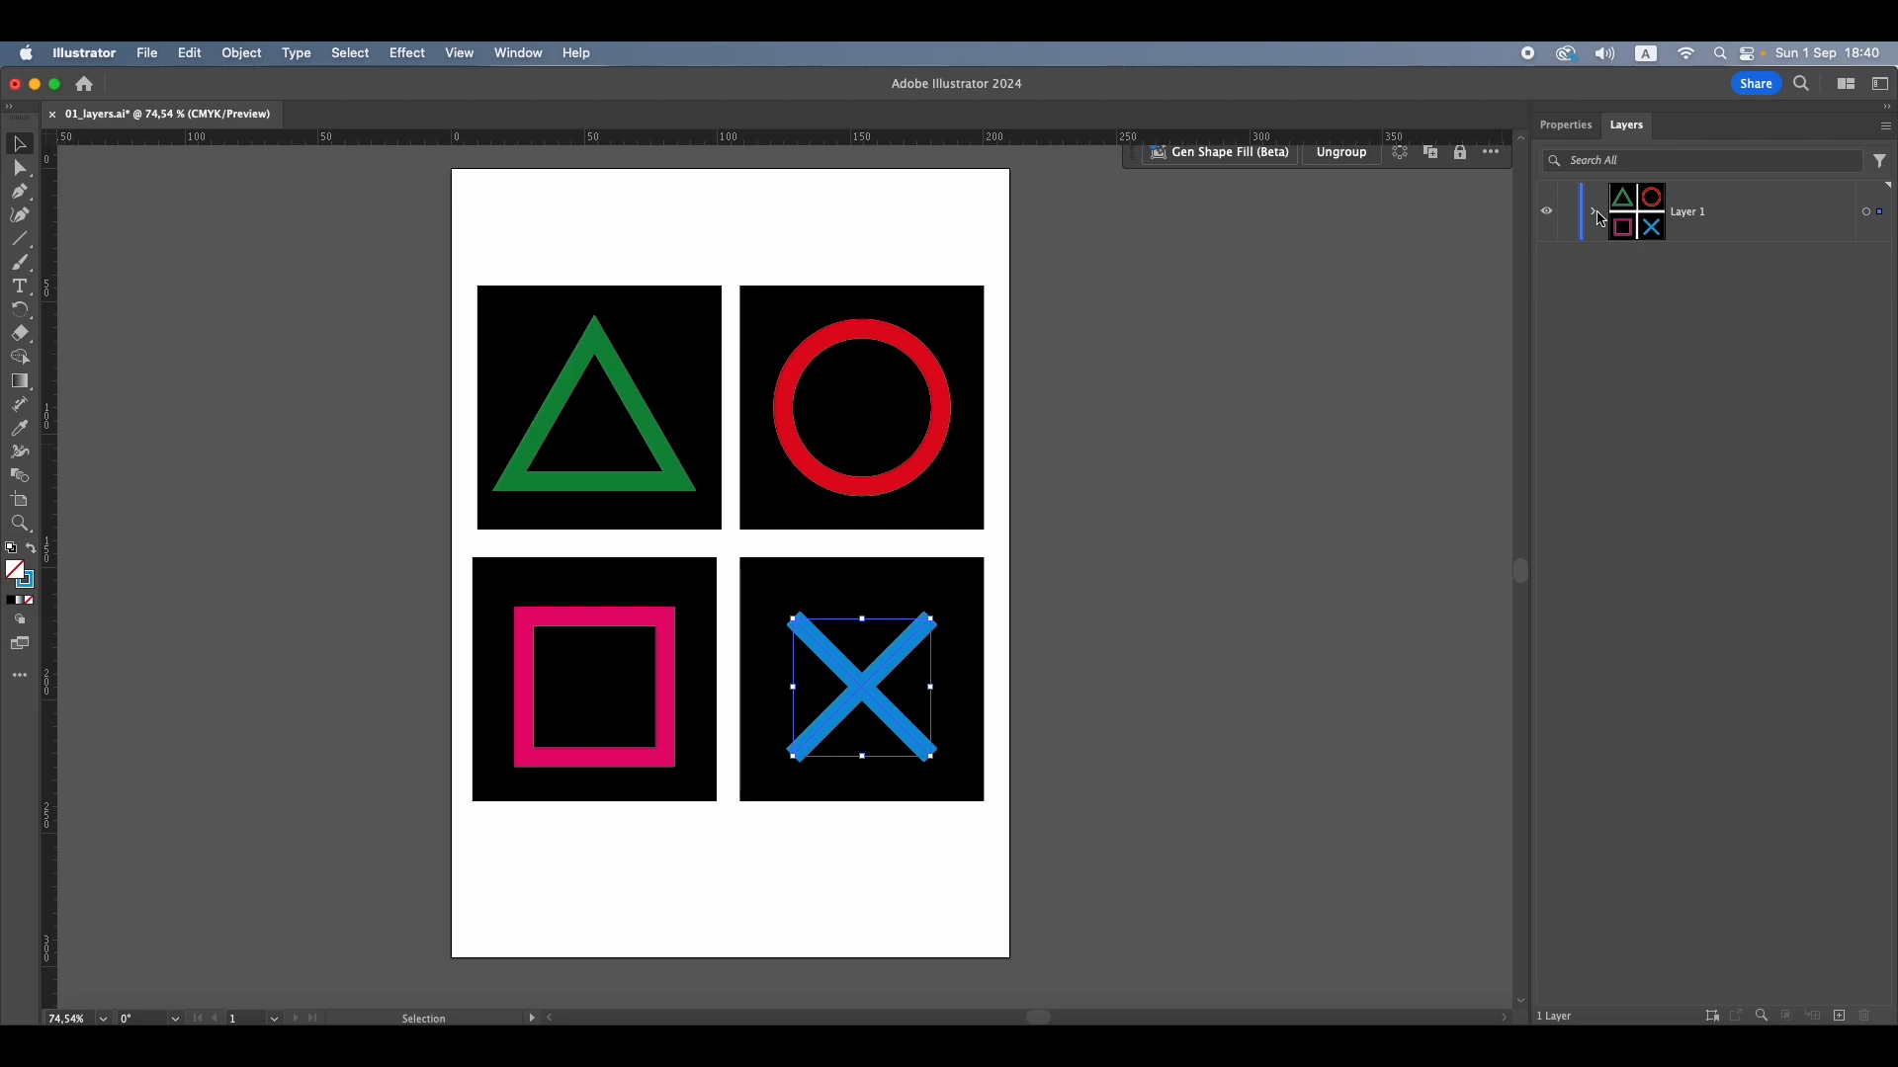
left_click(1598, 211)
left_click(1597, 211)
left_click(1598, 212)
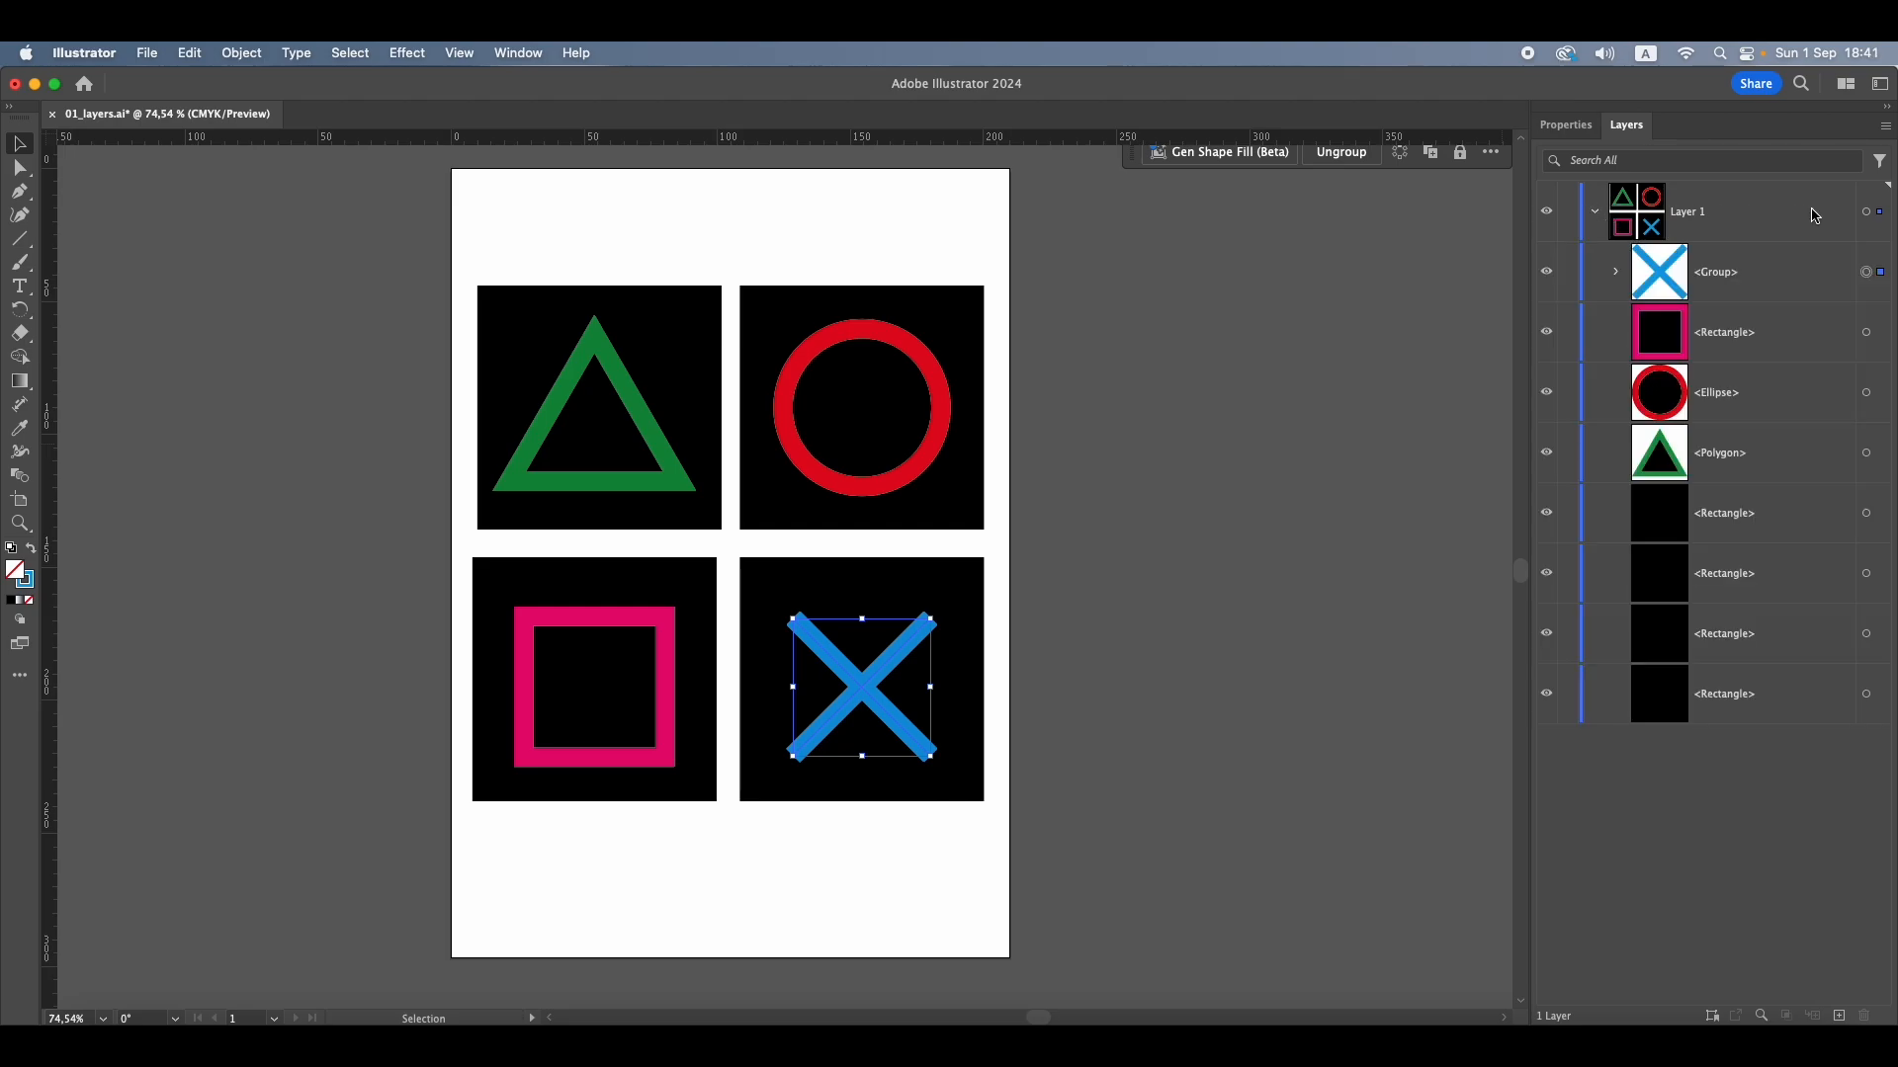
left_click(1617, 277)
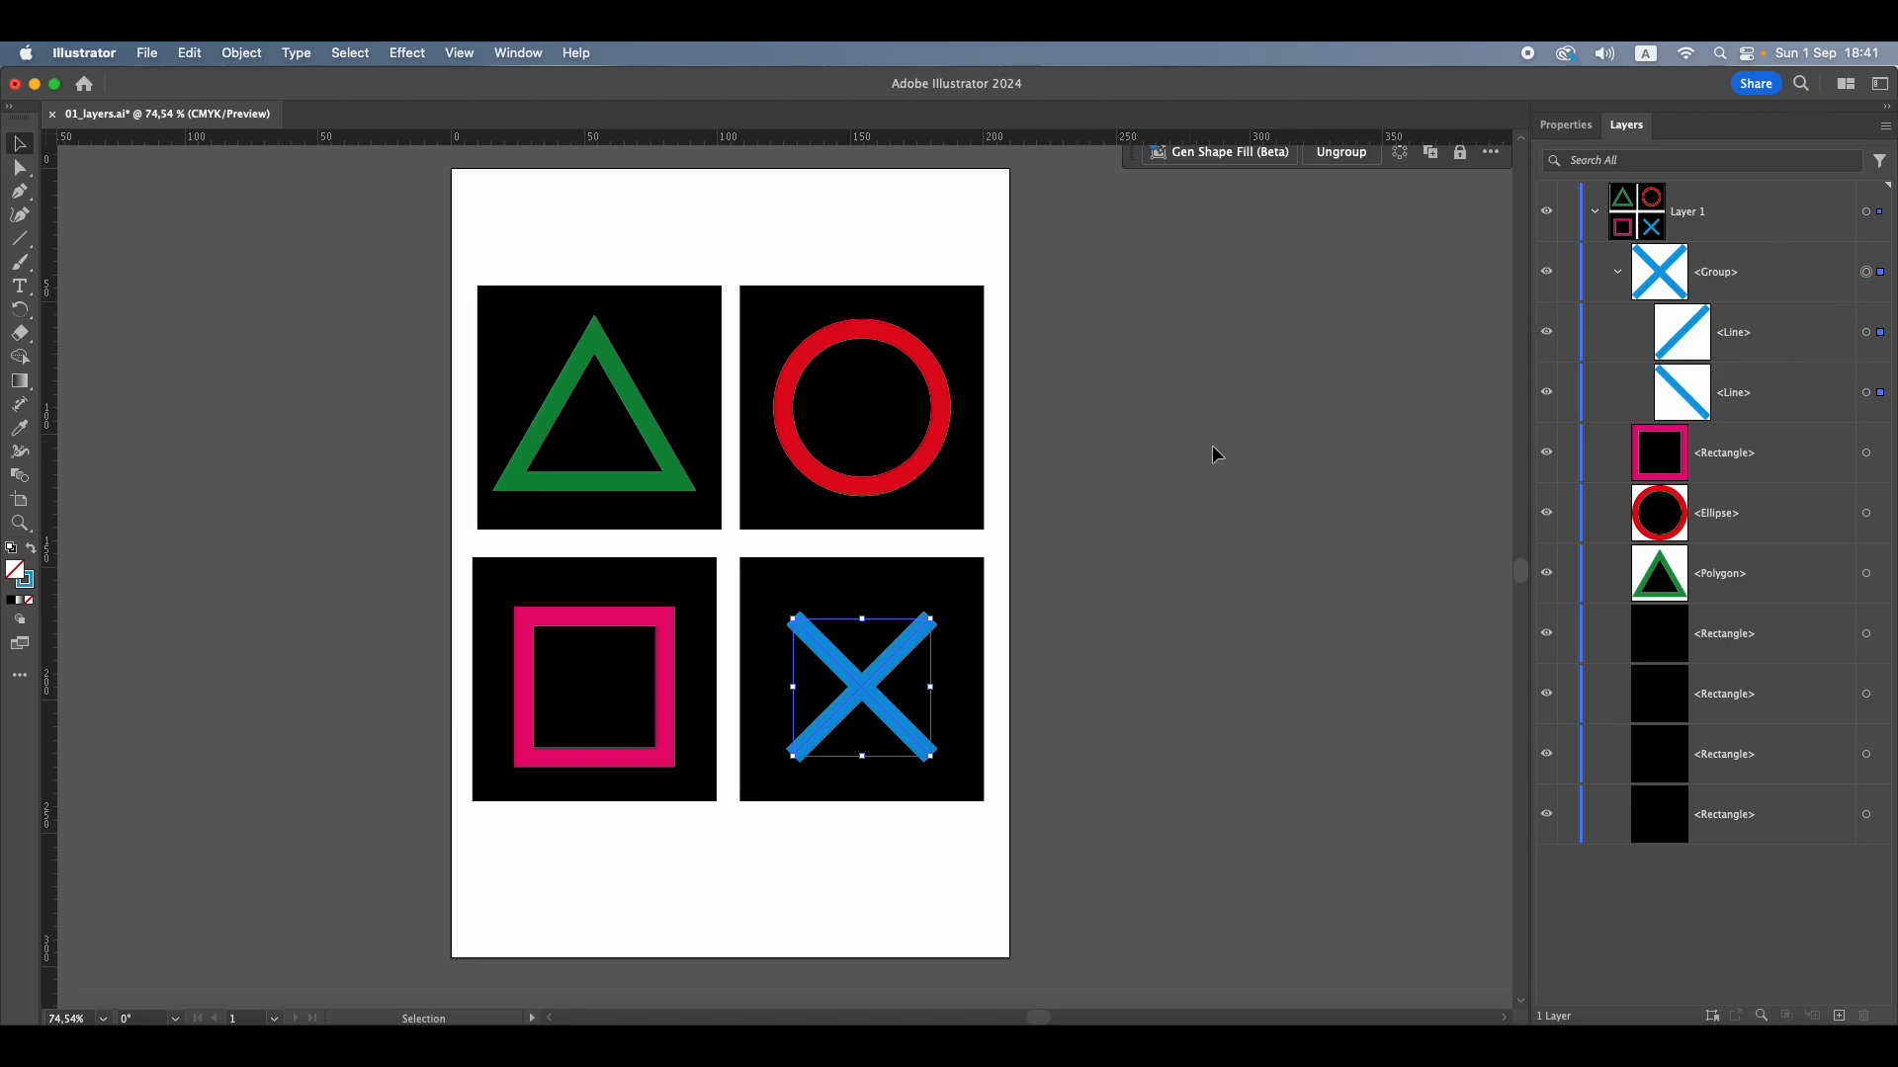
Jog the blue cross group slightly back and forth as one object inside its black square
scroll(761, 711, "up", 1)
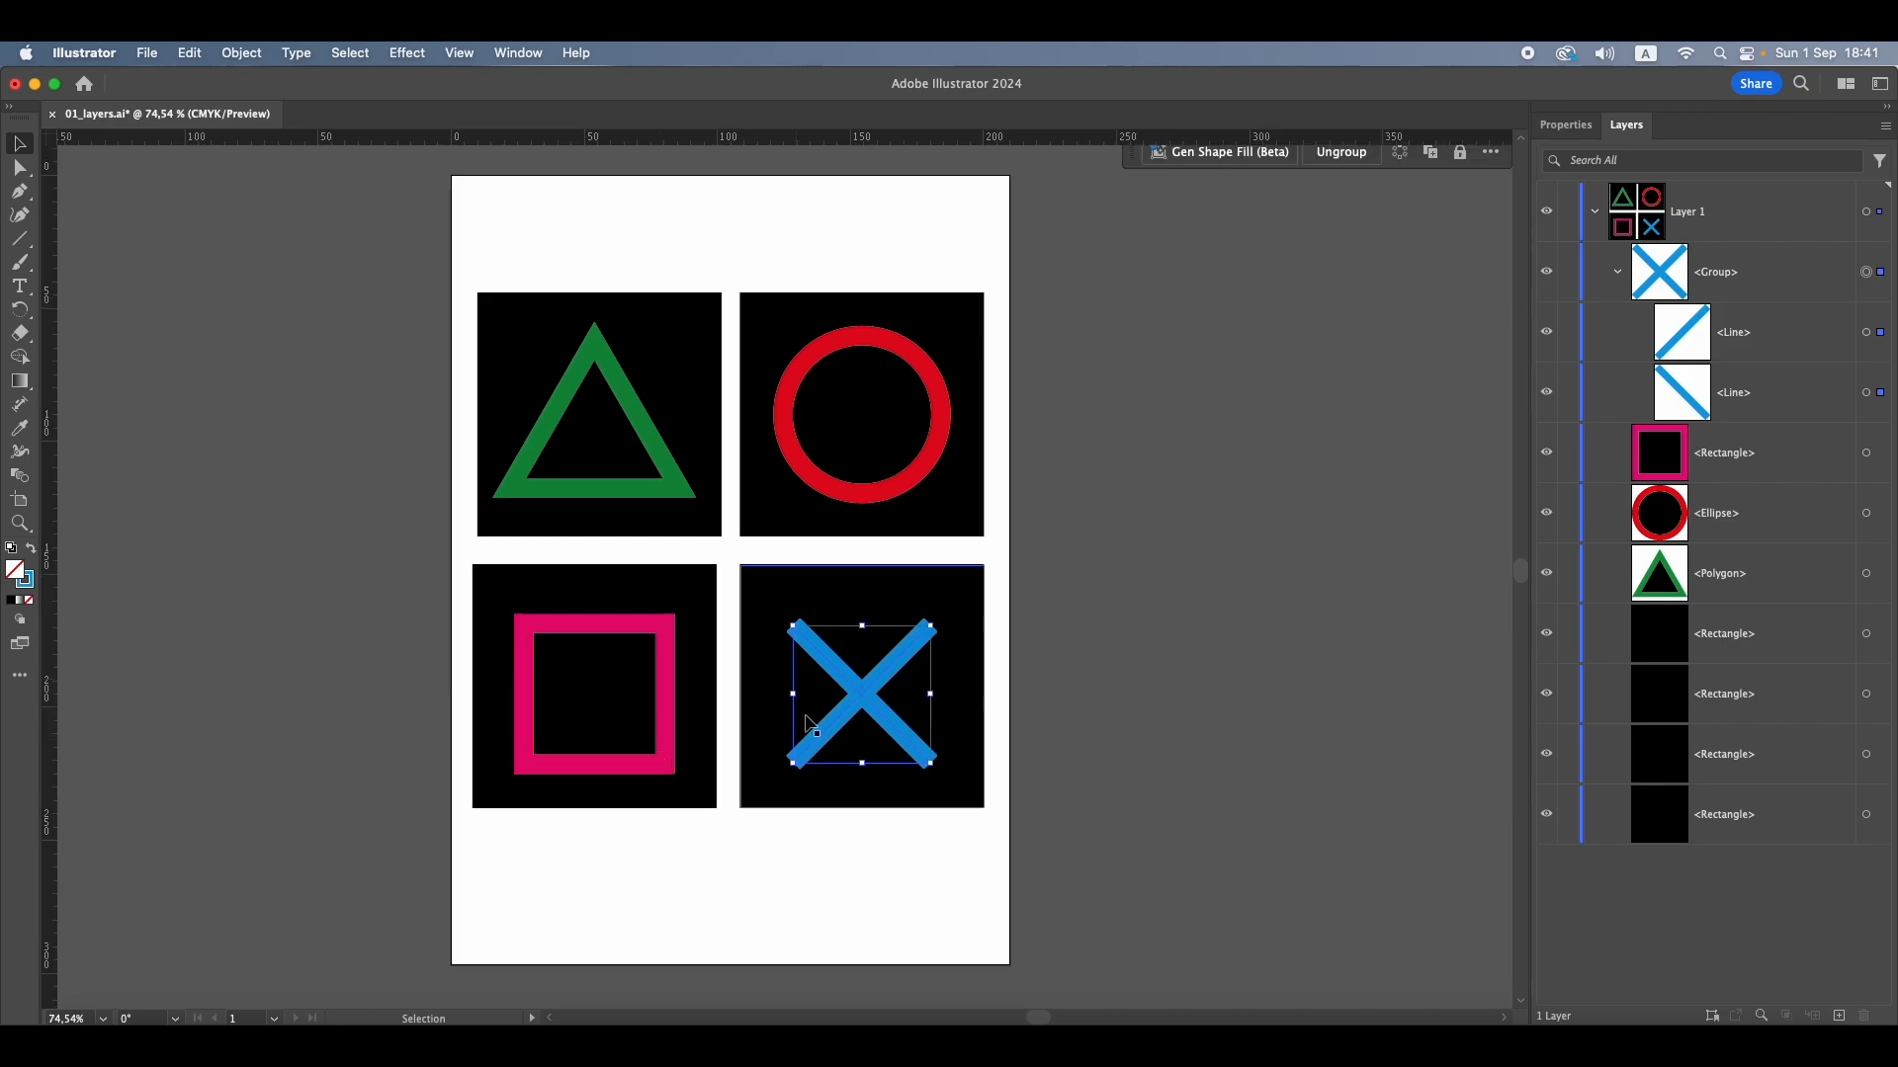
mouse_move(878, 710)
left_mouse_down()
mouse_move(865, 692)
mouse_move(879, 708)
left_mouse_up()
left_click_drag(878, 705, 877, 705)
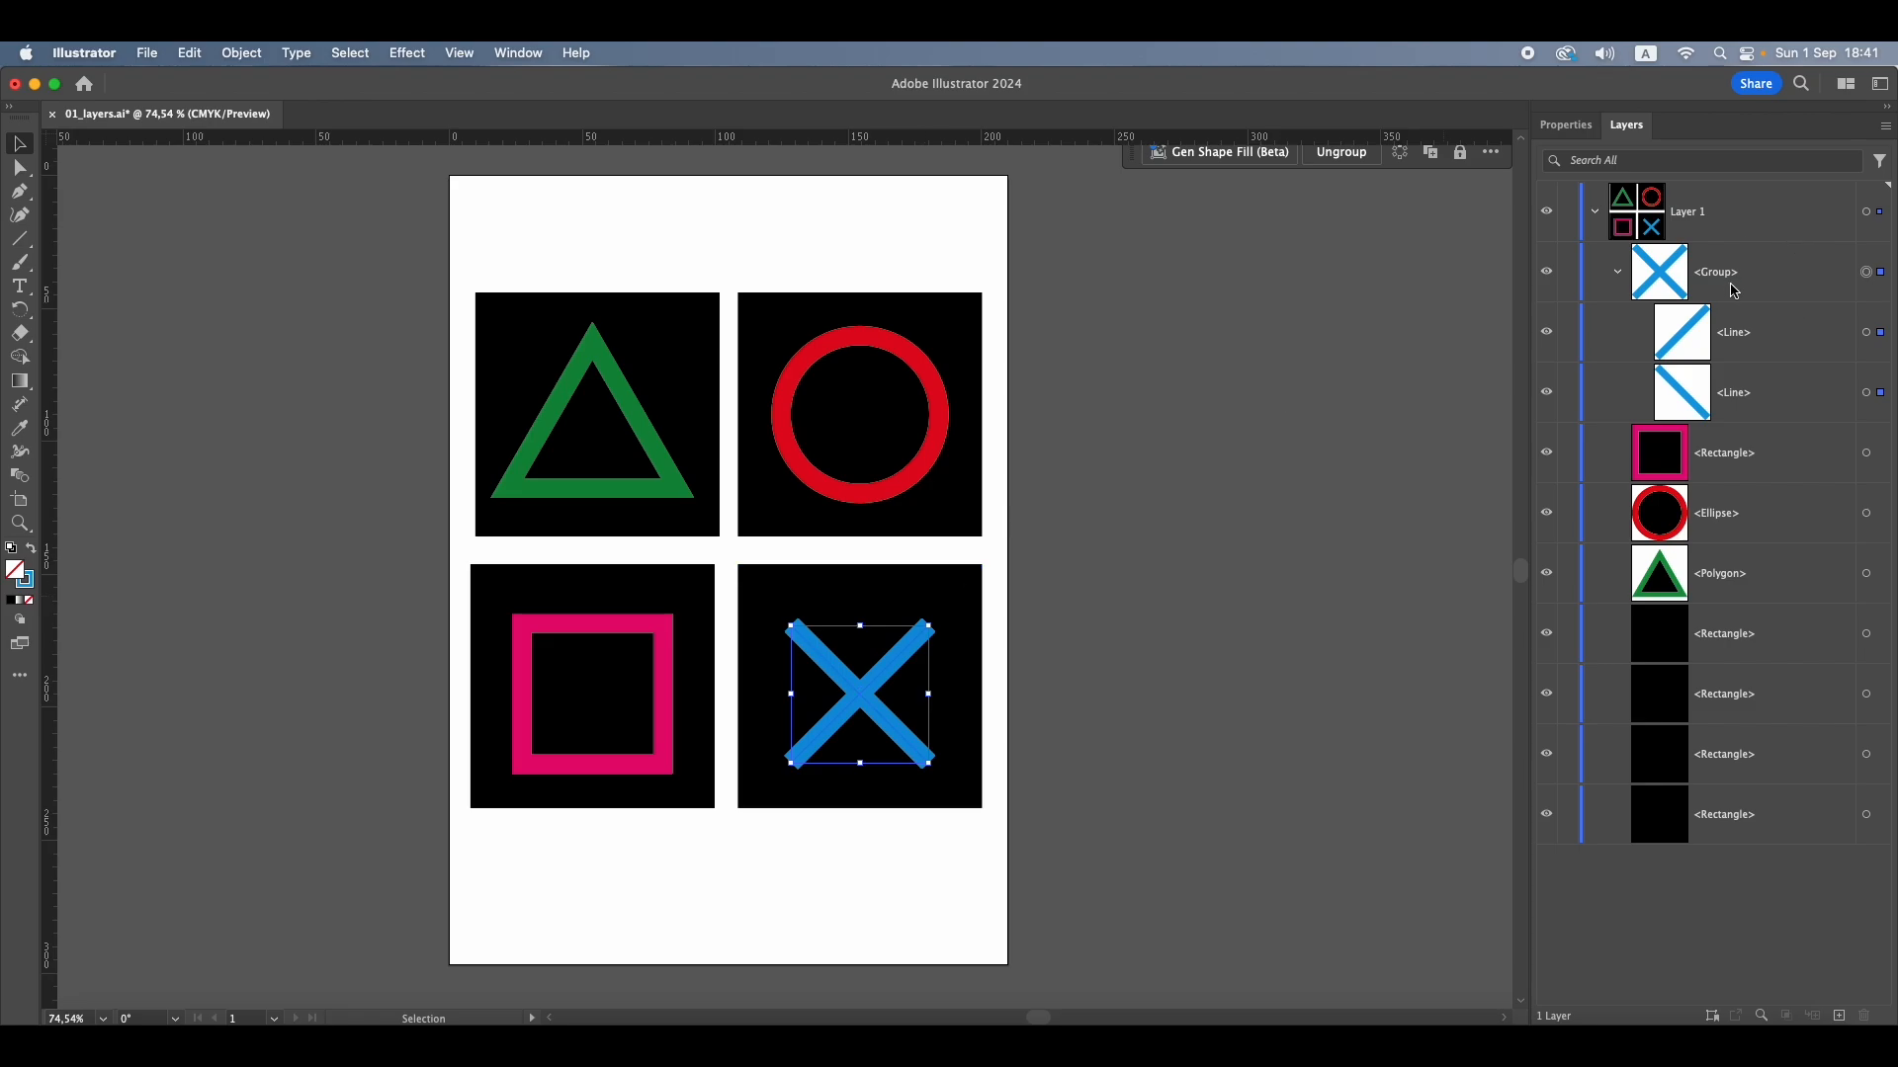
Collapse the cross's Group entry in Layer 1 and nudge the blue cross group slightly within its black square
left_click(1620, 276)
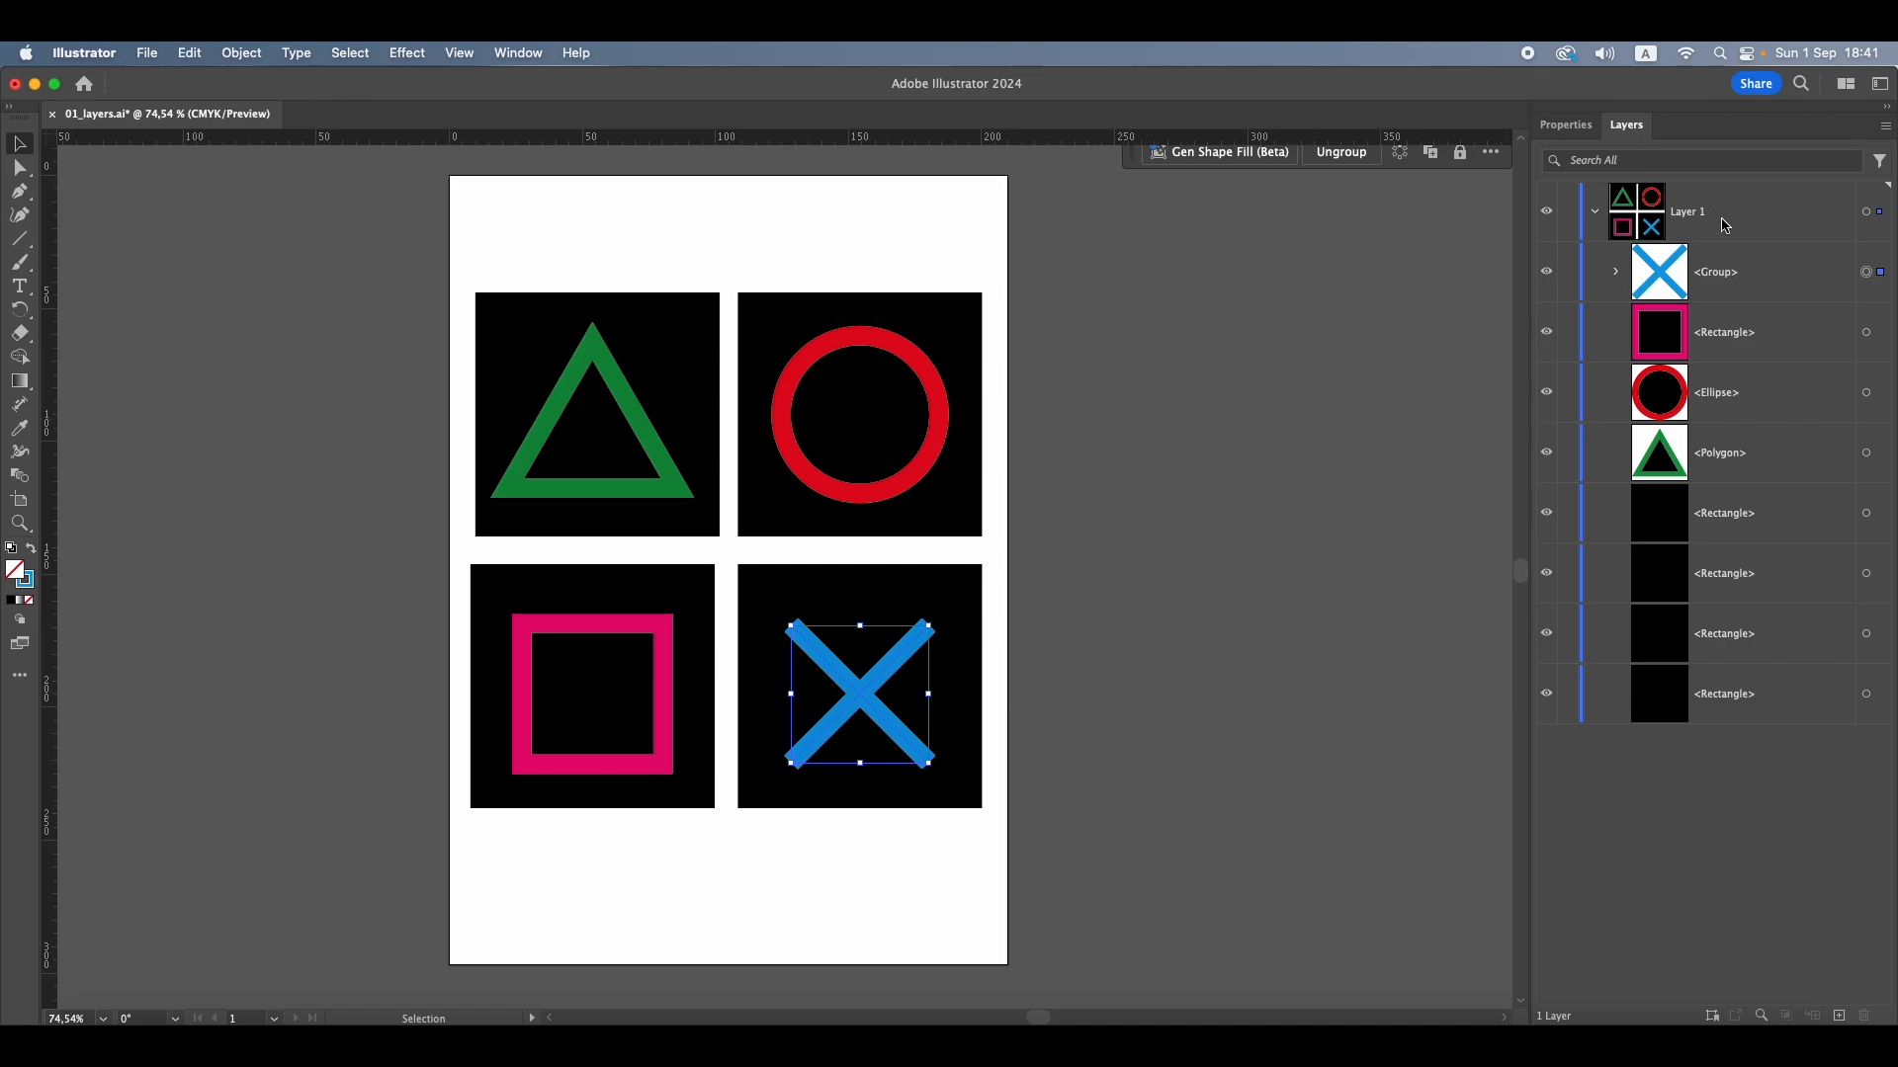
left_click_drag(626, 462, 624, 455)
left_click_drag(874, 431, 867, 429)
left_click_drag(610, 670, 612, 664)
left_click_drag(868, 700, 870, 701)
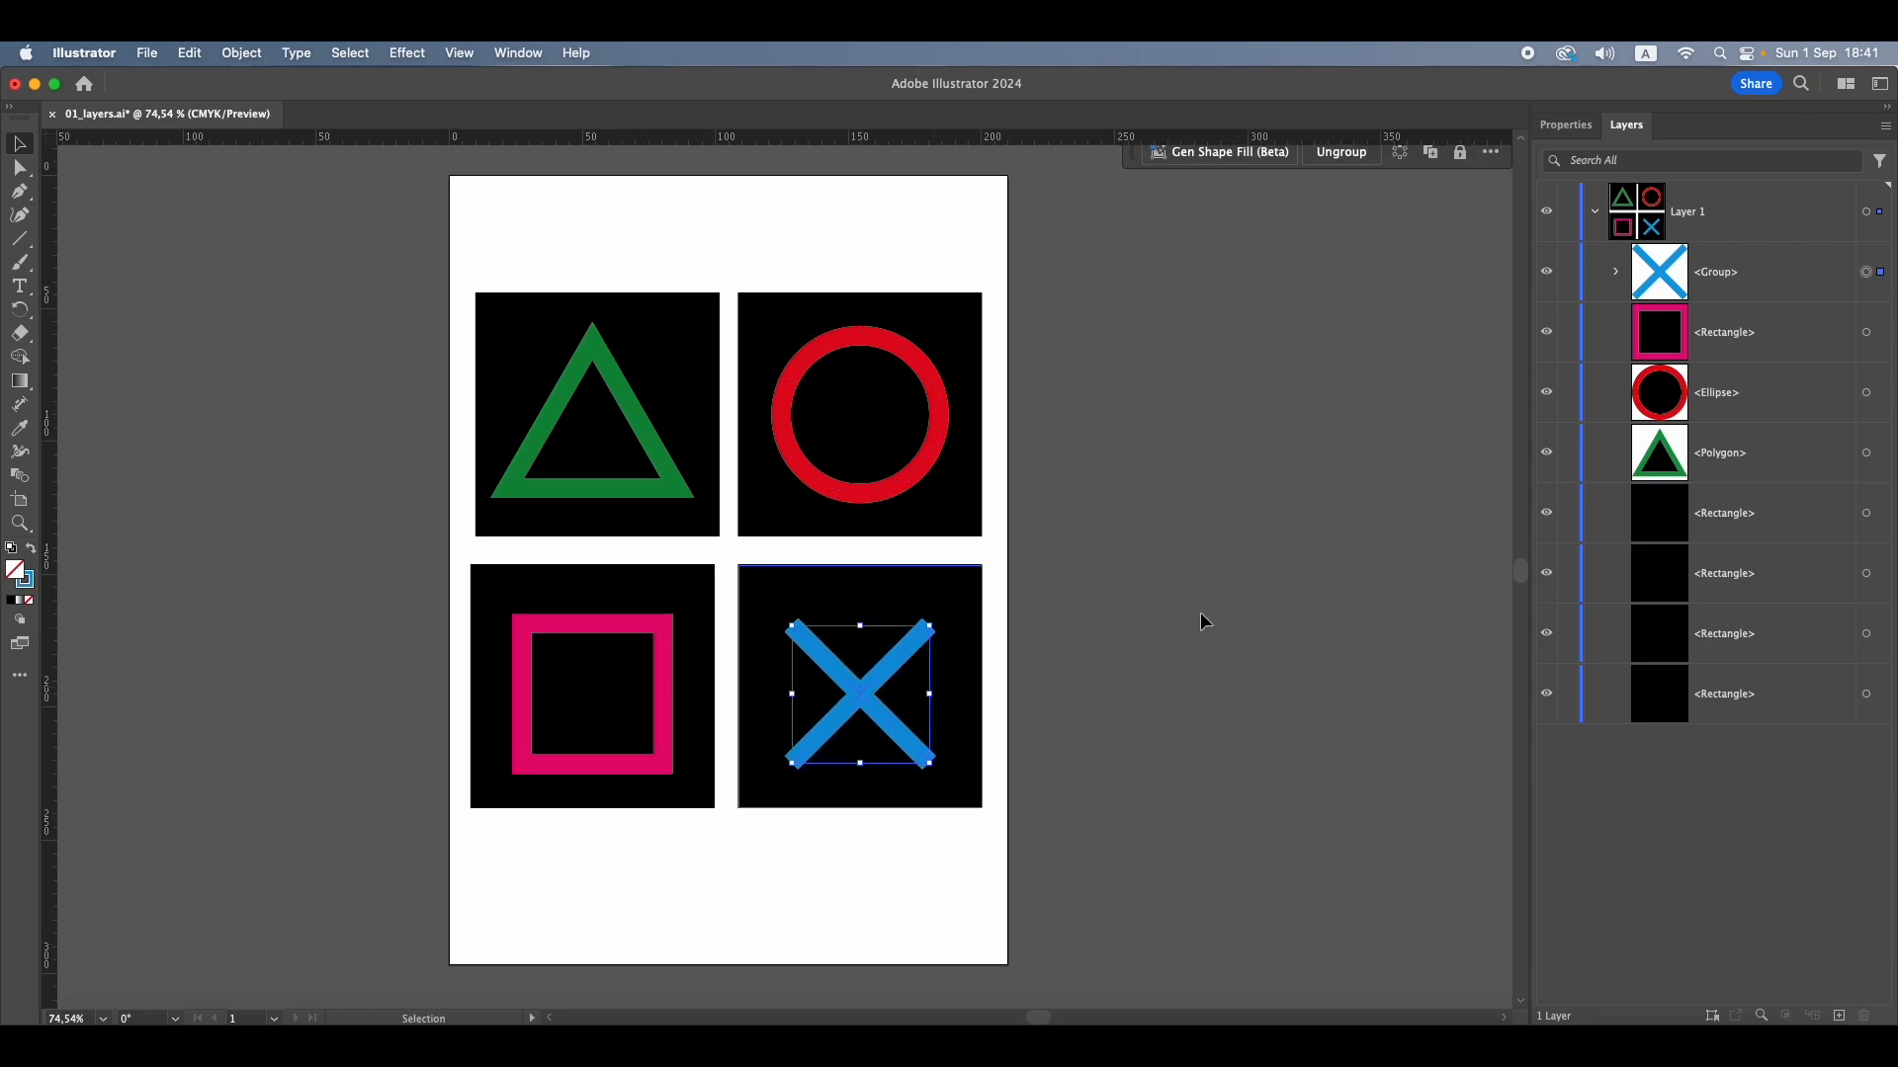
Expand the cross's Group entry, move only its upper Line off the artboard, undo that move and deselect
left_click(1613, 276)
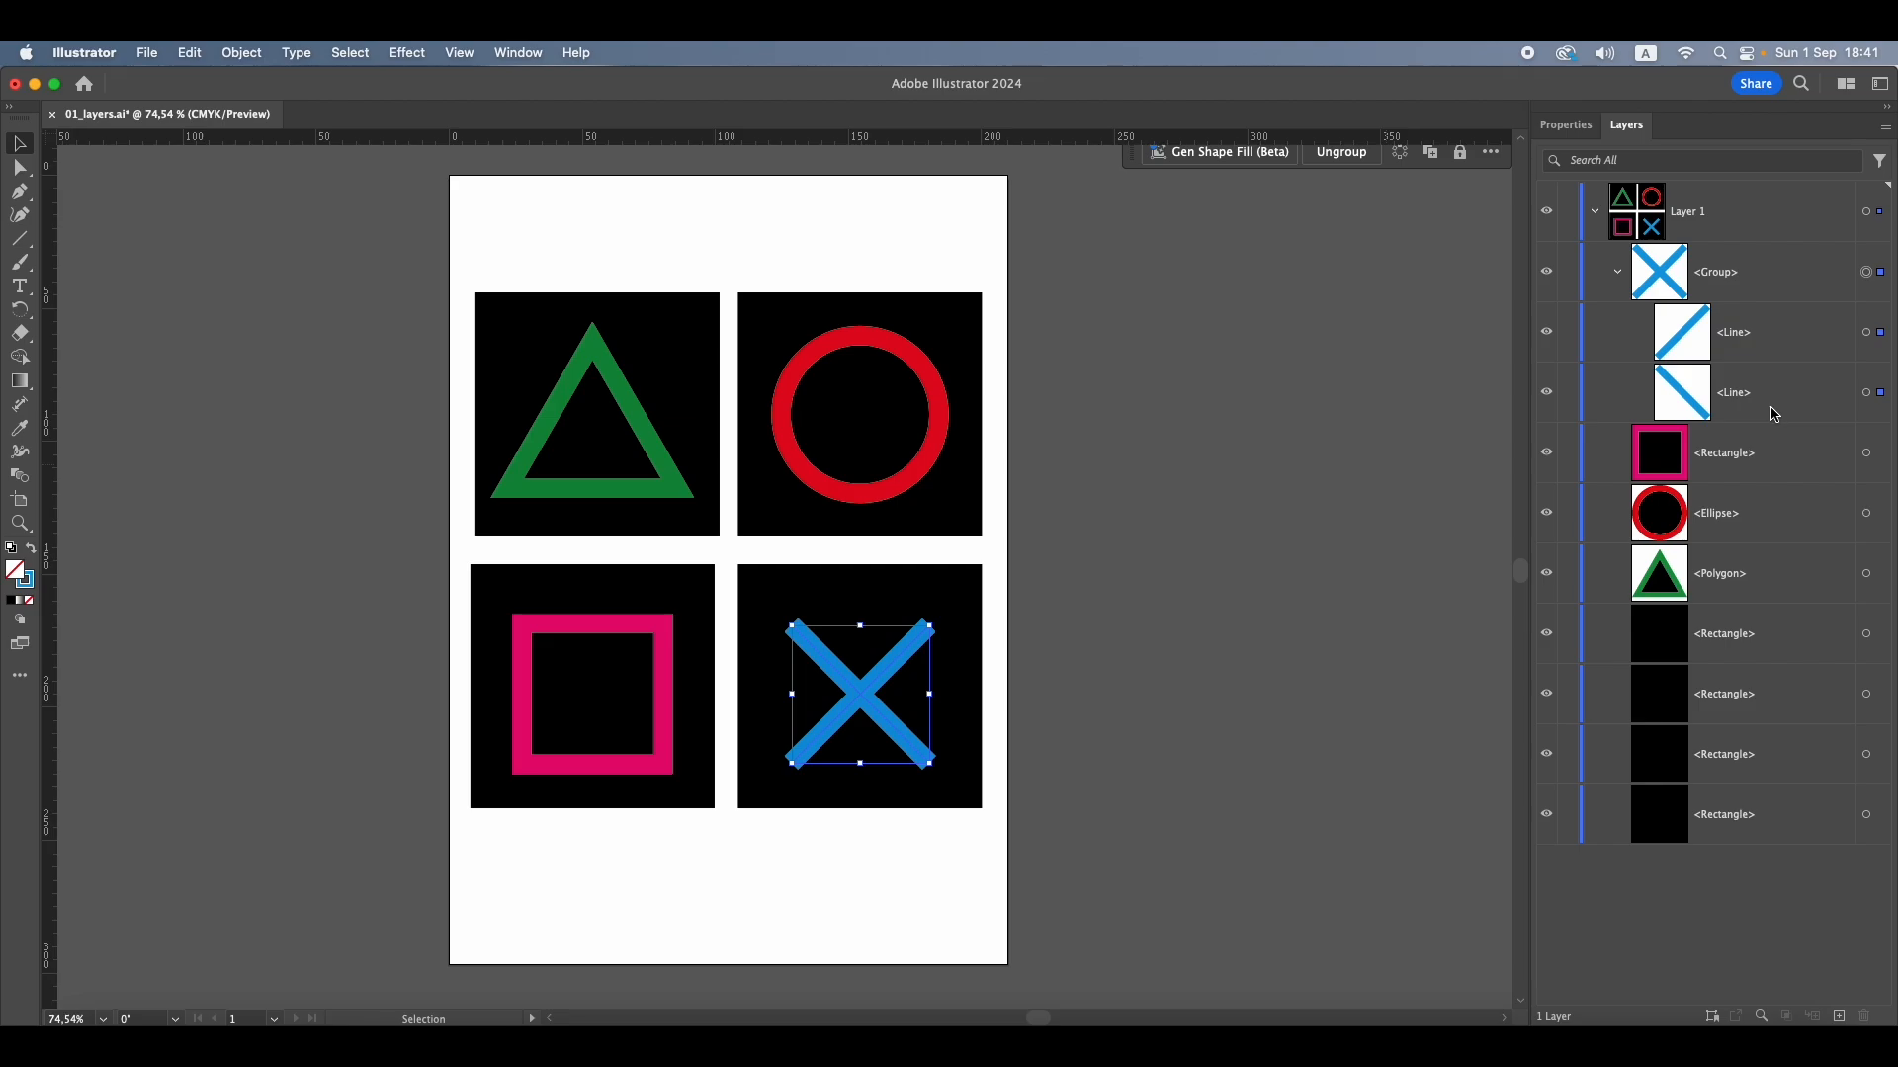
left_click(1866, 334)
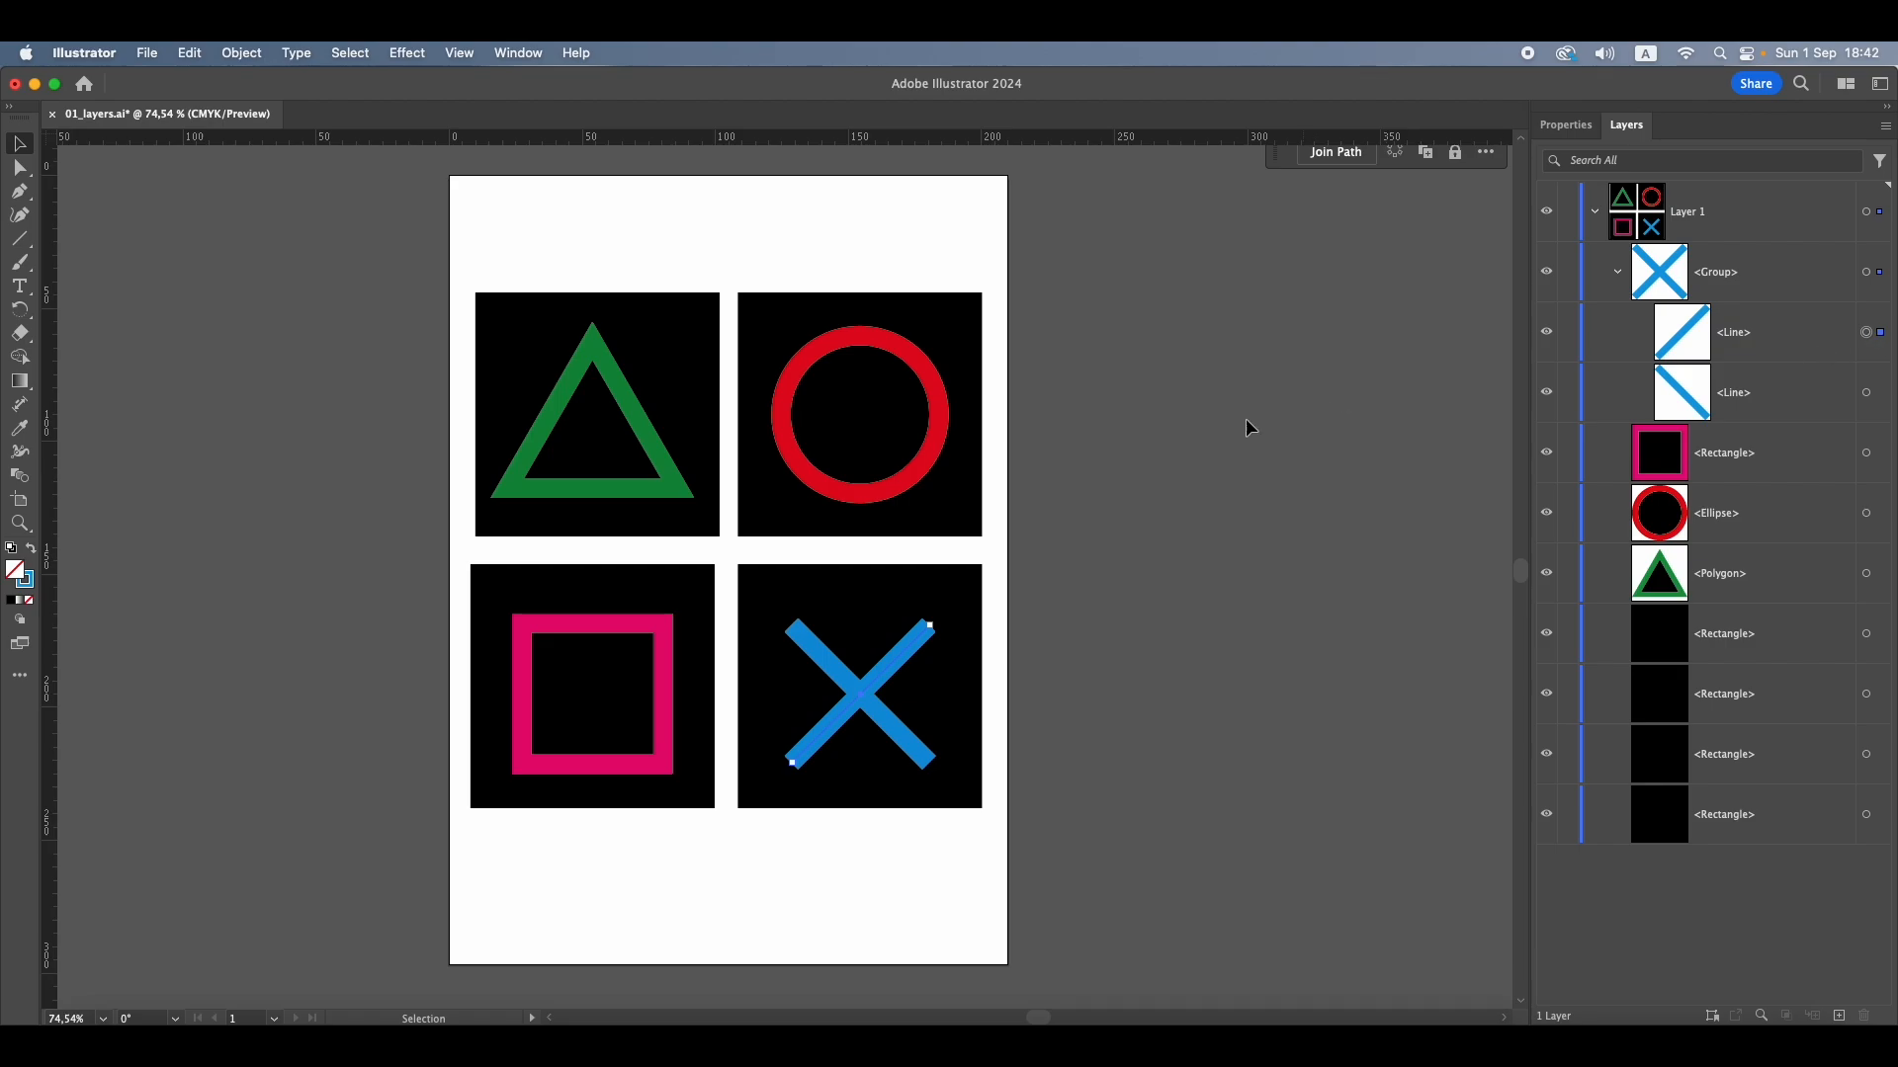
left_click(894, 655)
left_click_drag(894, 654, 1211, 544)
key("super+z")
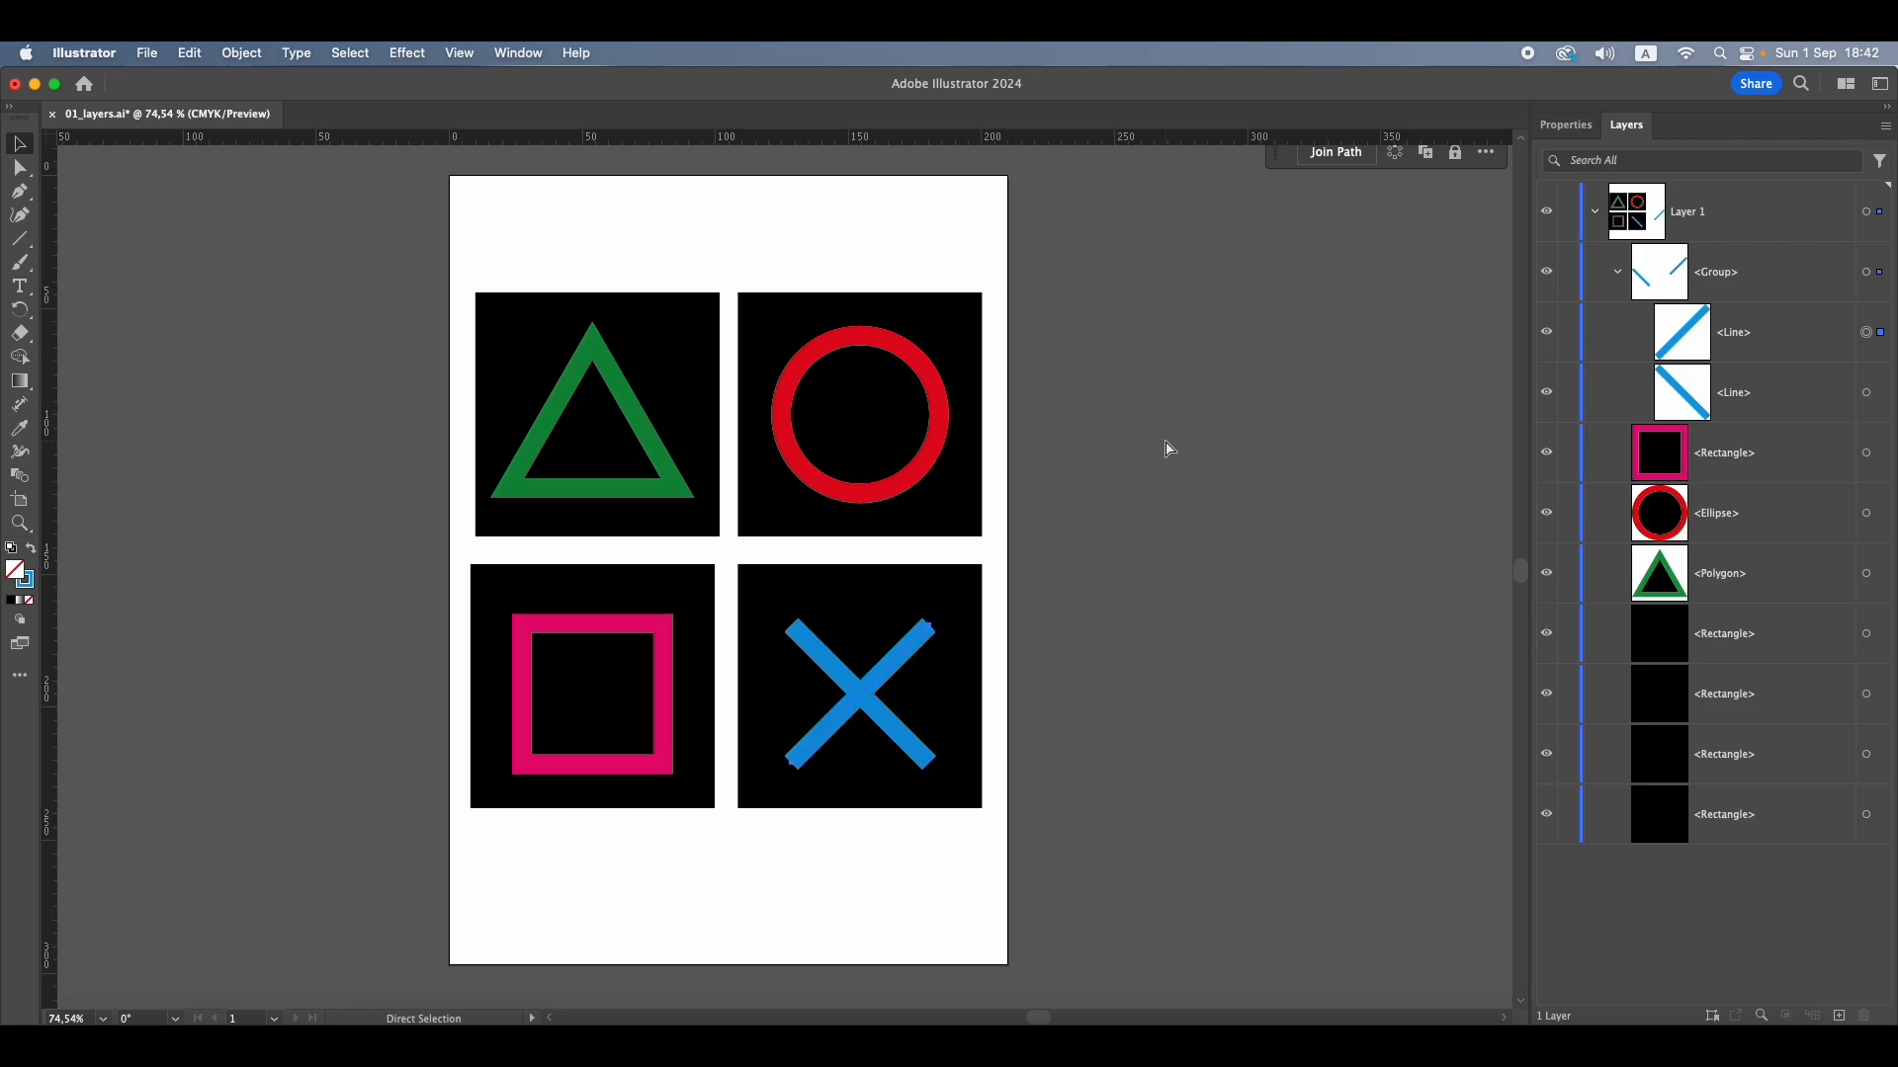
left_click(1212, 440)
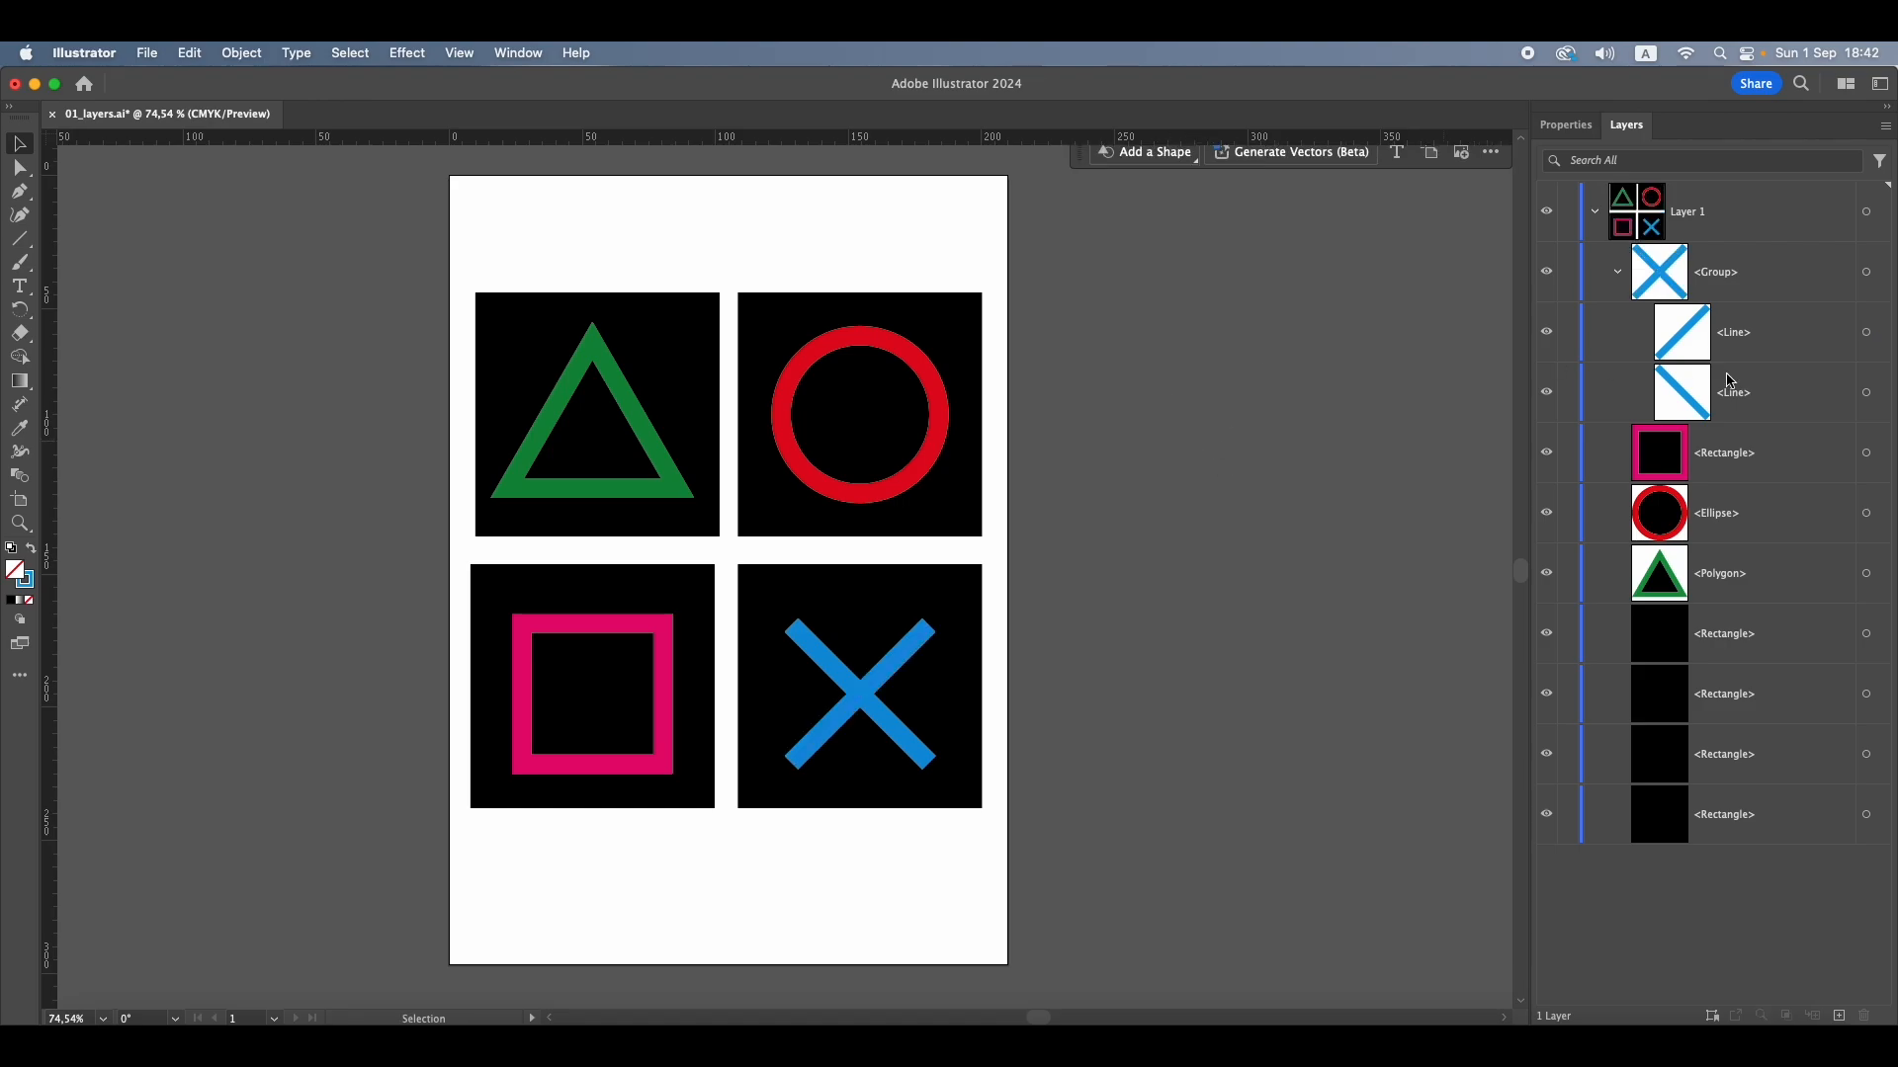
Select the collapsed cross group as a whole, expand it, and target each of its two Line entries individually
left_click(1617, 272)
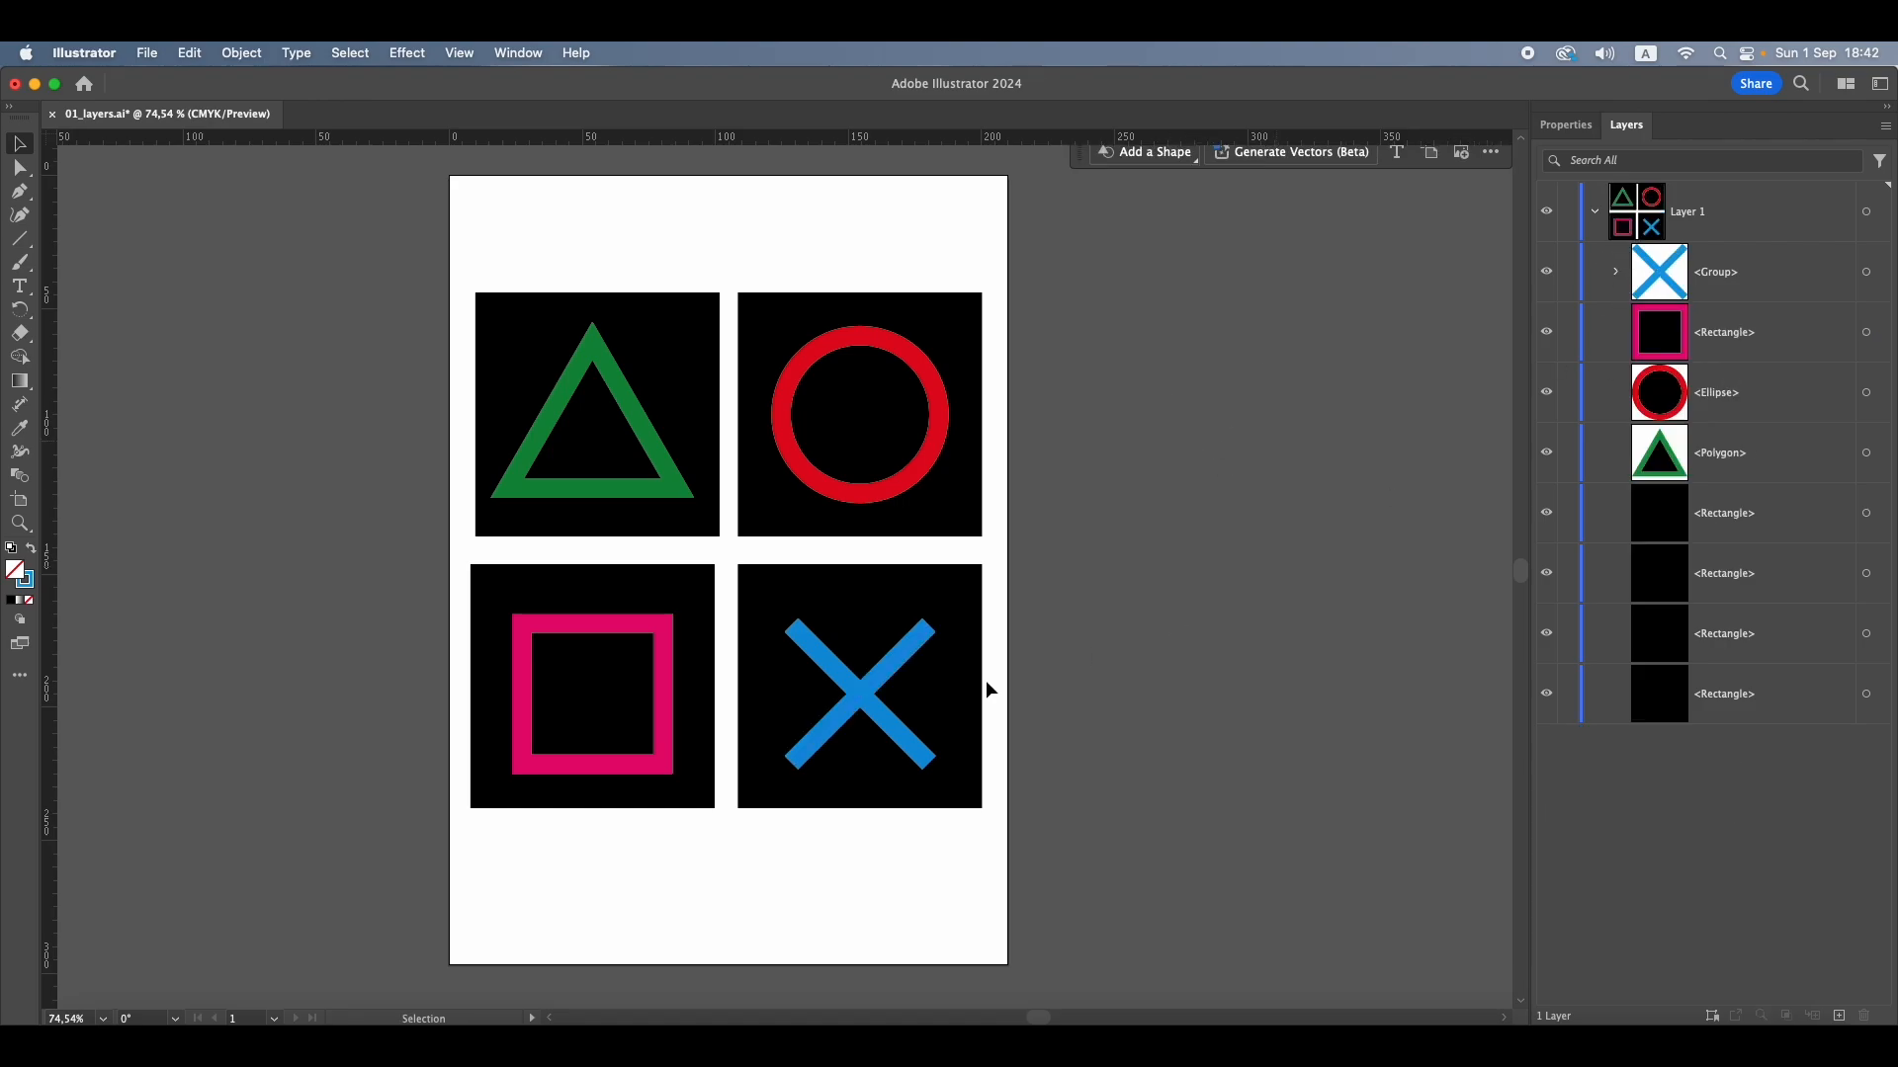
left_click(882, 715)
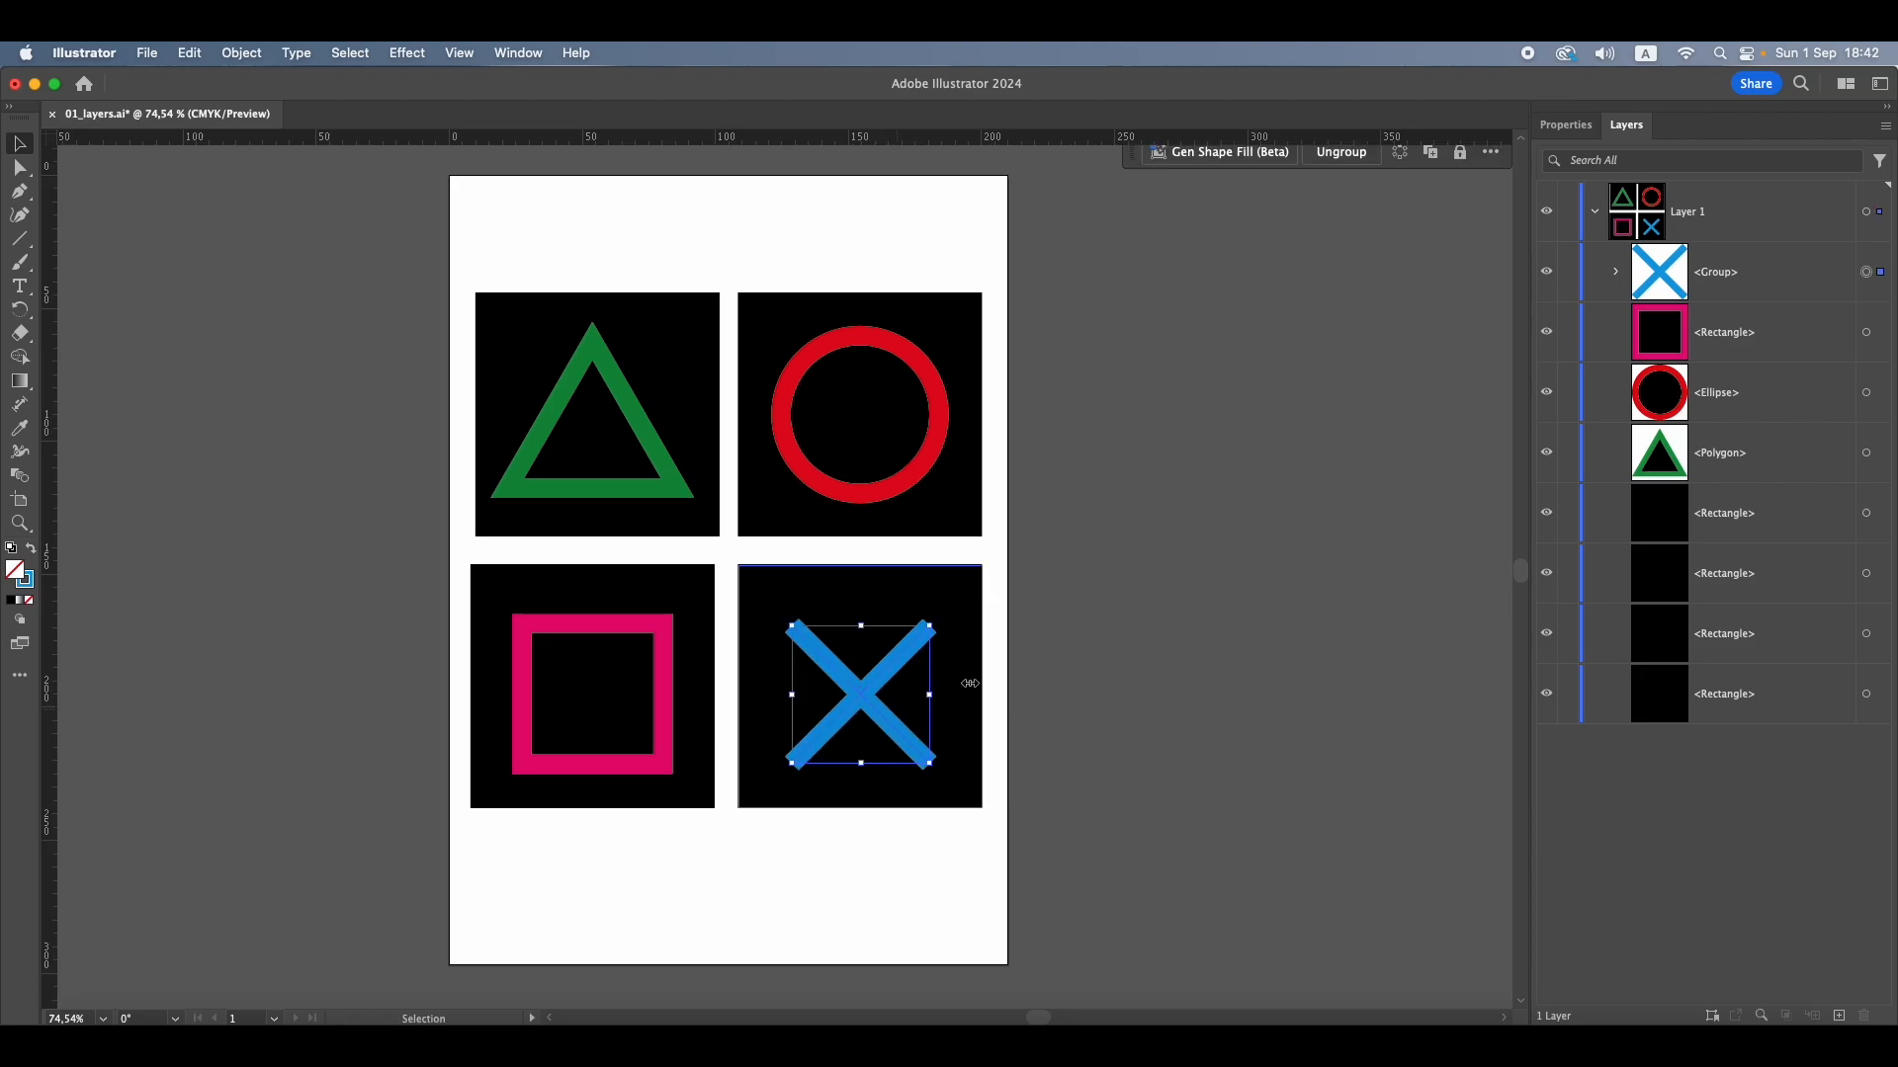
left_click(1617, 273)
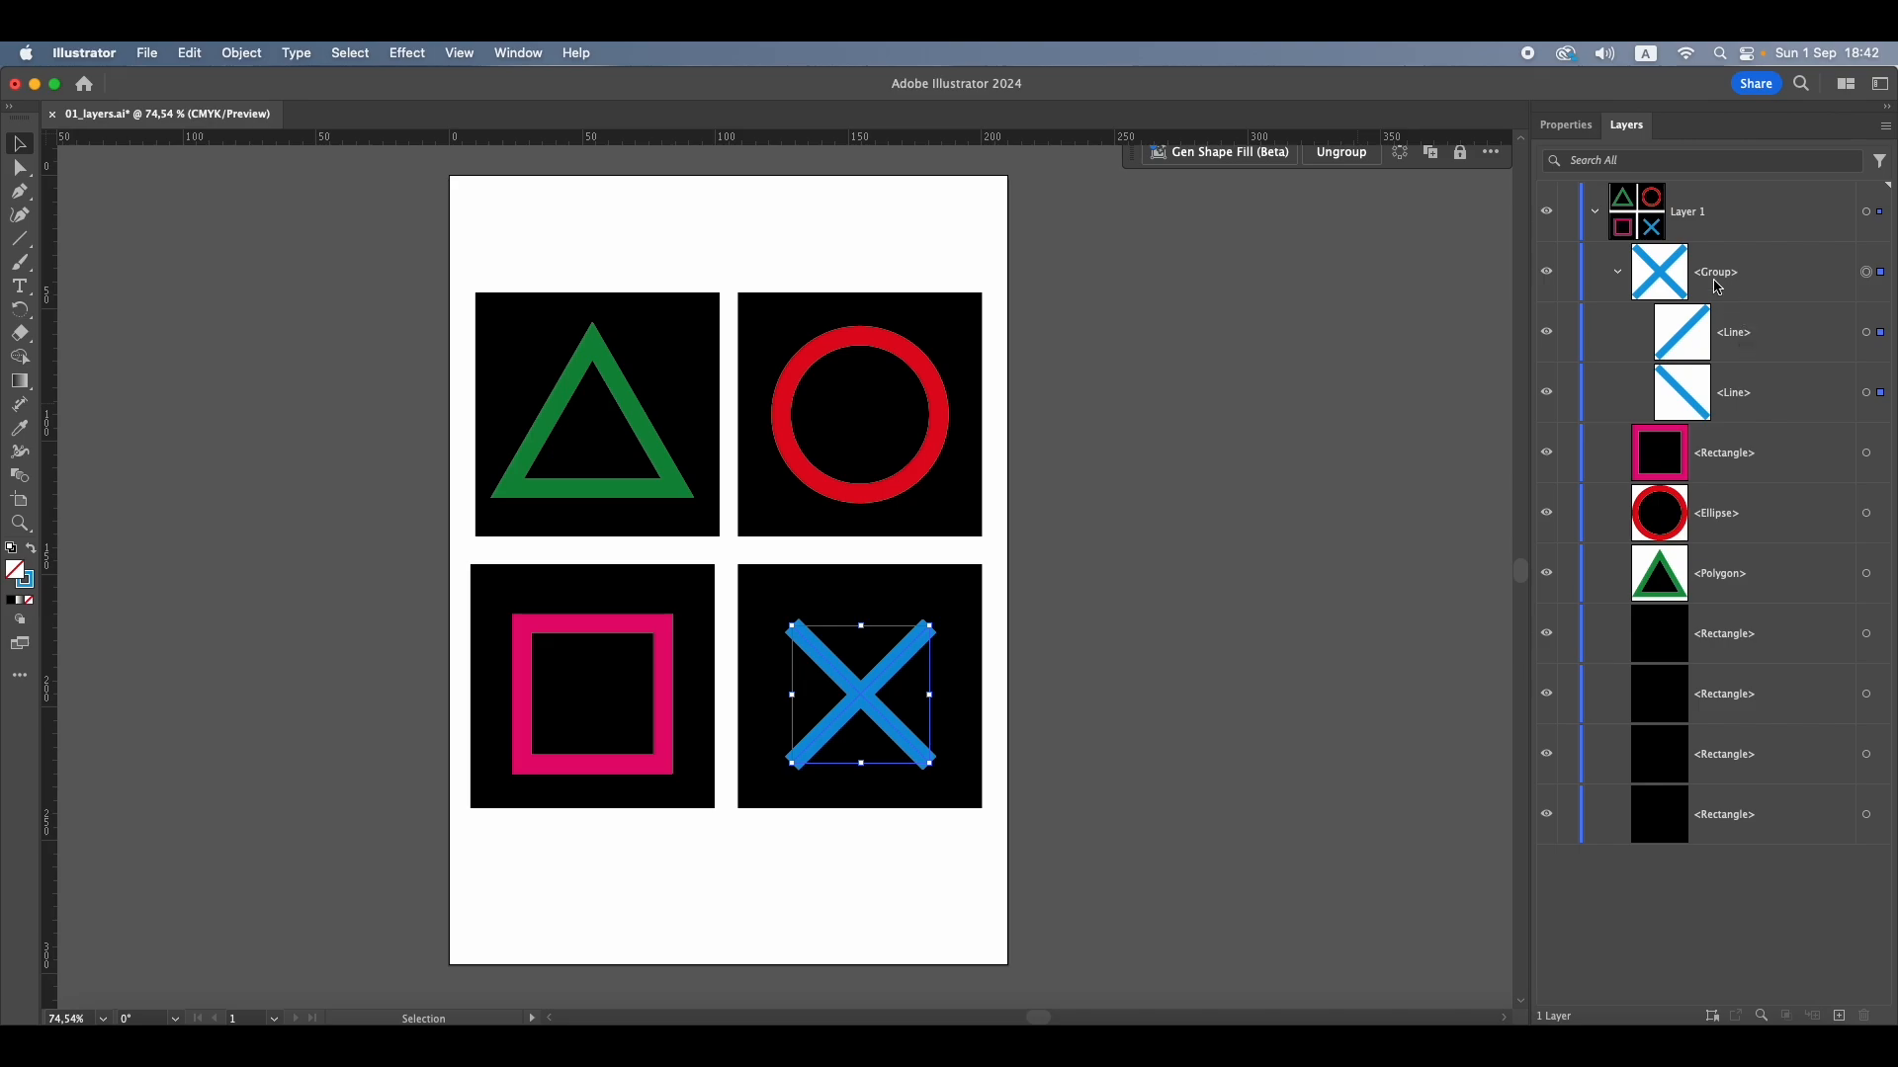
left_click(1880, 333)
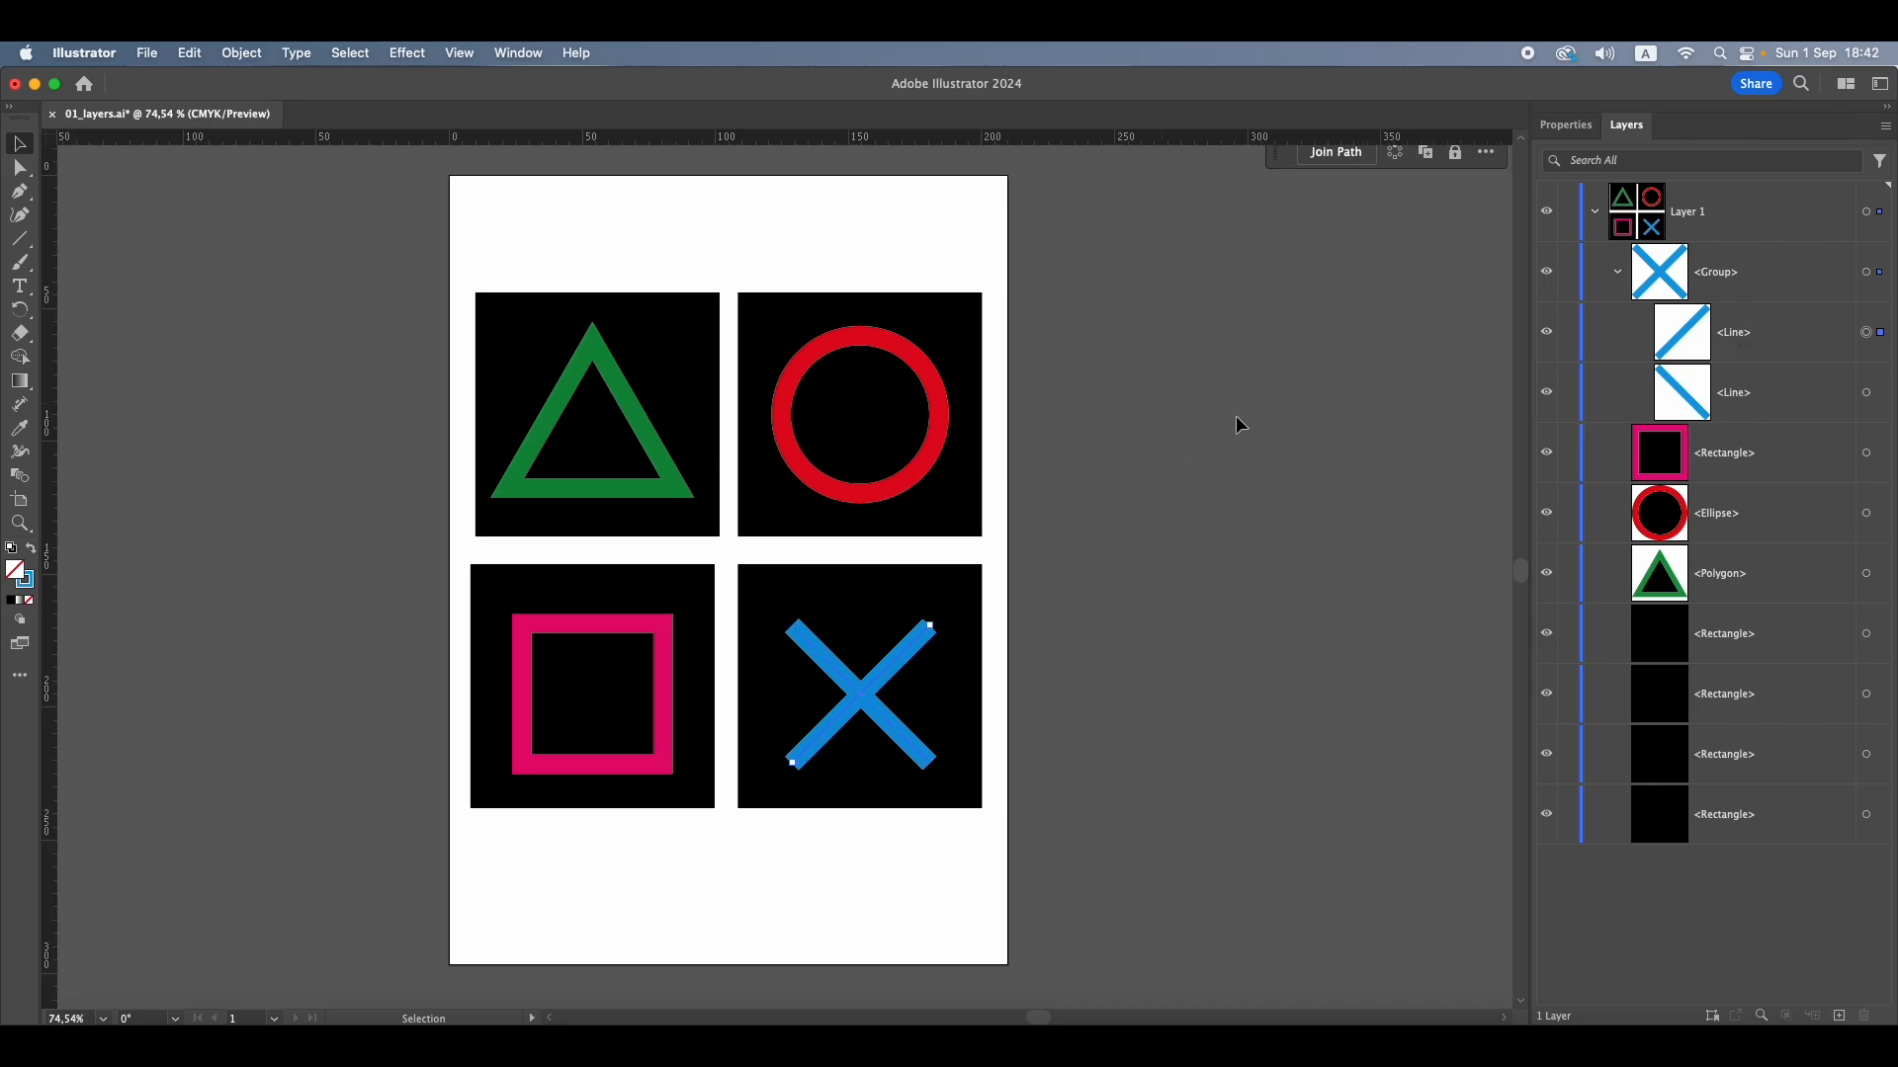
left_click(1866, 393)
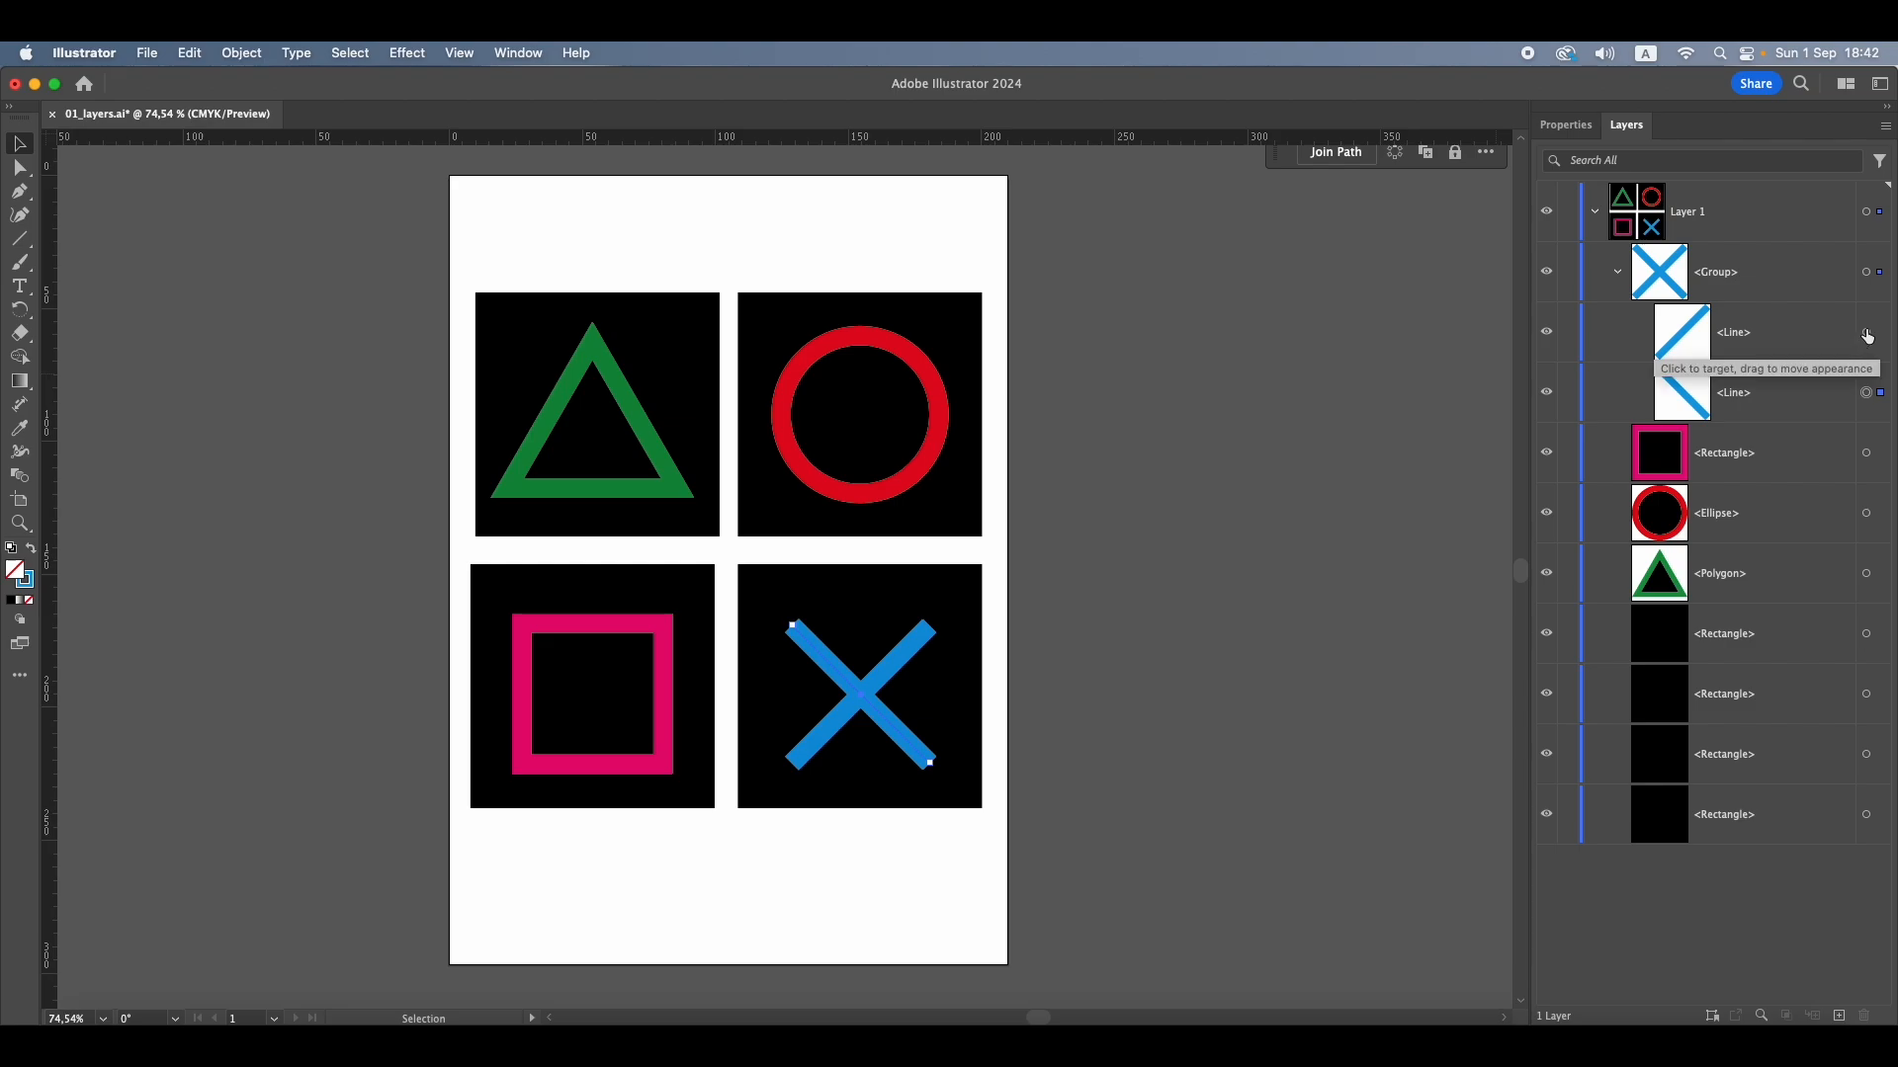